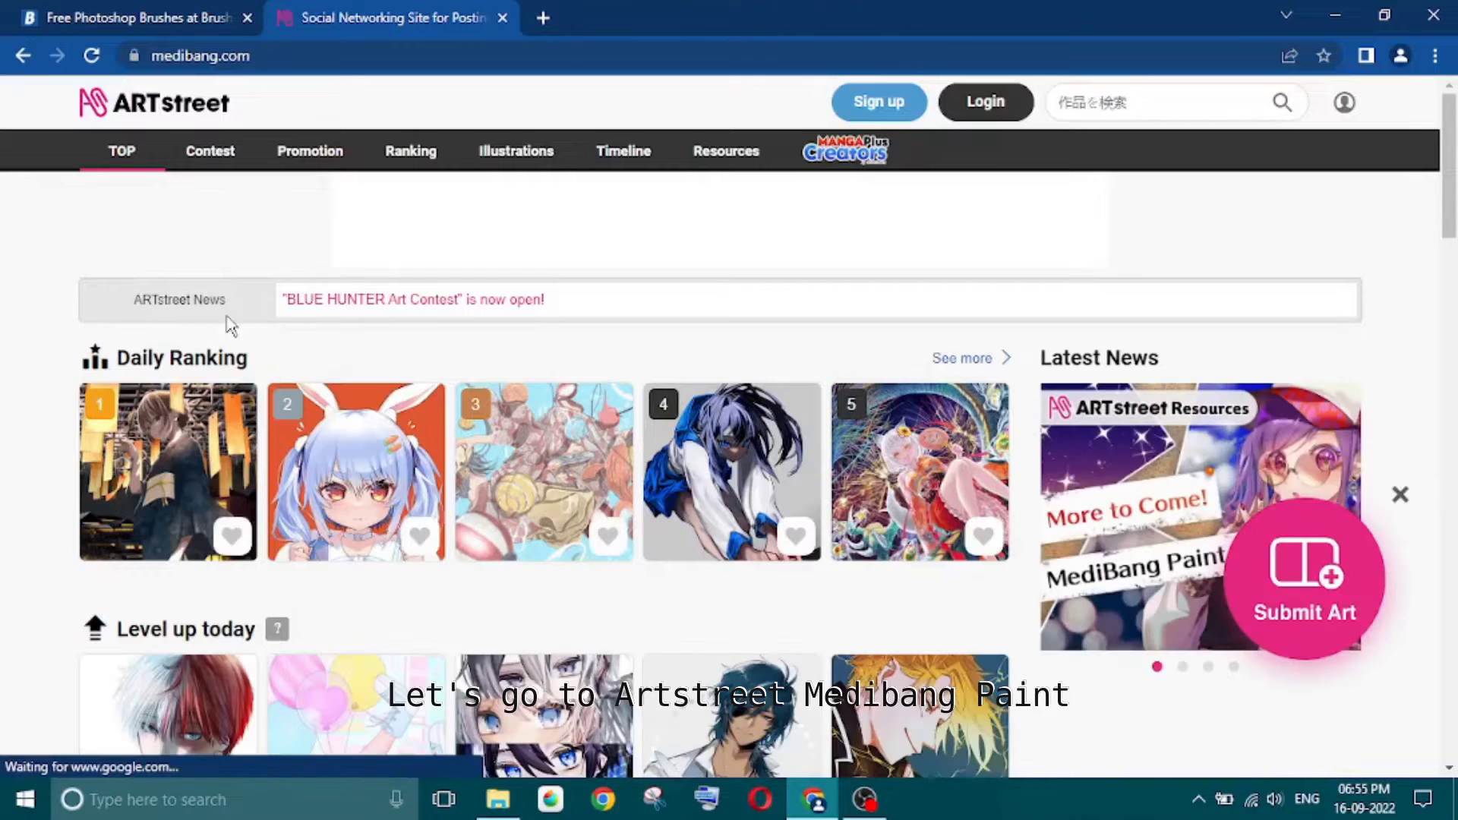
- Go to ART street's Resources section and browse the full list of new resources
{"action": "left_click", "coordinate": [714, 151]}
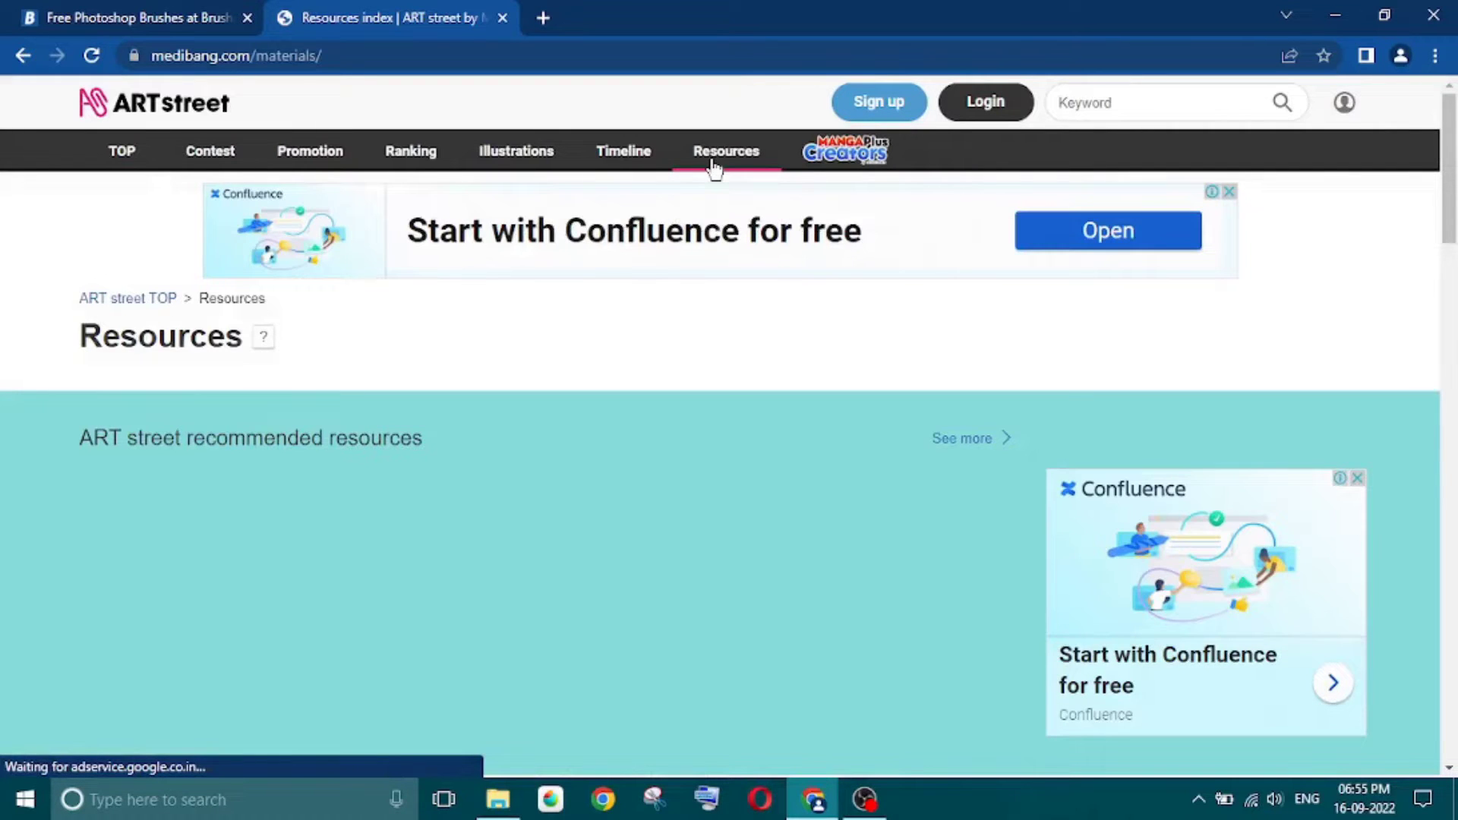
{"action": "left_click_drag", "start_coordinate": [1450, 168], "coordinate": [1454, 308]}
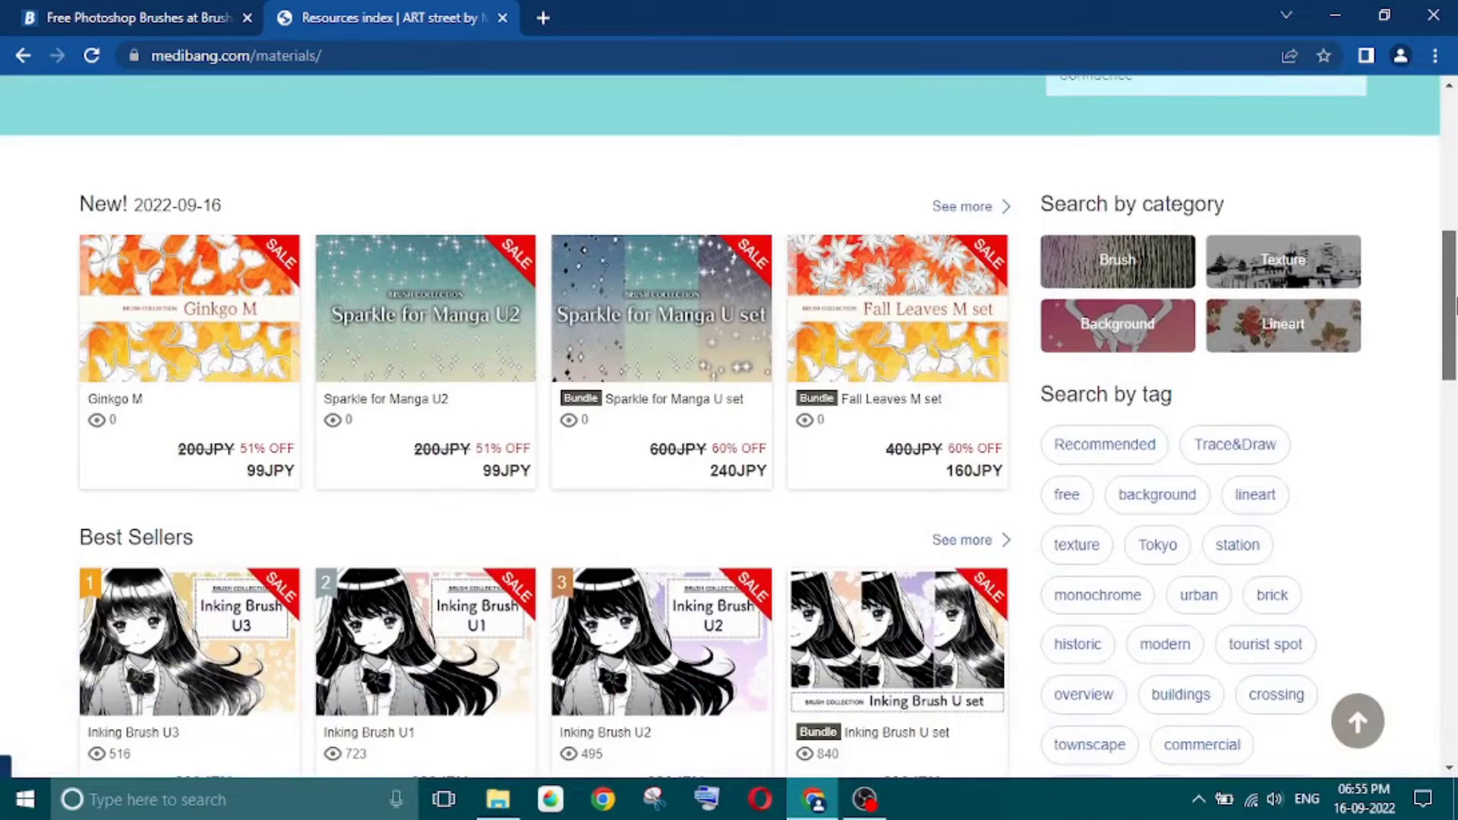
{"action": "left_click", "coordinate": [949, 220]}
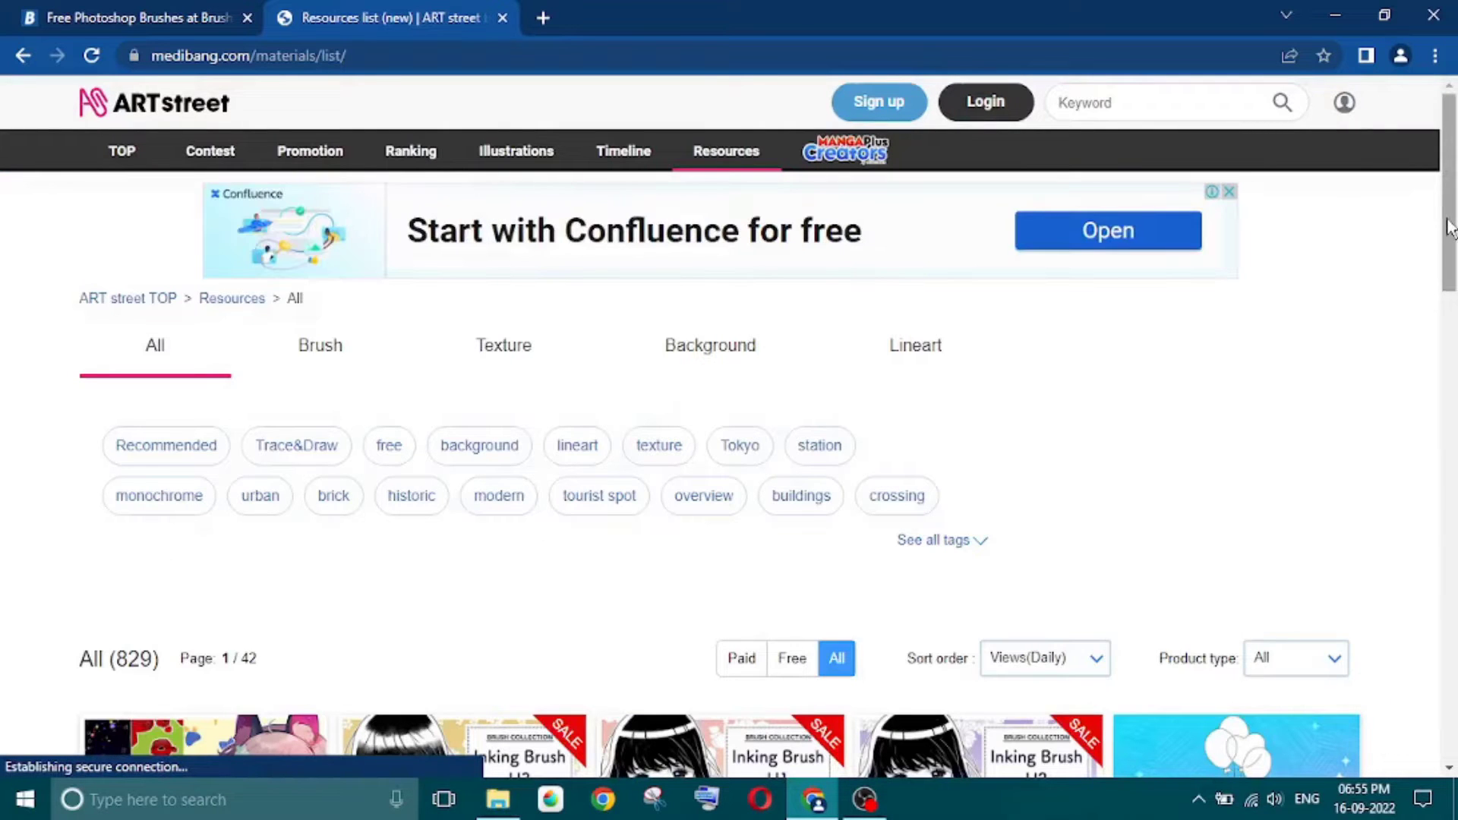
{"action": "left_click_drag", "start_coordinate": [1451, 228], "coordinate": [1452, 580]}
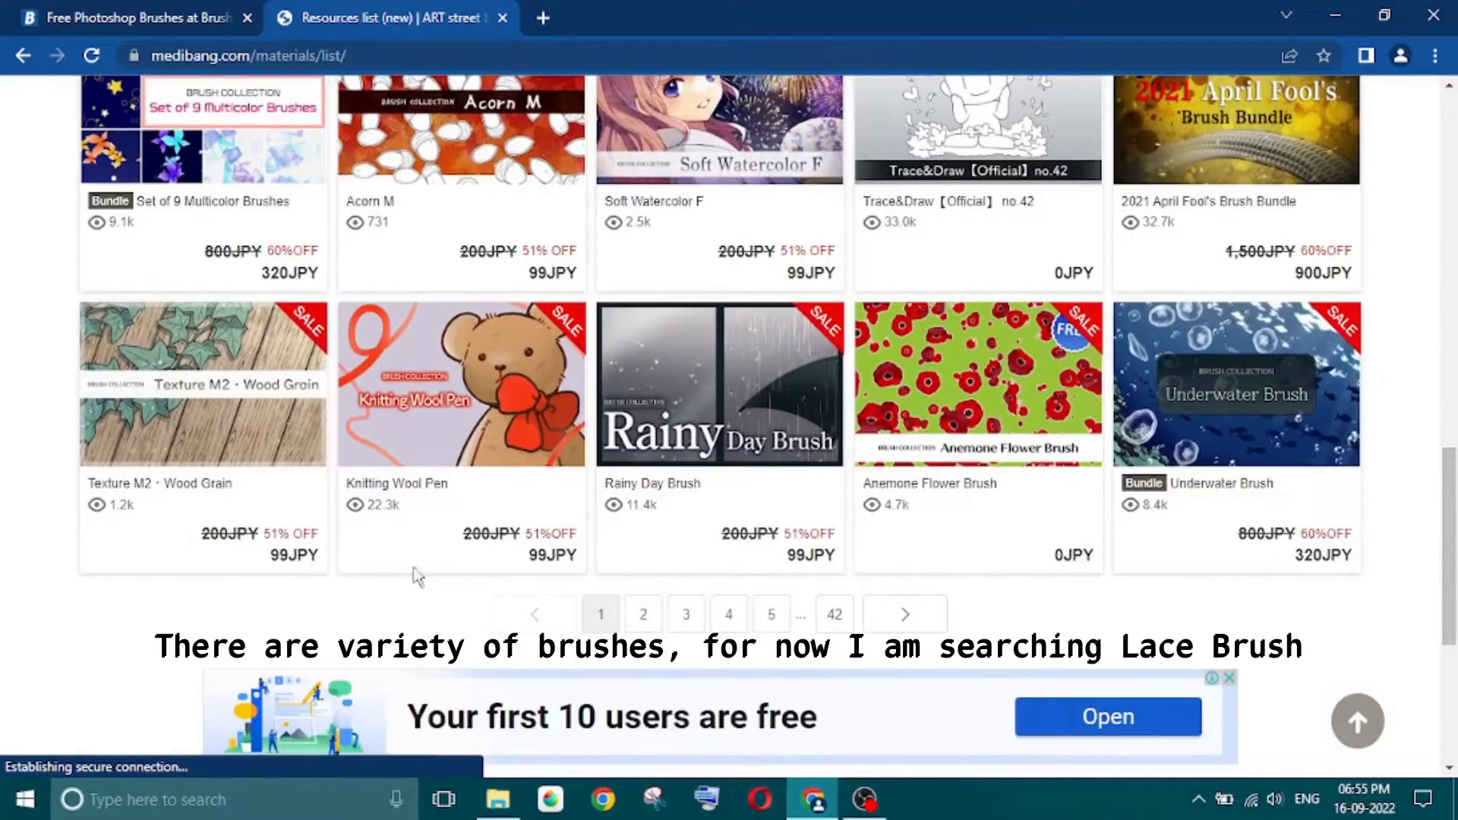
- Look through pages 2 and 3 of the resources list and open the Lace Brush product page
{"action": "left_click", "coordinate": [644, 617]}
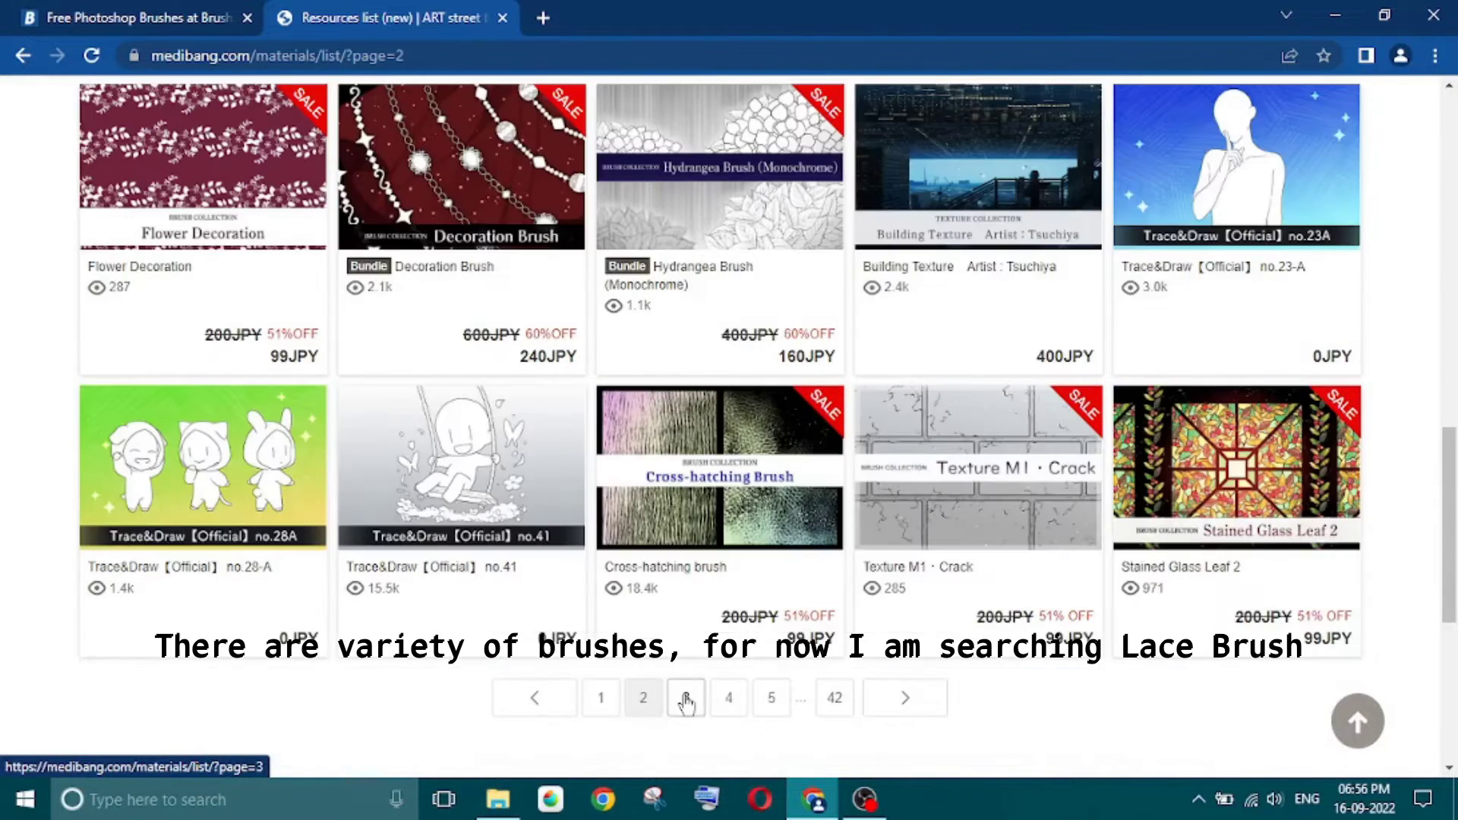
{"action": "left_click", "coordinate": [685, 694]}
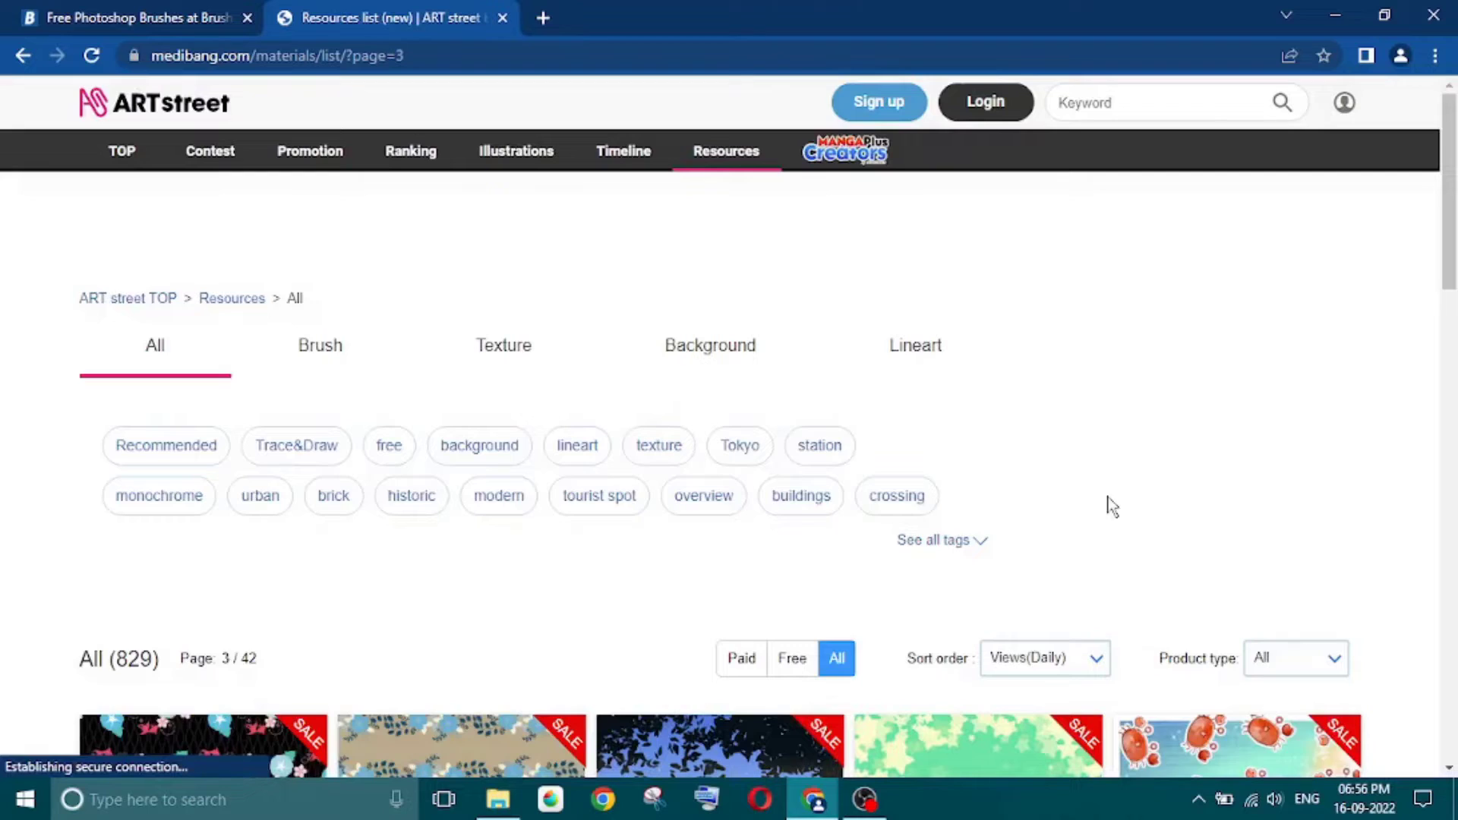
{"action": "left_click_drag", "start_coordinate": [1450, 190], "coordinate": [1454, 543]}
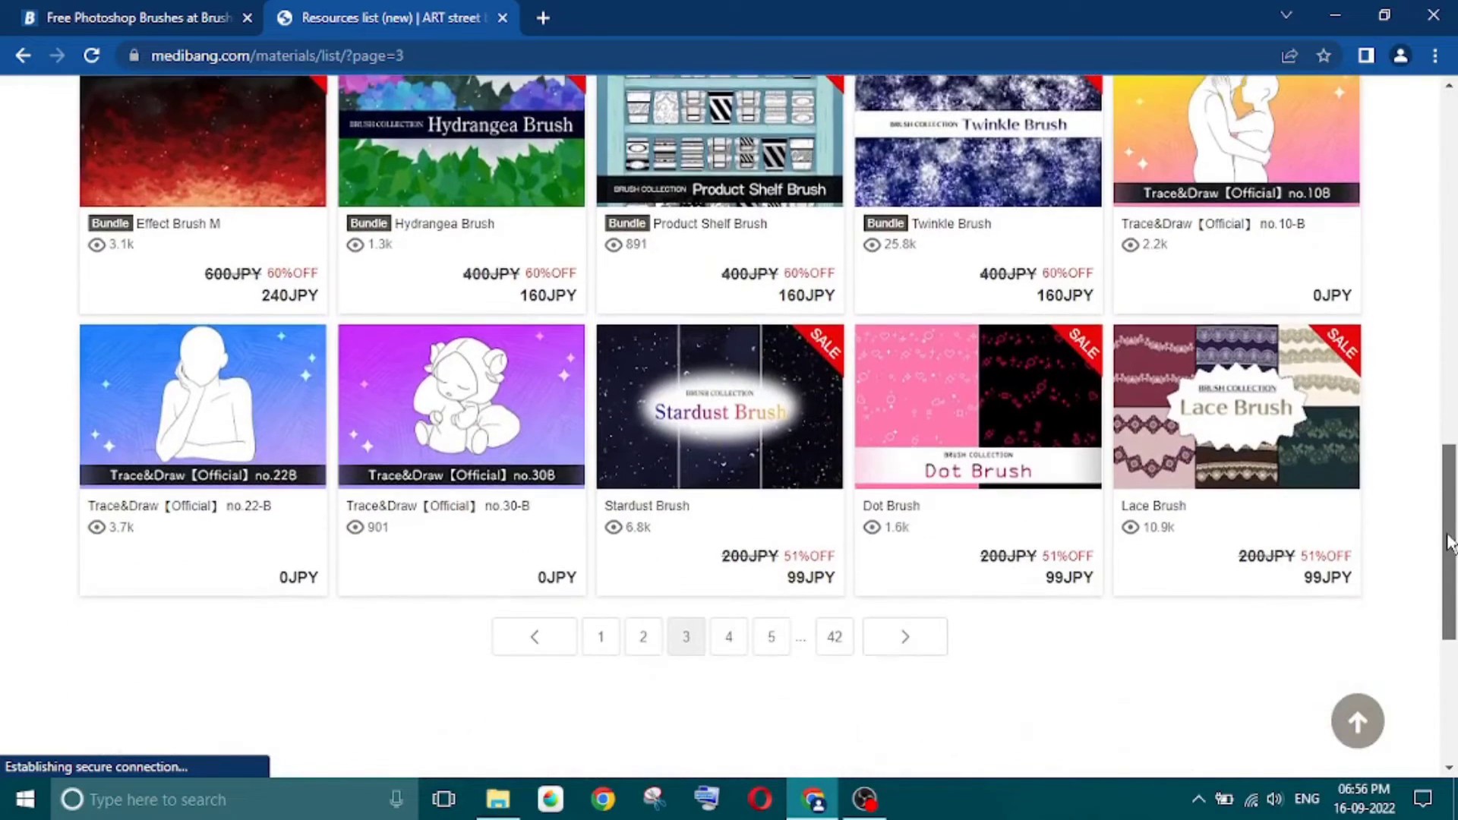
{"action": "left_click", "coordinate": [1212, 425]}
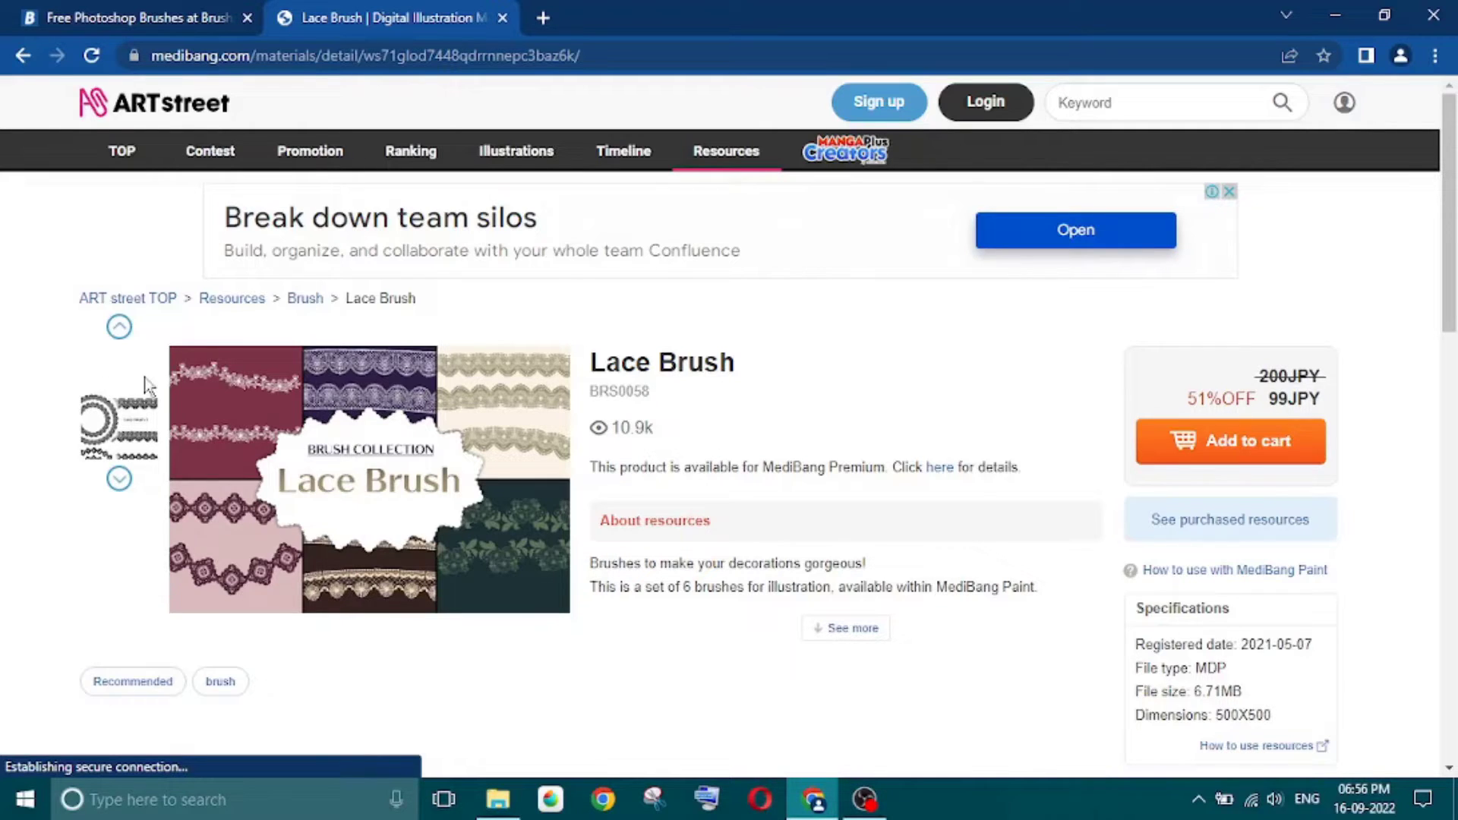
- Examine the preview images of the individual lace patterns in the Lace Brush set
{"action": "left_click", "coordinate": [115, 486]}
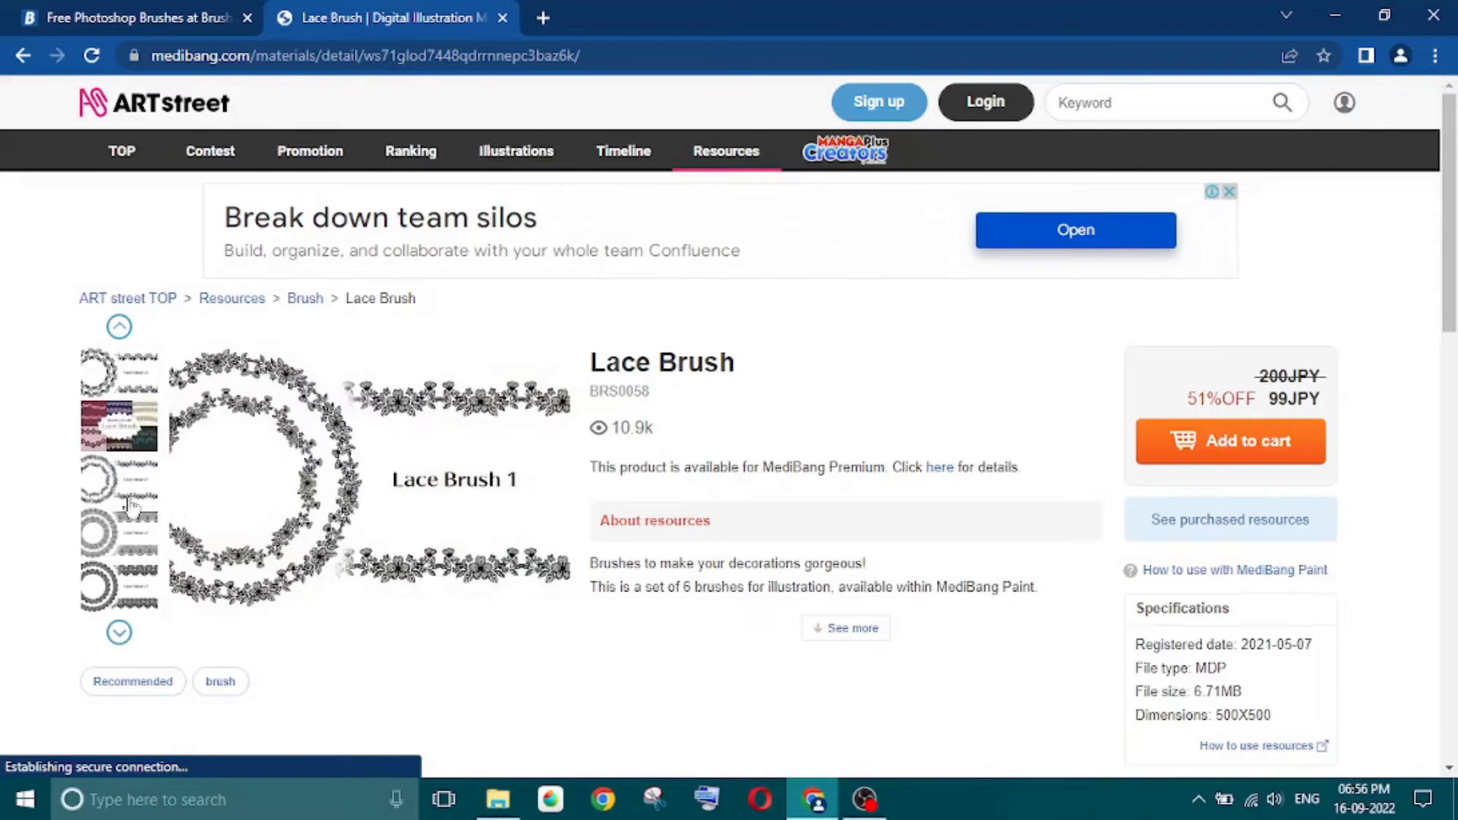
{"action": "left_click", "coordinate": [136, 545]}
{"action": "left_click", "coordinate": [140, 581]}
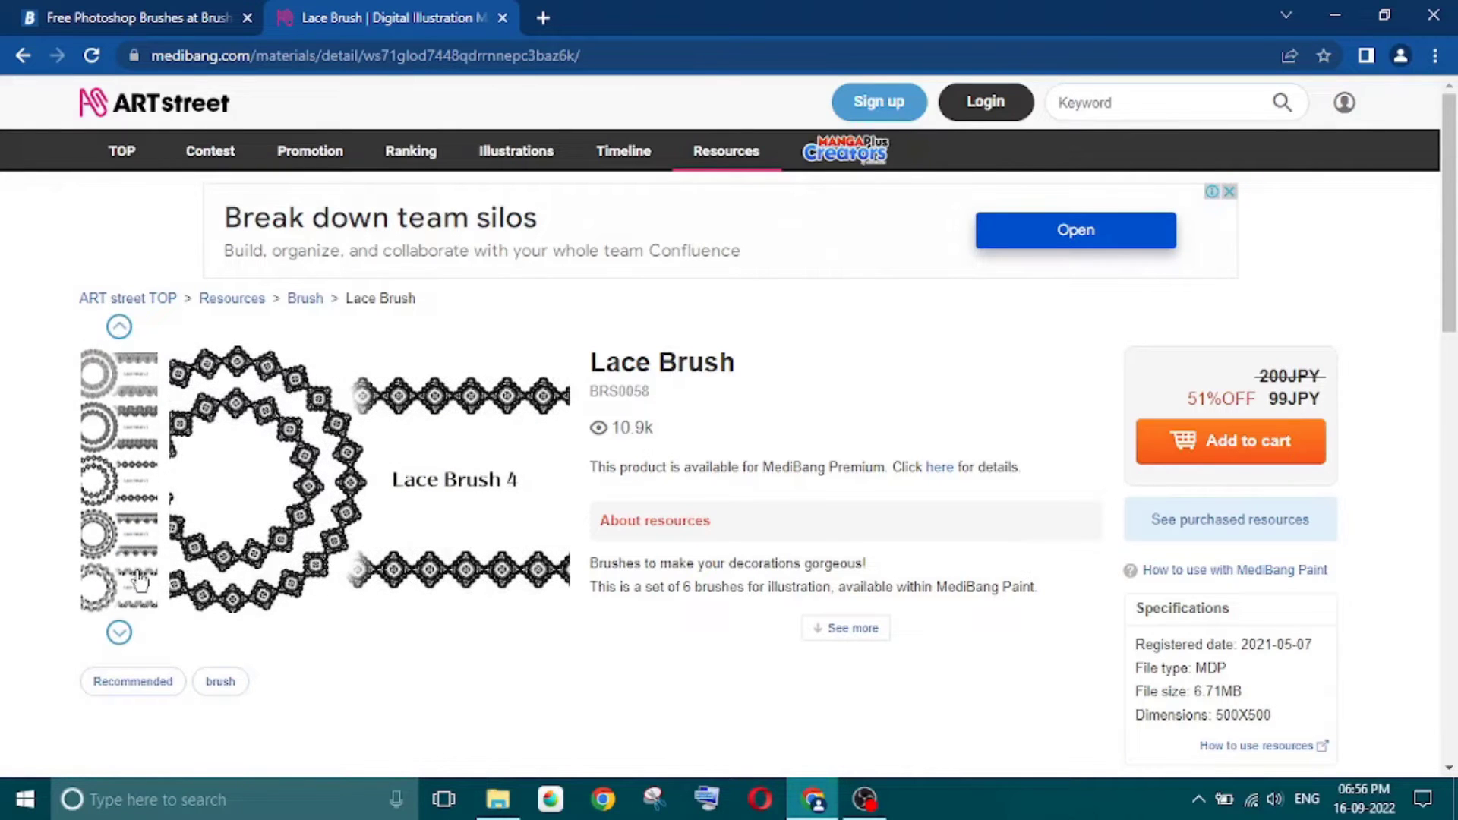
{"action": "left_click", "coordinate": [138, 595]}
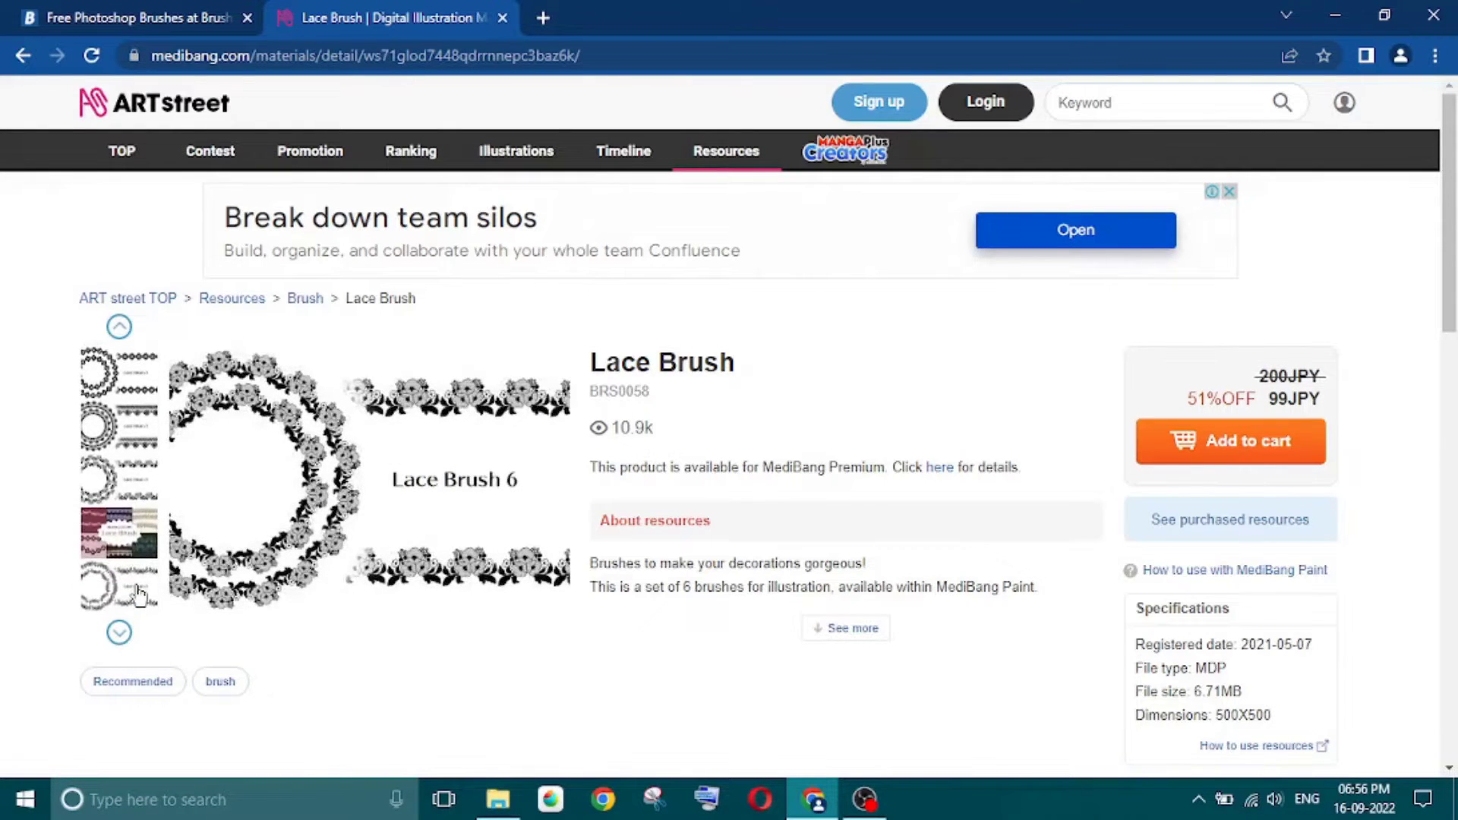
{"action": "left_click", "coordinate": [147, 615]}
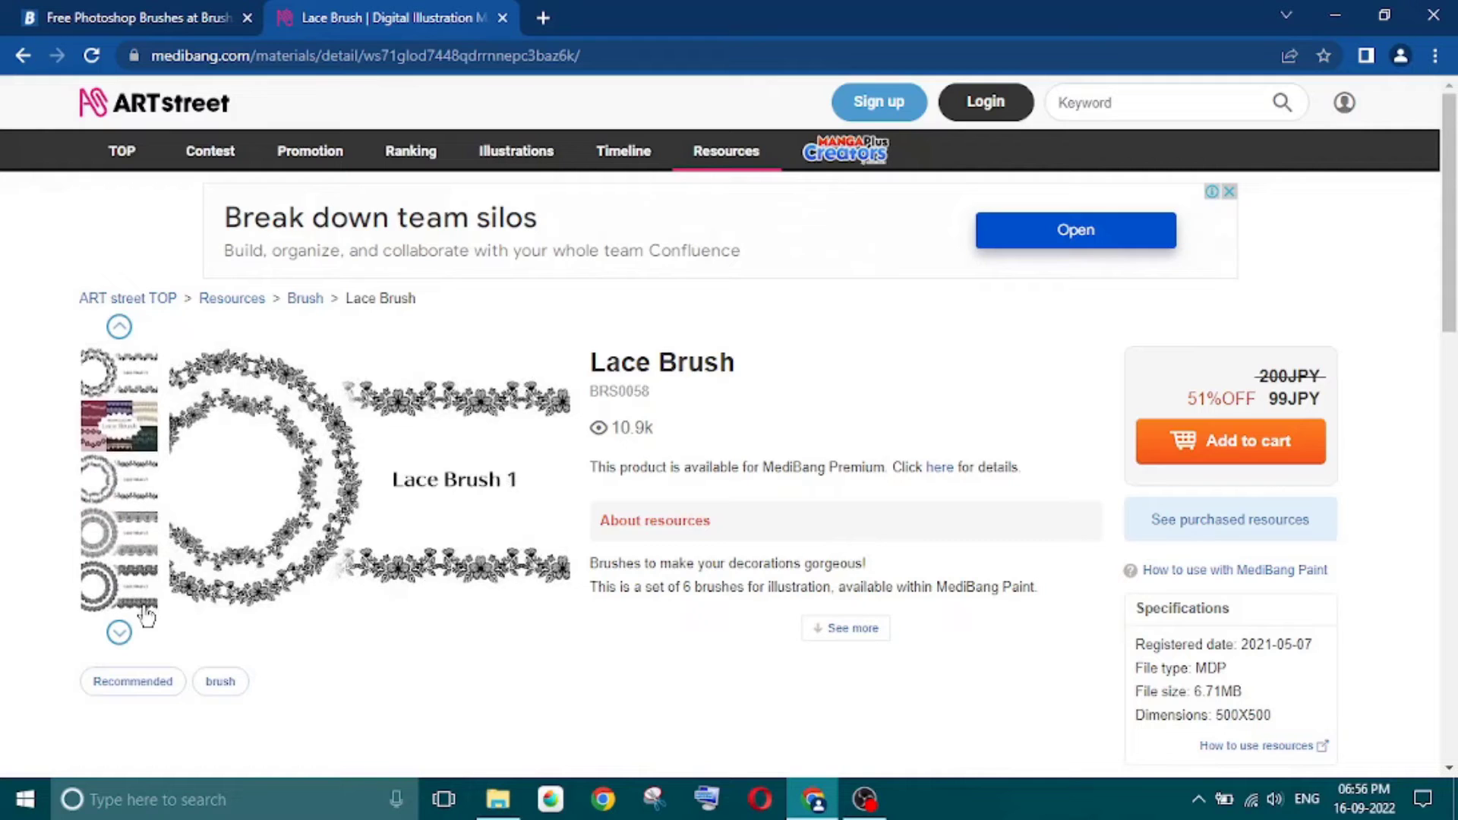
{"action": "left_click", "coordinate": [146, 611]}
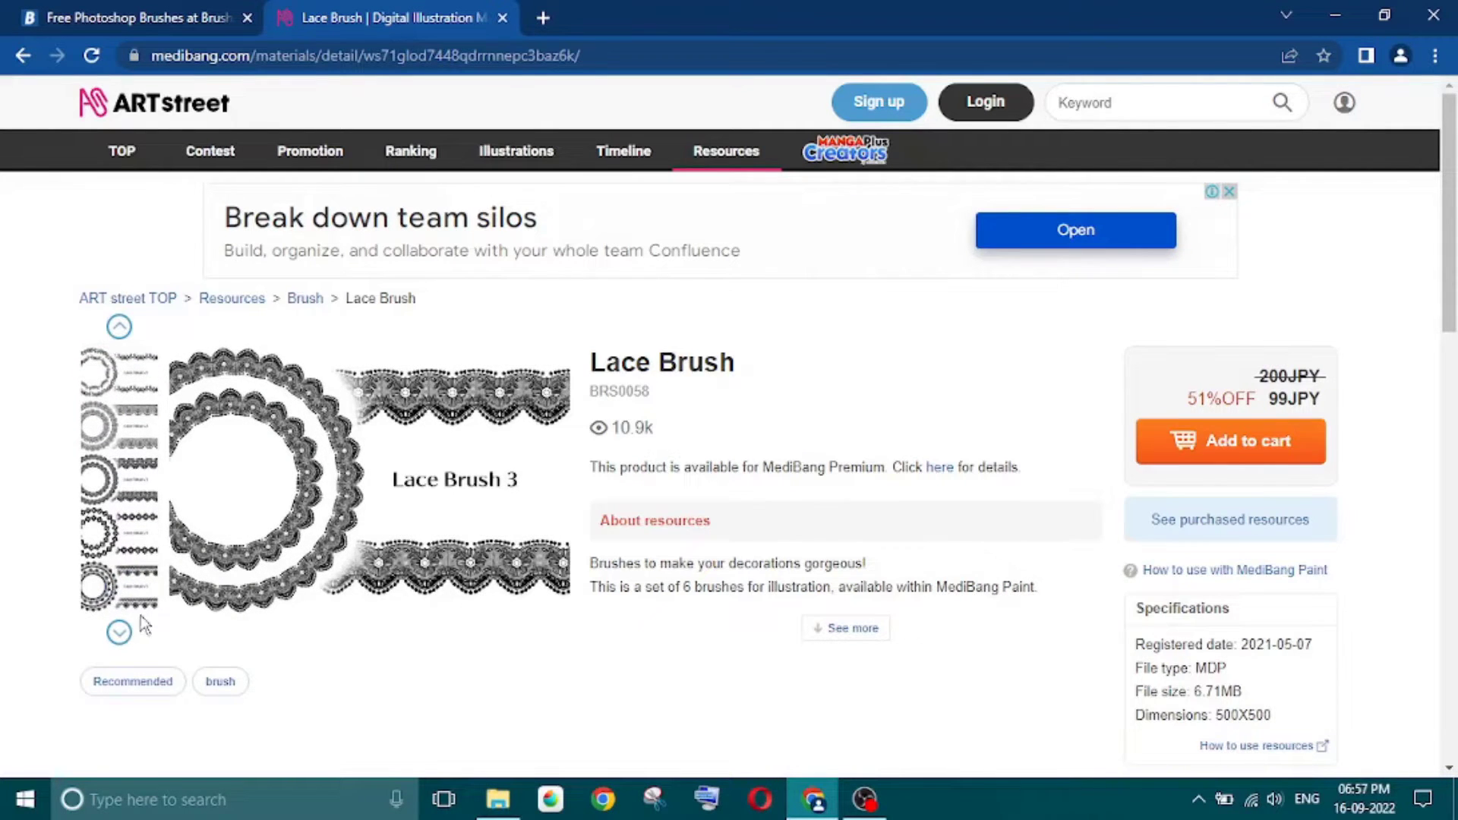
{"action": "left_click", "coordinate": [130, 603]}
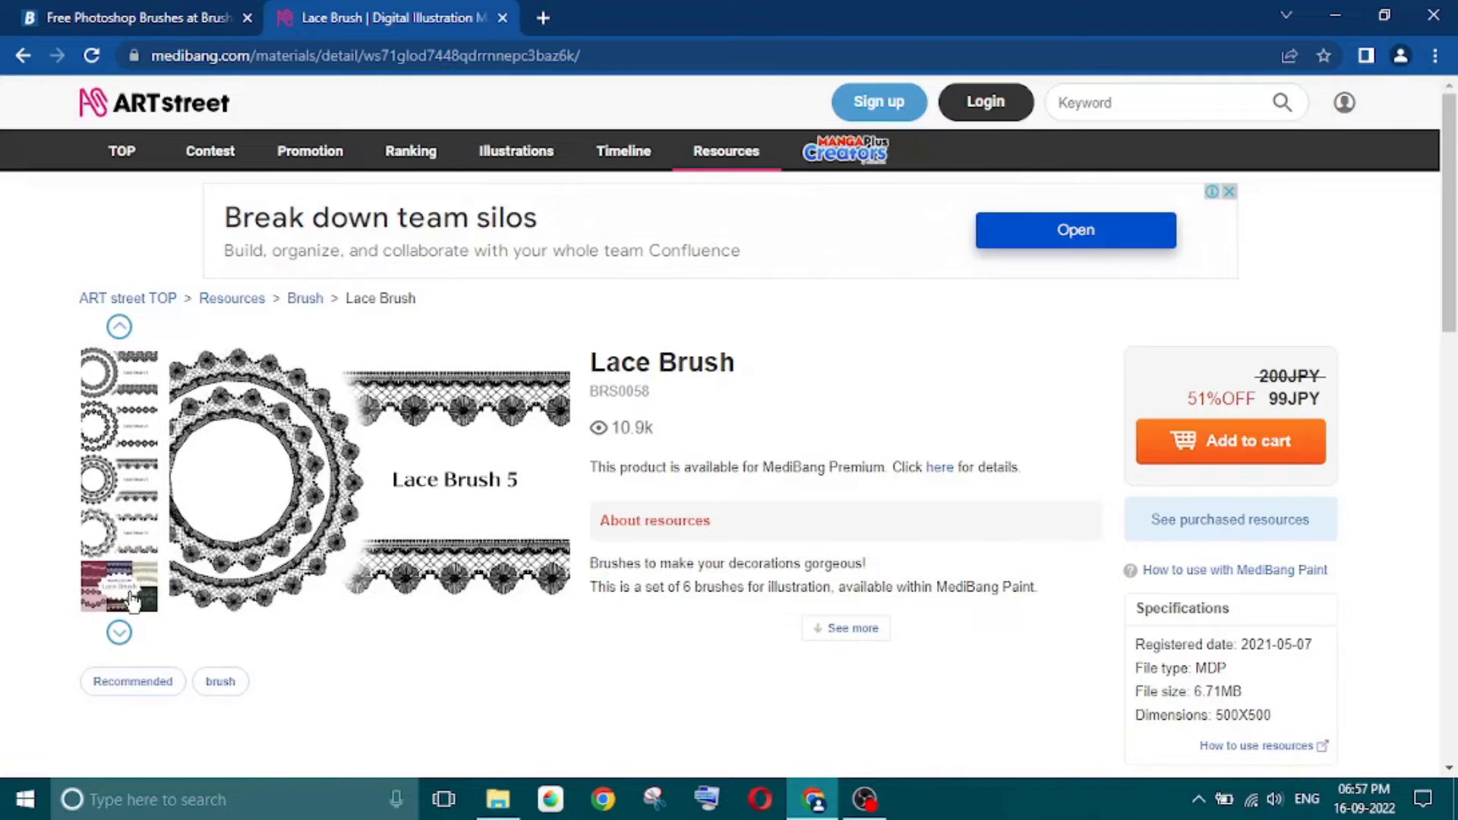
{"action": "left_click", "coordinate": [133, 599]}
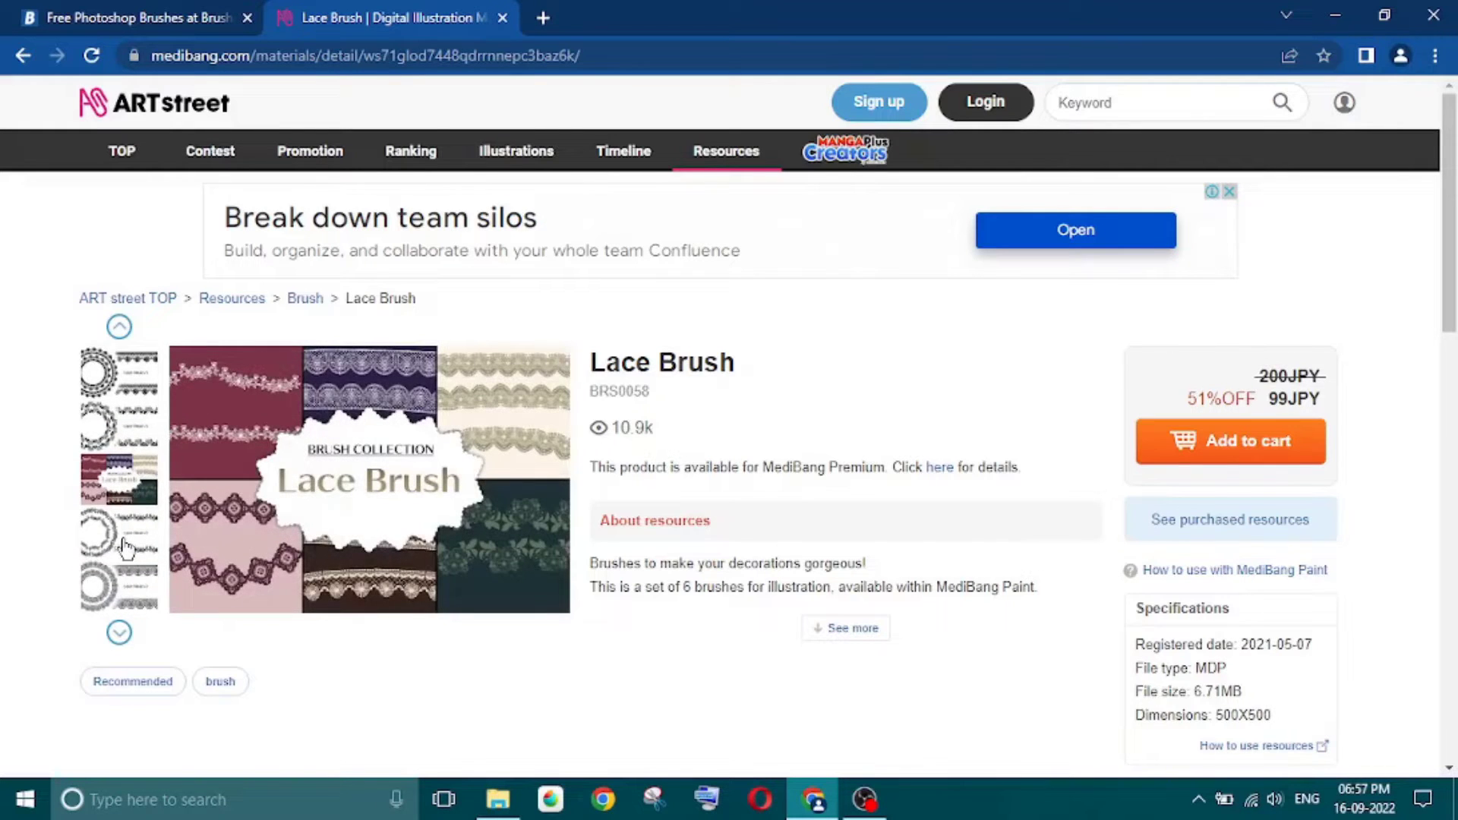
{"action": "left_click", "coordinate": [126, 544]}
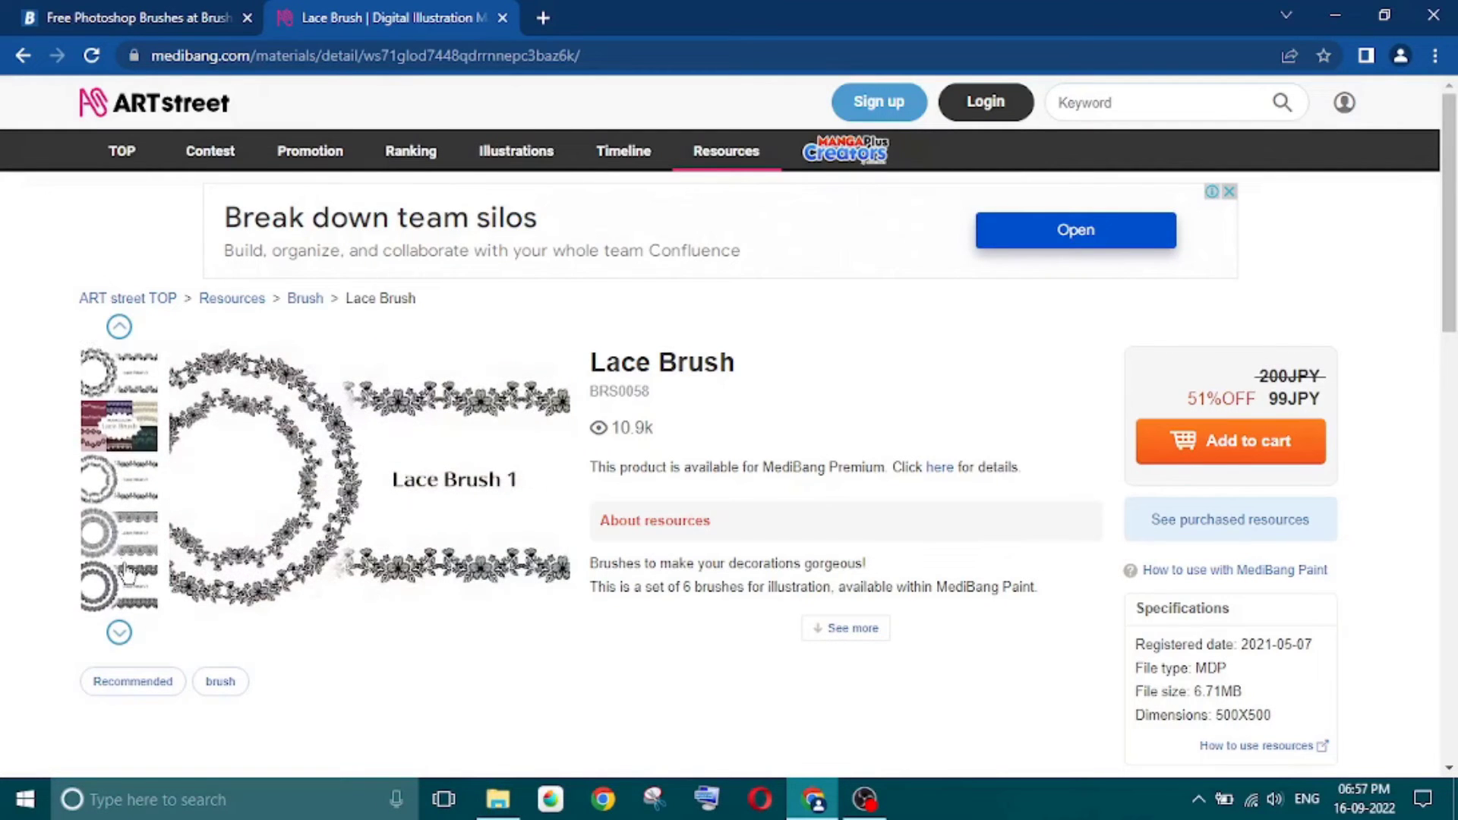
{"action": "left_click", "coordinate": [131, 553]}
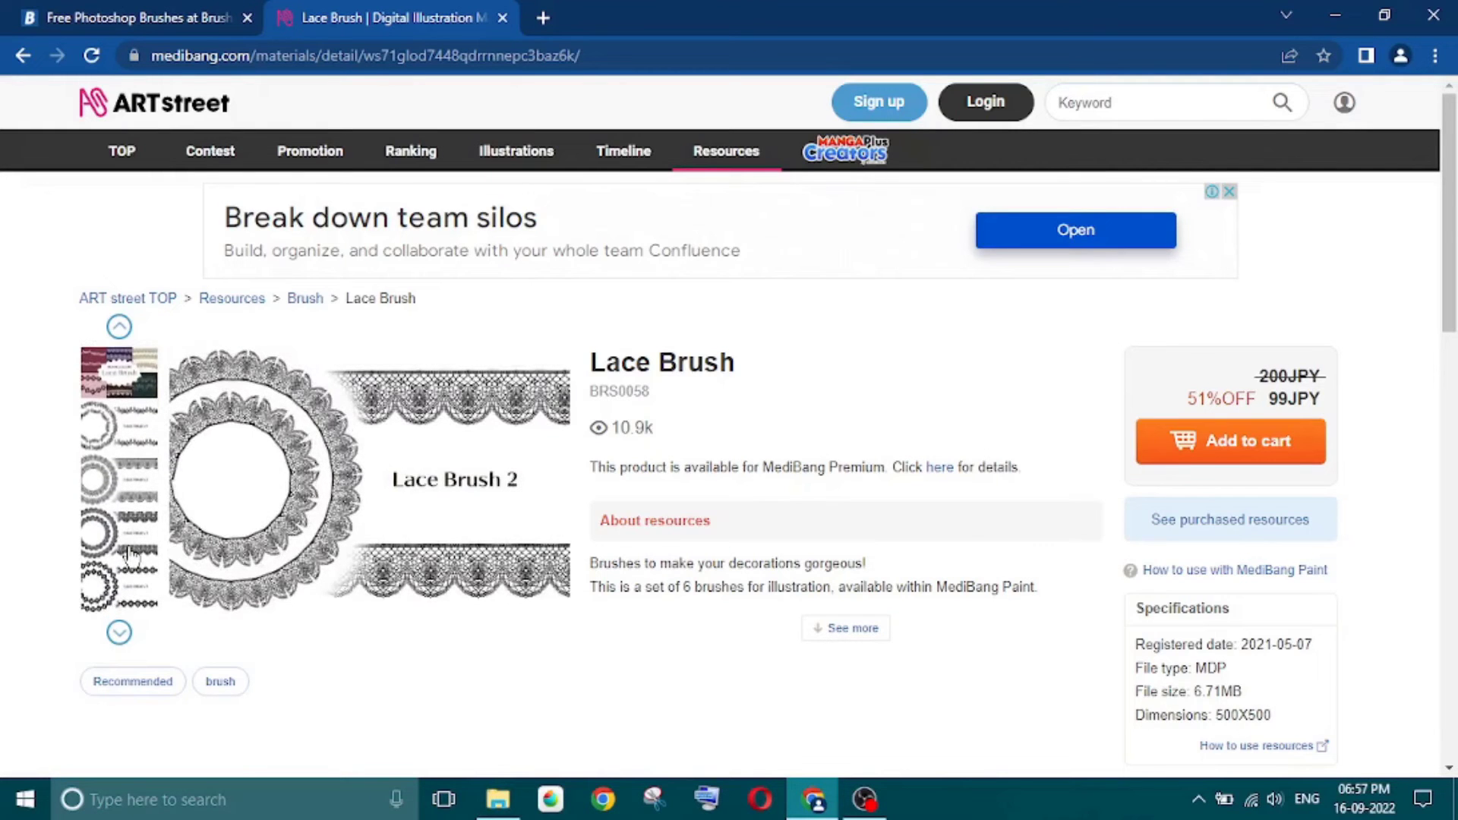
- Show the Lace Brush 3 preview and view its full image in a separate browser tab
{"action": "left_click", "coordinate": [131, 553]}
{"action": "middle_click", "coordinate": [370, 480]}
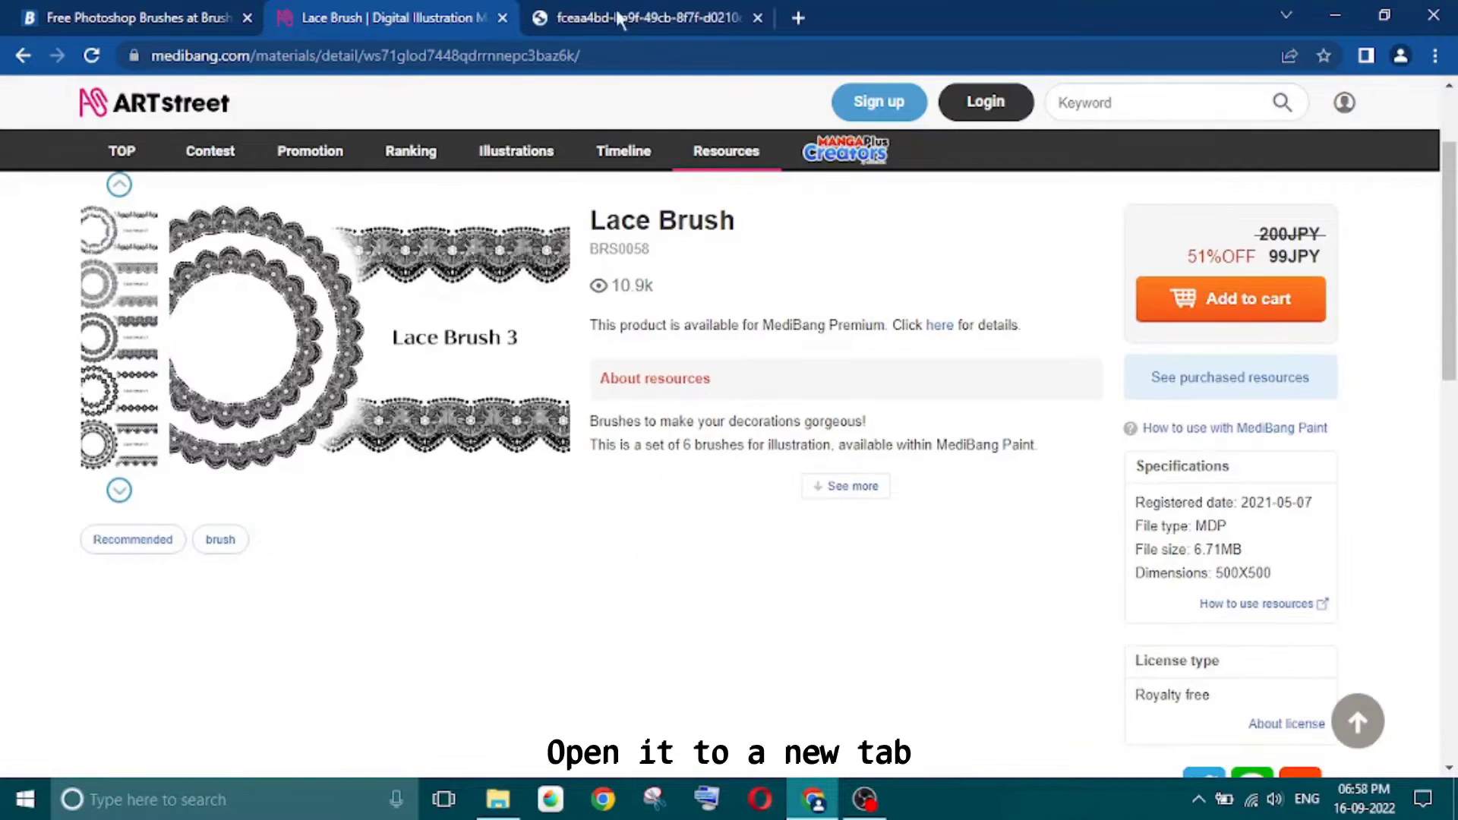
{"action": "left_click", "coordinate": [617, 18]}
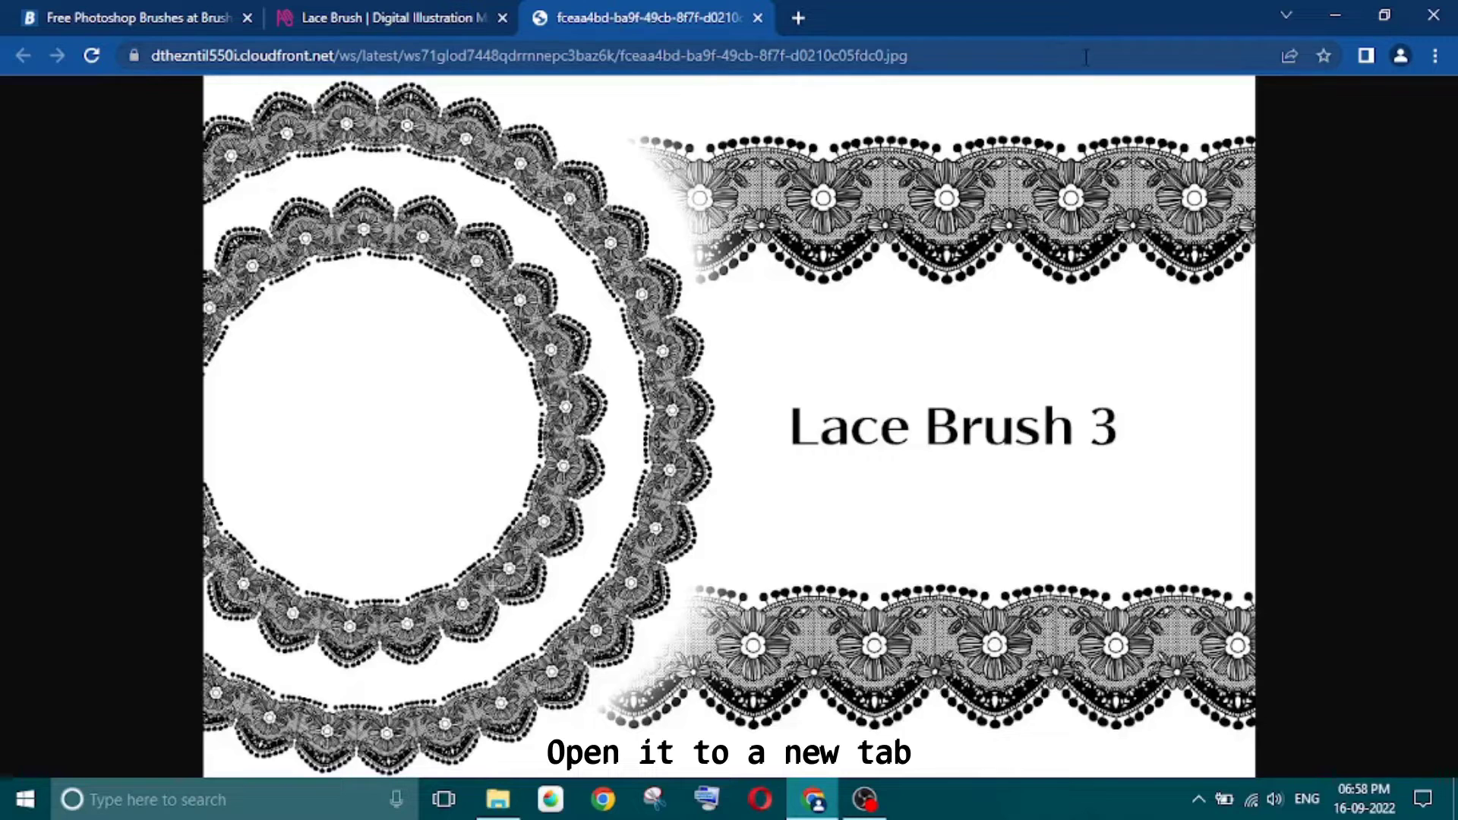
- Search Google for "background remover" in a new browser tab and open the remove.bg site
{"action": "left_click", "coordinate": [798, 18]}
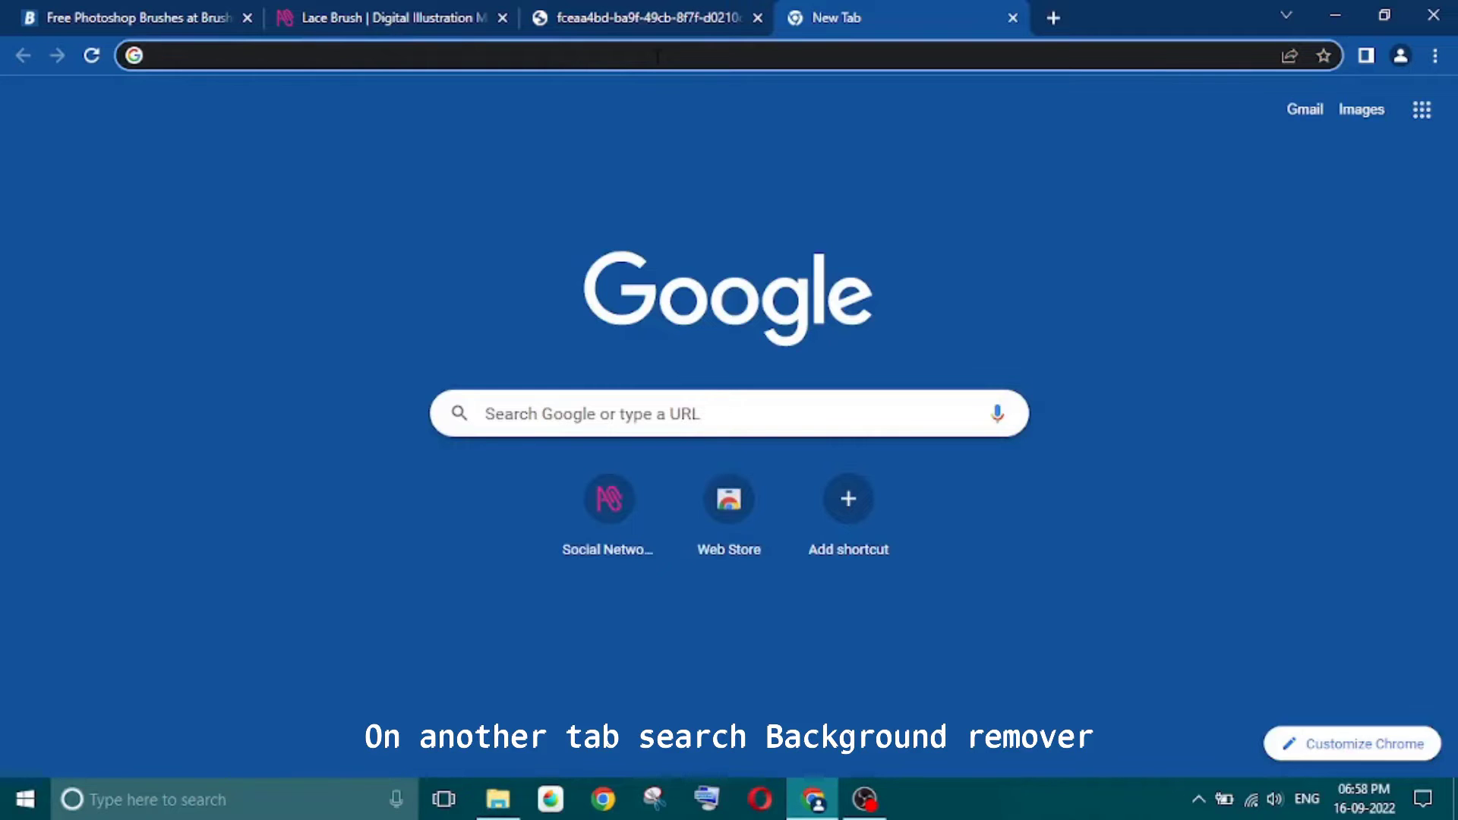
{"action": "type", "text": "backg"}
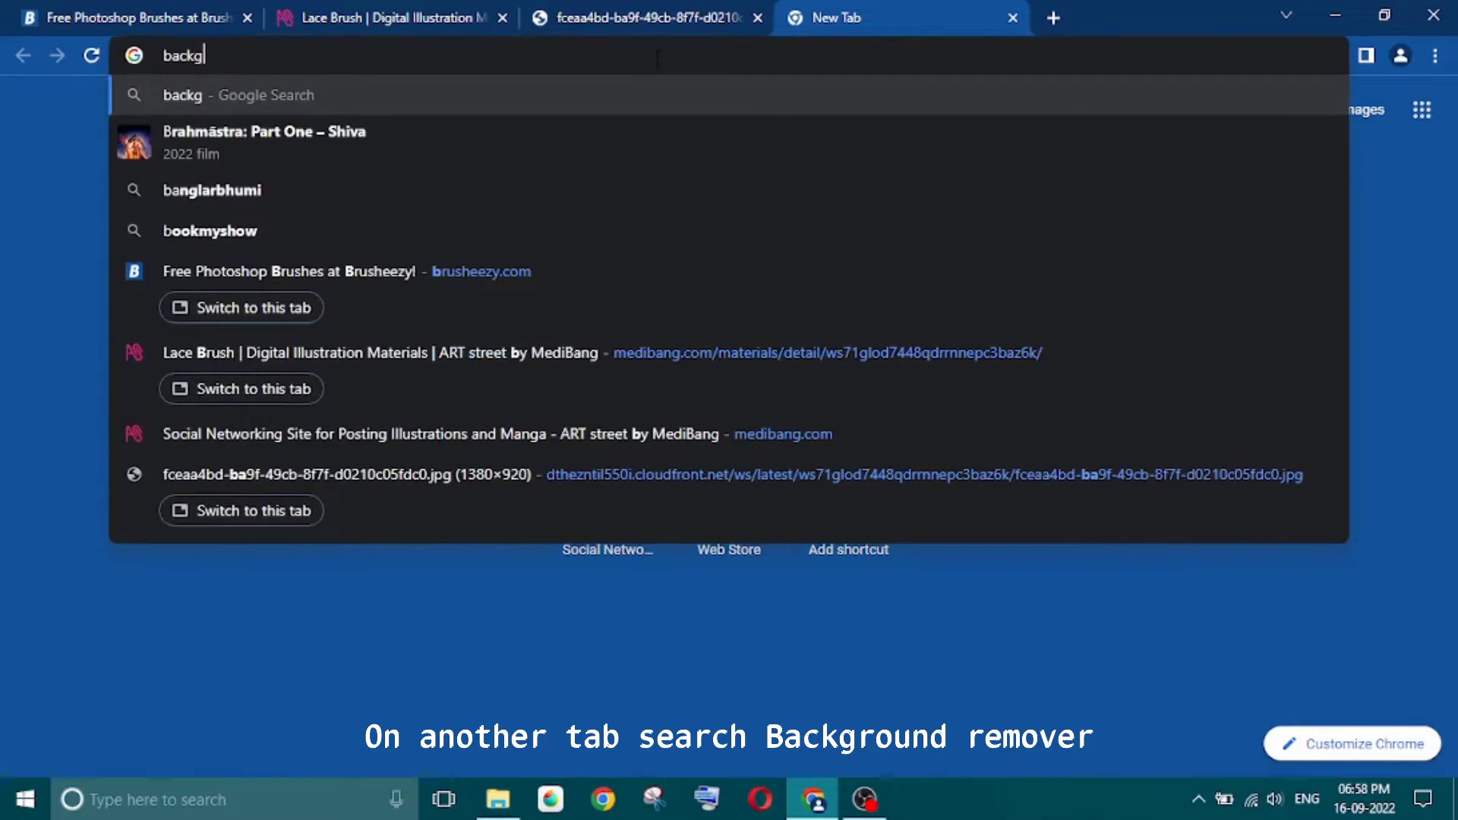
{"action": "type", "text": "round"}
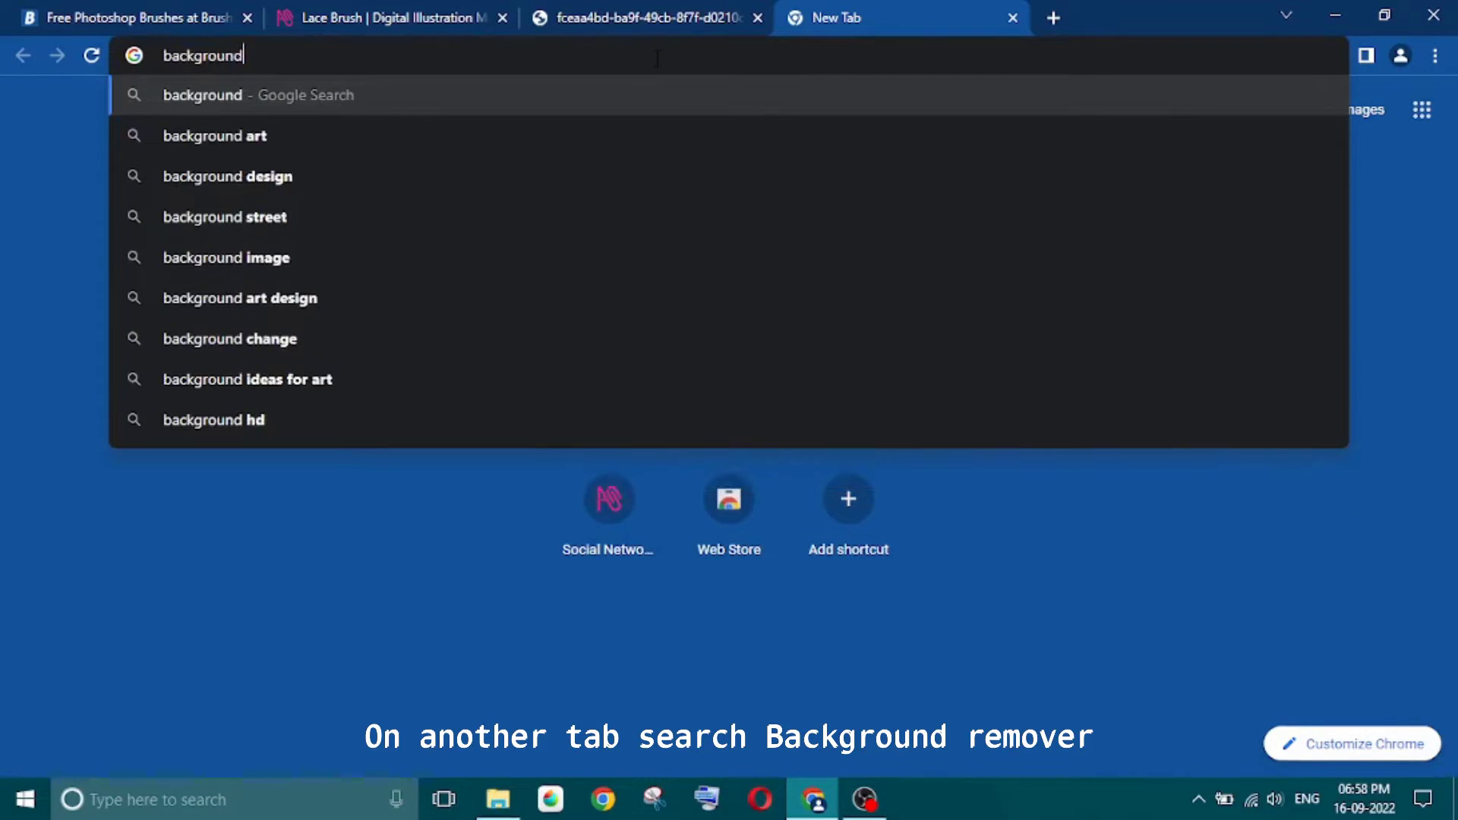
{"action": "type", "text": " remover"}
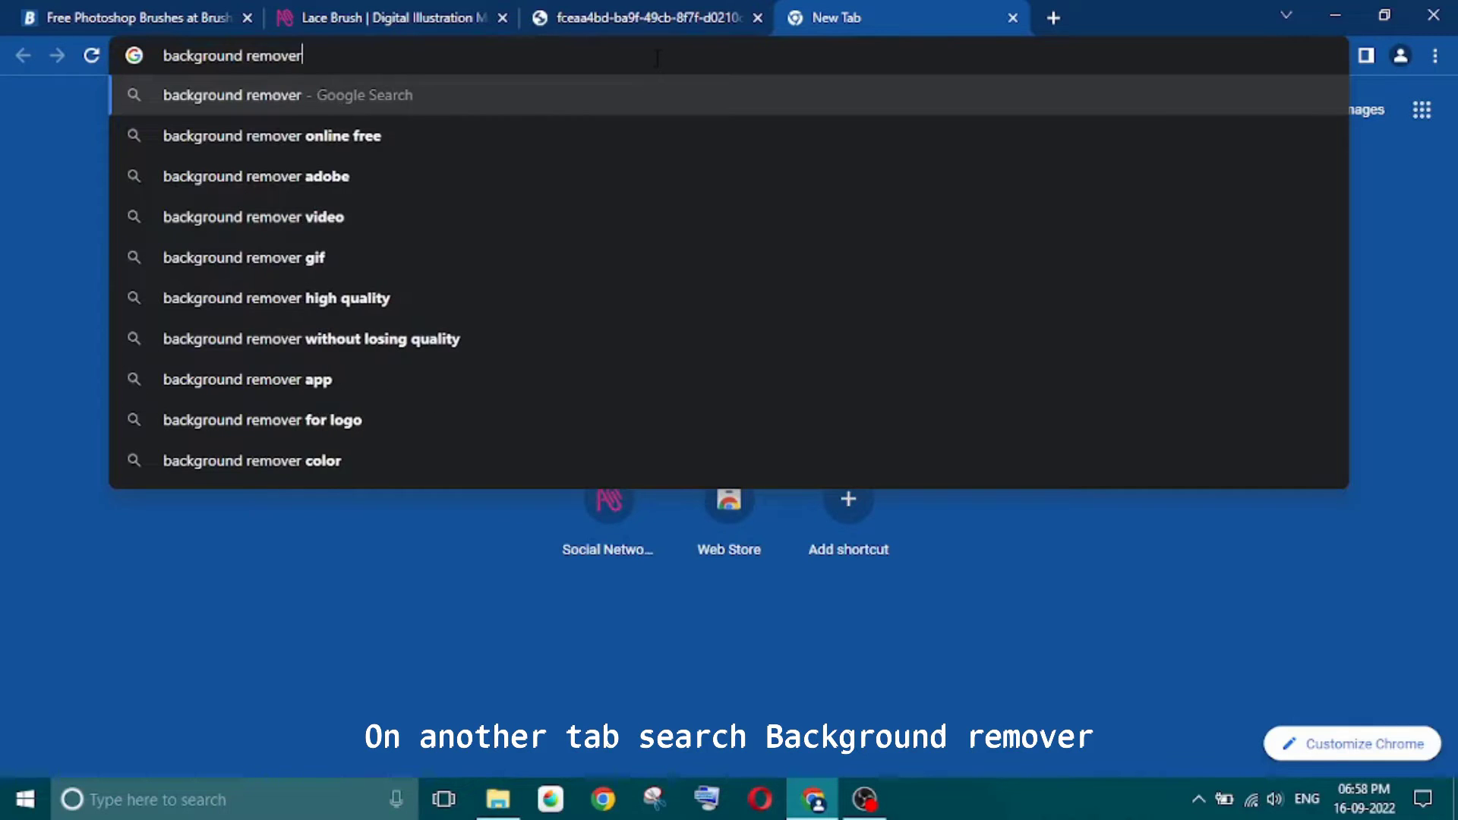
{"action": "left_click", "coordinate": [661, 94]}
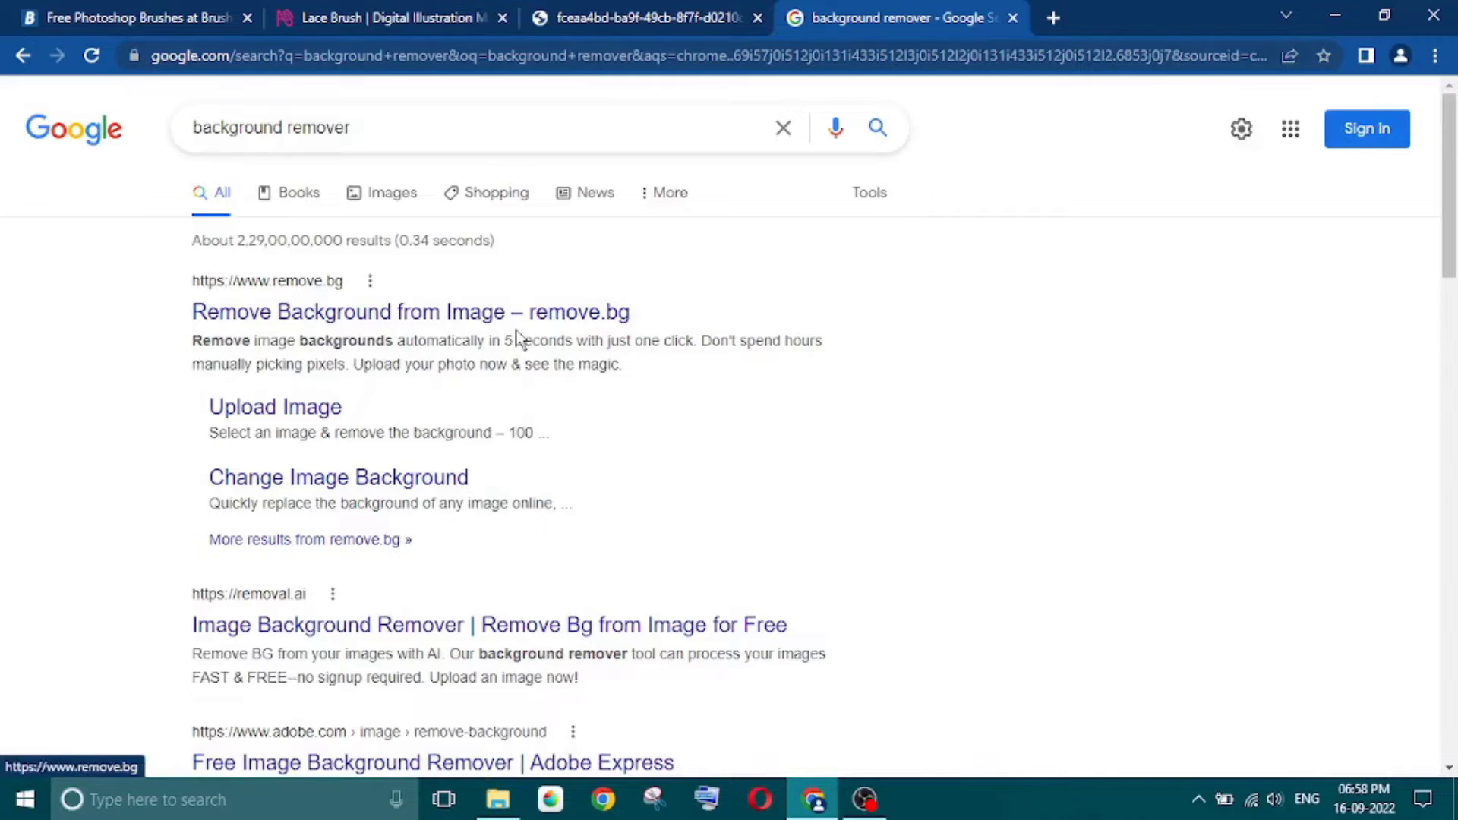
{"action": "left_click", "coordinate": [515, 306]}
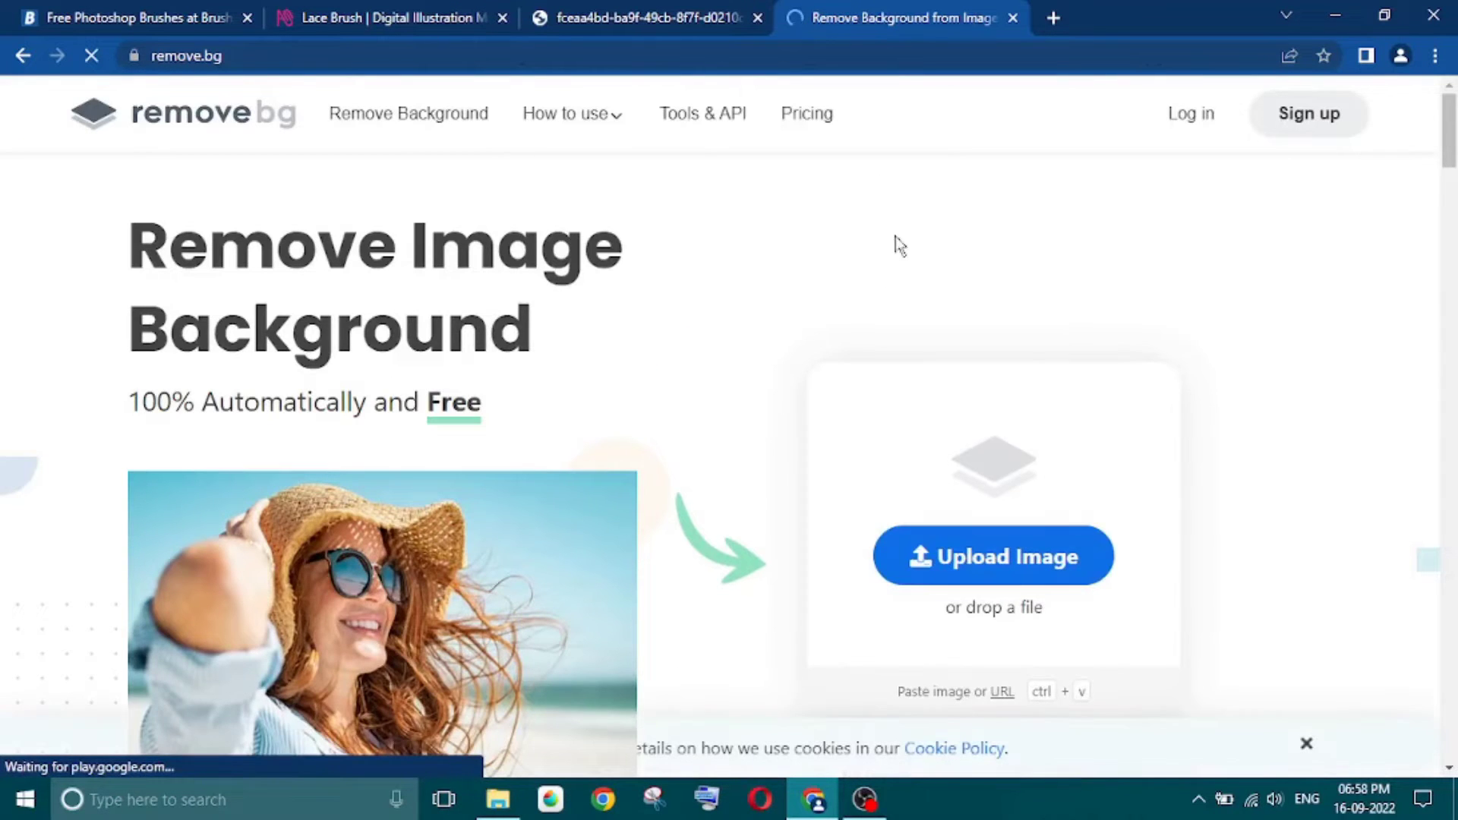
- Upload the Lace Brush 3 image from its browser tab to remove.bg for background removal
{"action": "mouse_move", "coordinate": [572, 6]}
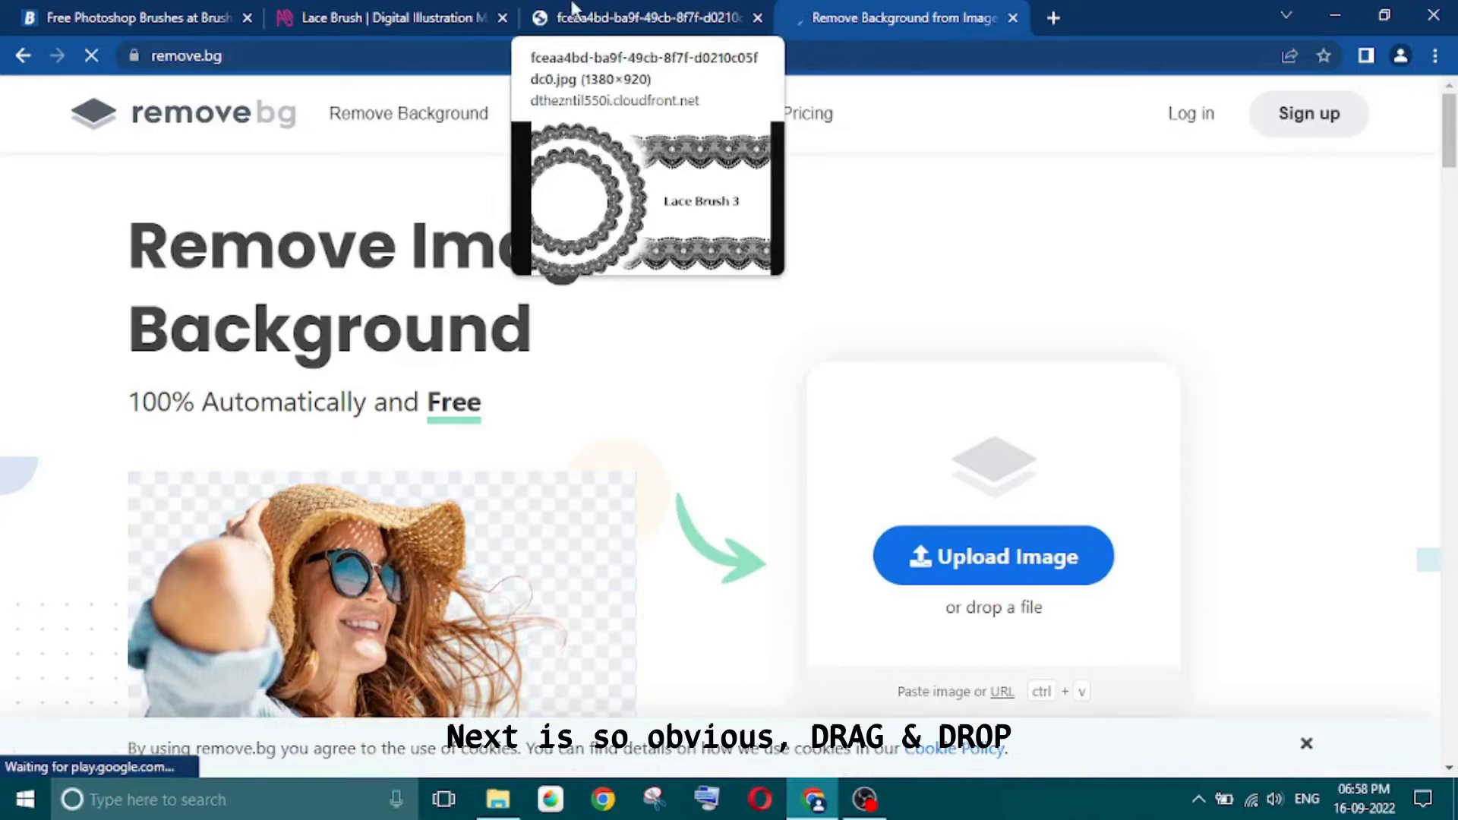
{"action": "left_click", "coordinate": [619, 20]}
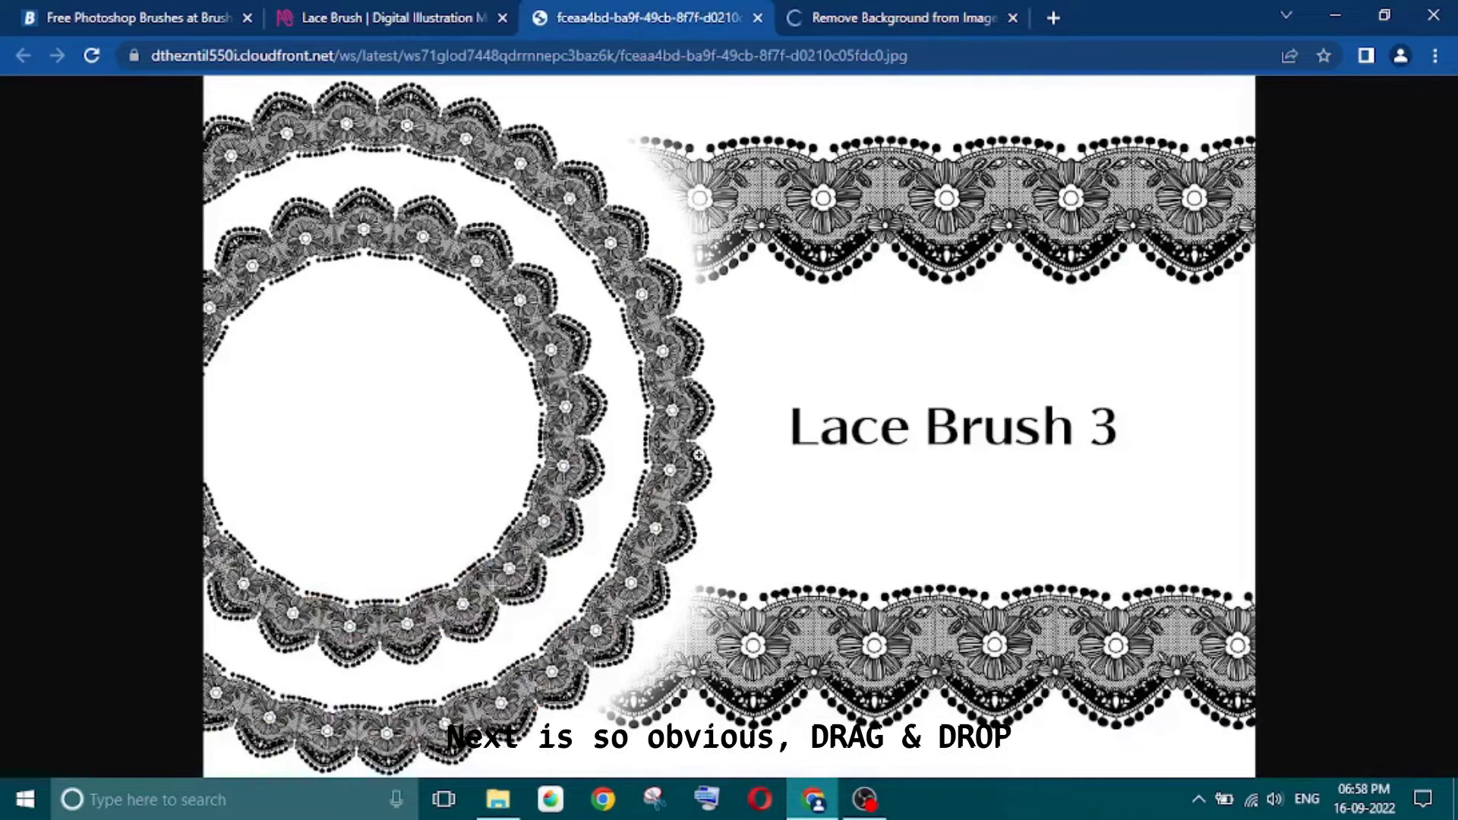
{"action": "left_click_drag", "start_coordinate": [728, 379], "coordinate": [878, 498]}
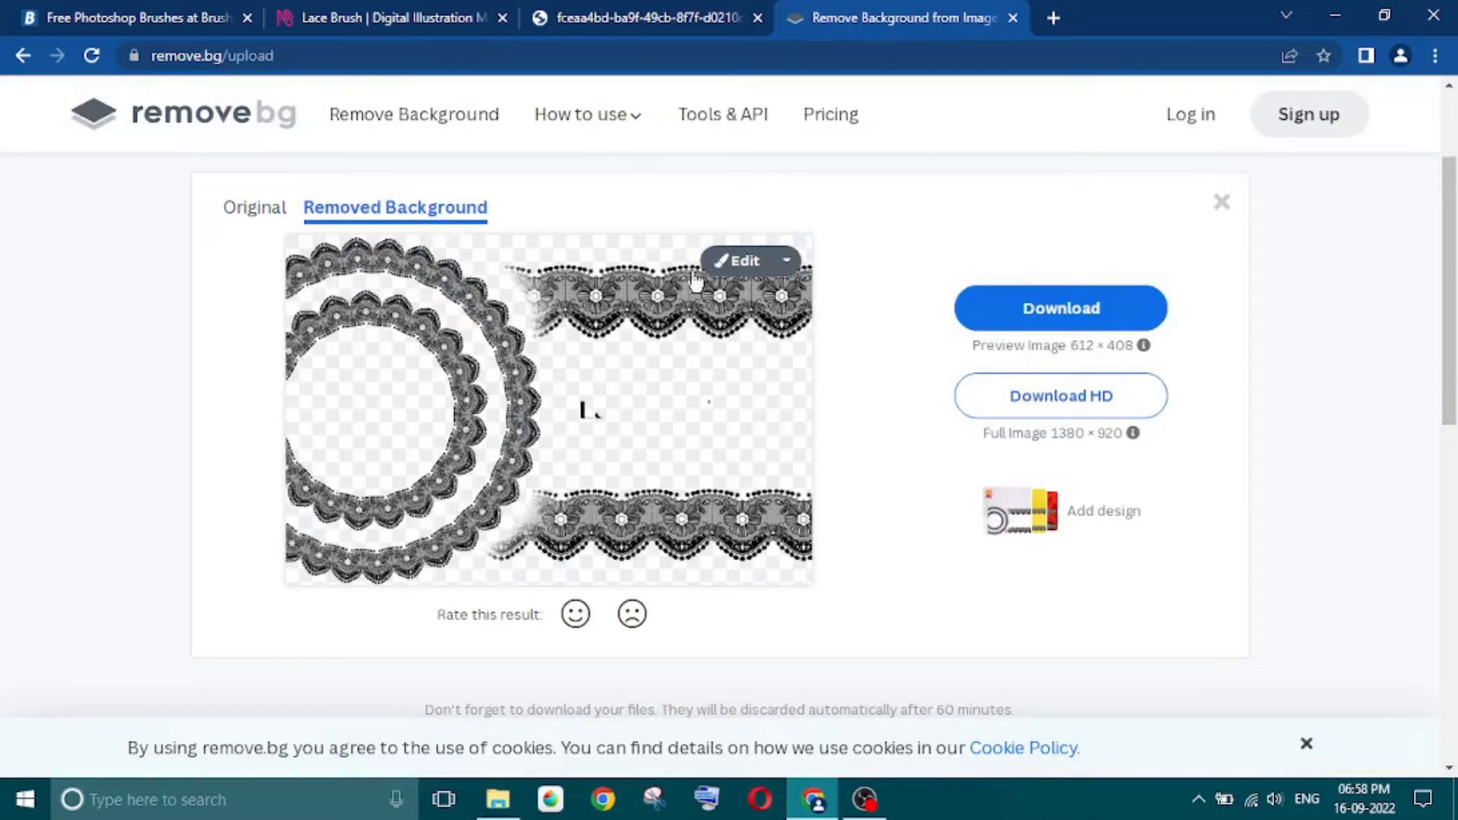
- Edit the cutout with a much larger Erase brush, removing the leftover lettering, lace circles and lower strip so only the upper lace strip is left
{"action": "left_click", "coordinate": [746, 260]}
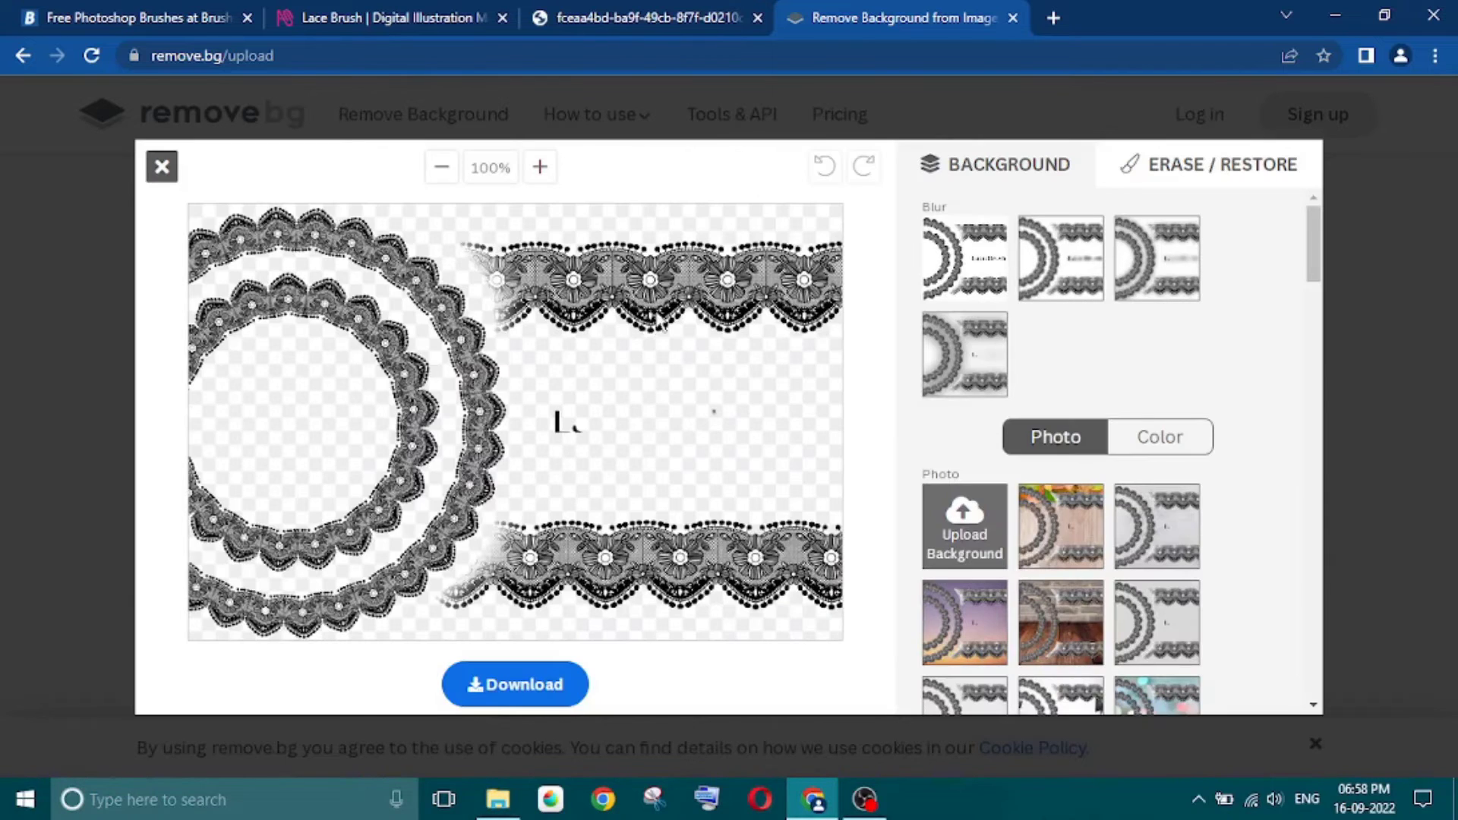
{"action": "left_click", "coordinate": [1208, 176]}
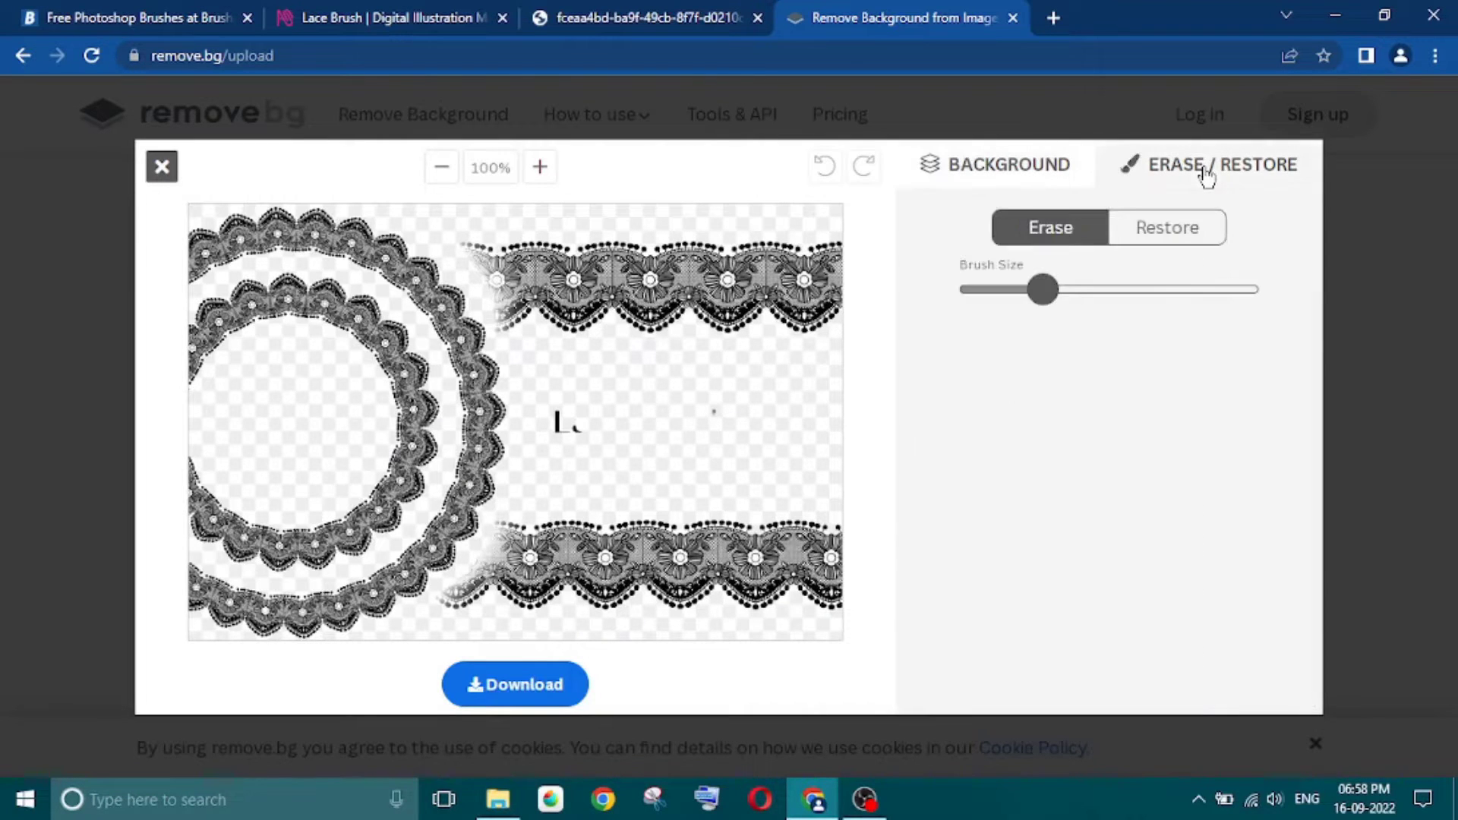
{"action": "mouse_move", "coordinate": [1046, 289]}
{"action": "left_mouse_down"}
{"action": "mouse_move", "coordinate": [1244, 315]}
{"action": "mouse_move", "coordinate": [1227, 317]}
{"action": "left_mouse_up"}
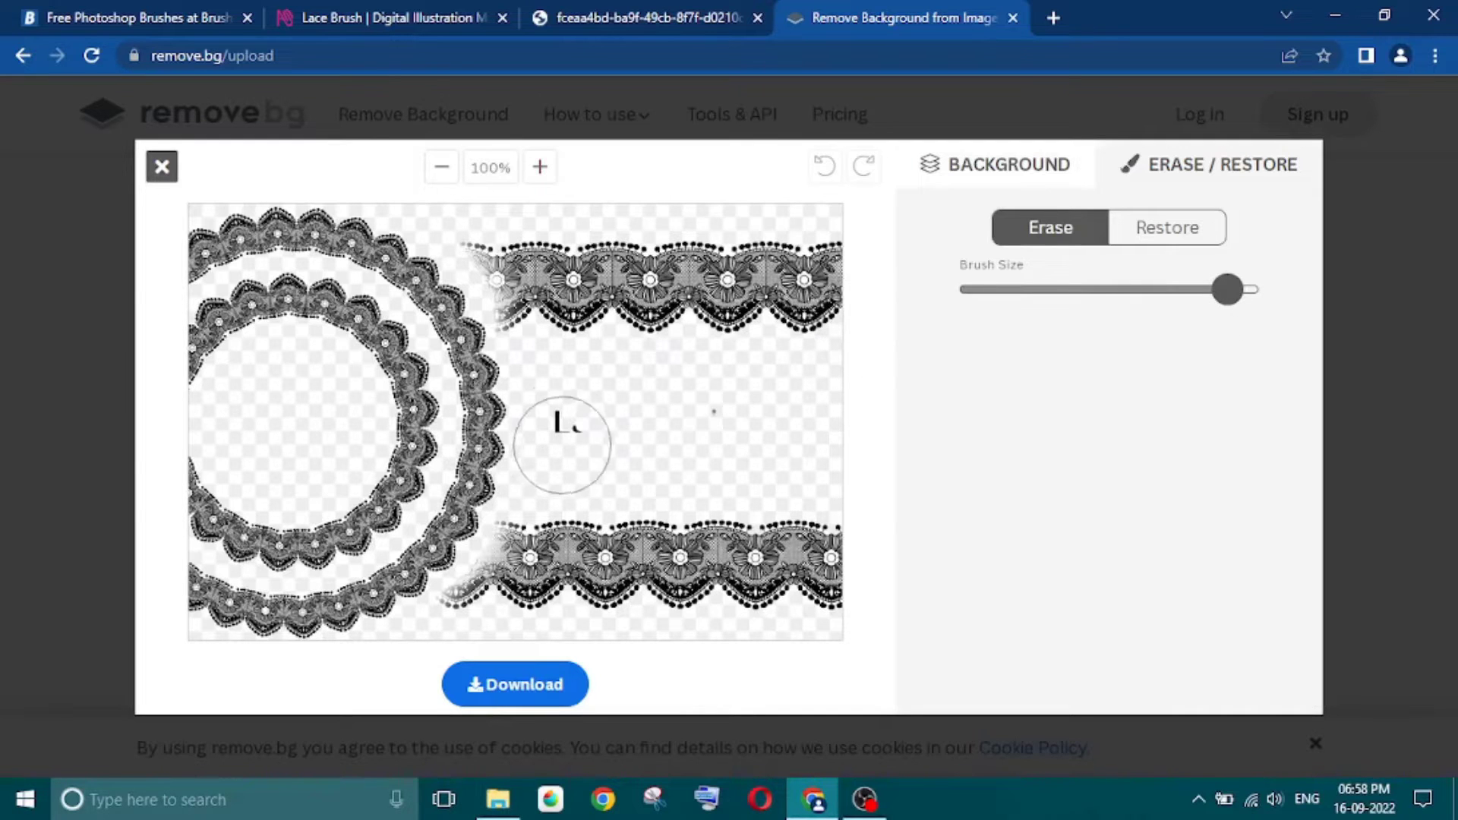
{"action": "mouse_move", "coordinate": [560, 433]}
{"action": "left_mouse_down"}
{"action": "mouse_move", "coordinate": [599, 426]}
{"action": "mouse_move", "coordinate": [430, 495]}
{"action": "mouse_move", "coordinate": [683, 592]}
{"action": "mouse_move", "coordinate": [667, 559]}
{"action": "mouse_move", "coordinate": [928, 554]}
{"action": "left_mouse_up"}
{"action": "mouse_move", "coordinate": [606, 529]}
{"action": "left_mouse_down"}
{"action": "mouse_move", "coordinate": [380, 530]}
{"action": "mouse_move", "coordinate": [141, 554]}
{"action": "mouse_move", "coordinate": [522, 592]}
{"action": "mouse_move", "coordinate": [245, 617]}
{"action": "mouse_move", "coordinate": [179, 601]}
{"action": "mouse_move", "coordinate": [186, 399]}
{"action": "mouse_move", "coordinate": [227, 206]}
{"action": "mouse_move", "coordinate": [208, 541]}
{"action": "mouse_move", "coordinate": [320, 322]}
{"action": "mouse_move", "coordinate": [328, 260]}
{"action": "mouse_move", "coordinate": [303, 186]}
{"action": "mouse_move", "coordinate": [290, 382]}
{"action": "mouse_move", "coordinate": [368, 178]}
{"action": "mouse_move", "coordinate": [402, 290]}
{"action": "mouse_move", "coordinate": [406, 468]}
{"action": "mouse_move", "coordinate": [440, 216]}
{"action": "mouse_move", "coordinate": [444, 478]}
{"action": "mouse_move", "coordinate": [457, 217]}
{"action": "mouse_move", "coordinate": [462, 492]}
{"action": "left_mouse_up"}
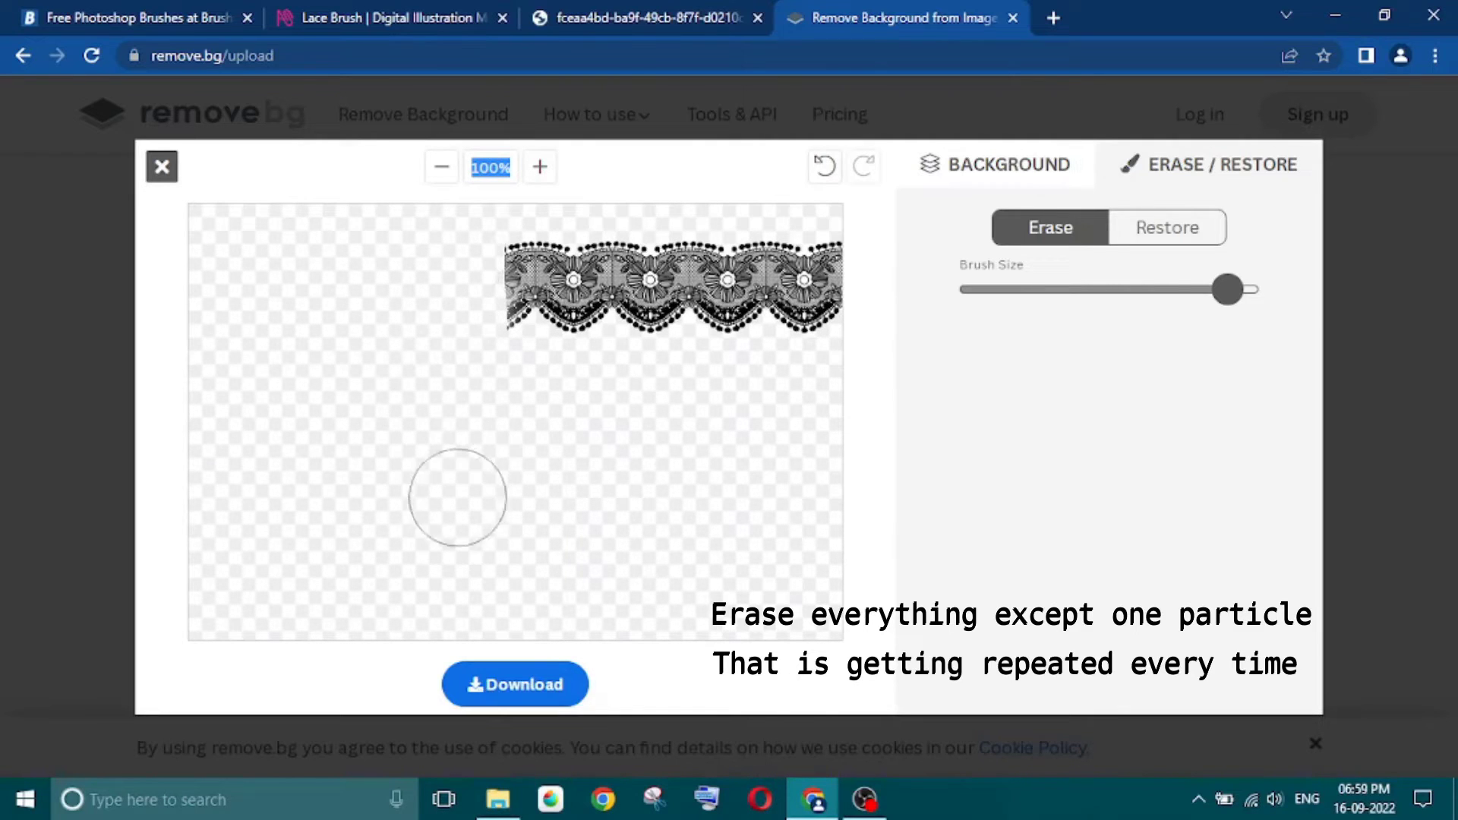
- Reduce the Erase brush to about half its size range and erase the lace strip on both sides of one repeating motif
{"action": "left_click", "coordinate": [1114, 298]}
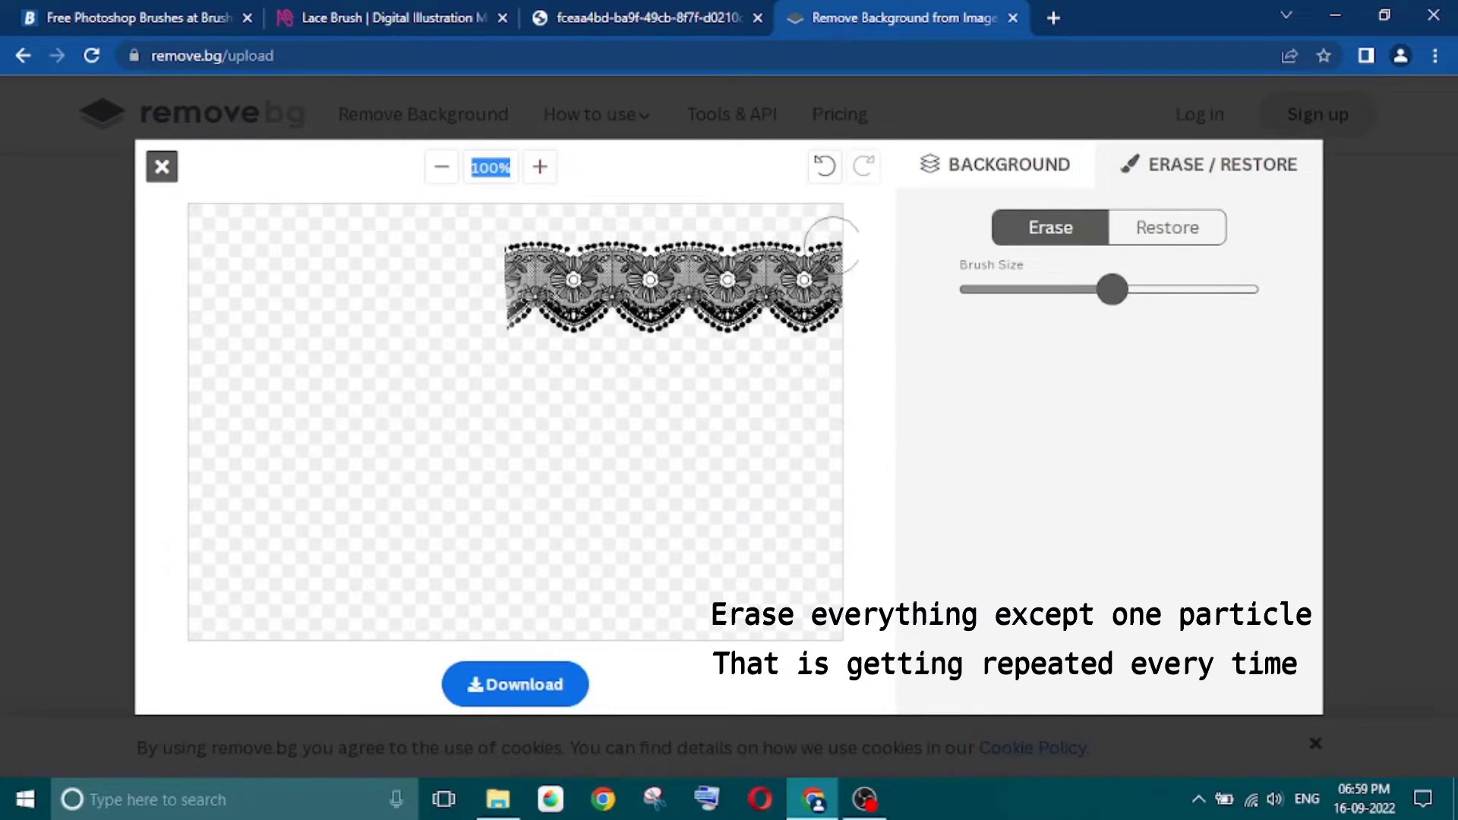
{"action": "left_click_drag", "start_coordinate": [835, 246], "coordinate": [836, 357]}
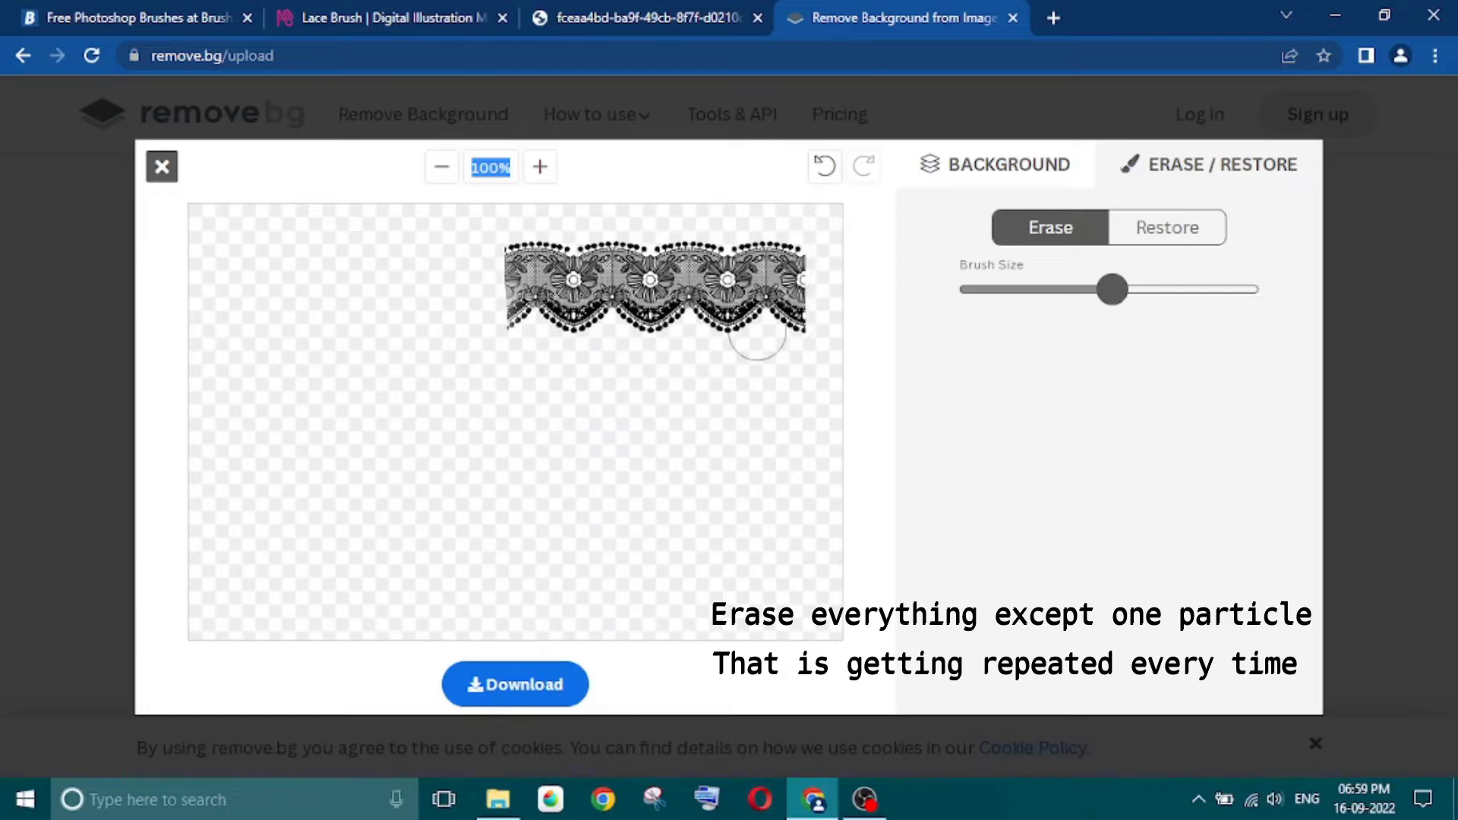
{"action": "mouse_move", "coordinate": [495, 251]}
{"action": "left_mouse_down"}
{"action": "mouse_move", "coordinate": [512, 322]}
{"action": "mouse_move", "coordinate": [544, 329]}
{"action": "mouse_move", "coordinate": [561, 226]}
{"action": "mouse_move", "coordinate": [572, 336]}
{"action": "mouse_move", "coordinate": [599, 269]}
{"action": "mouse_move", "coordinate": [621, 355]}
{"action": "mouse_move", "coordinate": [647, 250]}
{"action": "mouse_move", "coordinate": [652, 363]}
{"action": "left_mouse_up"}
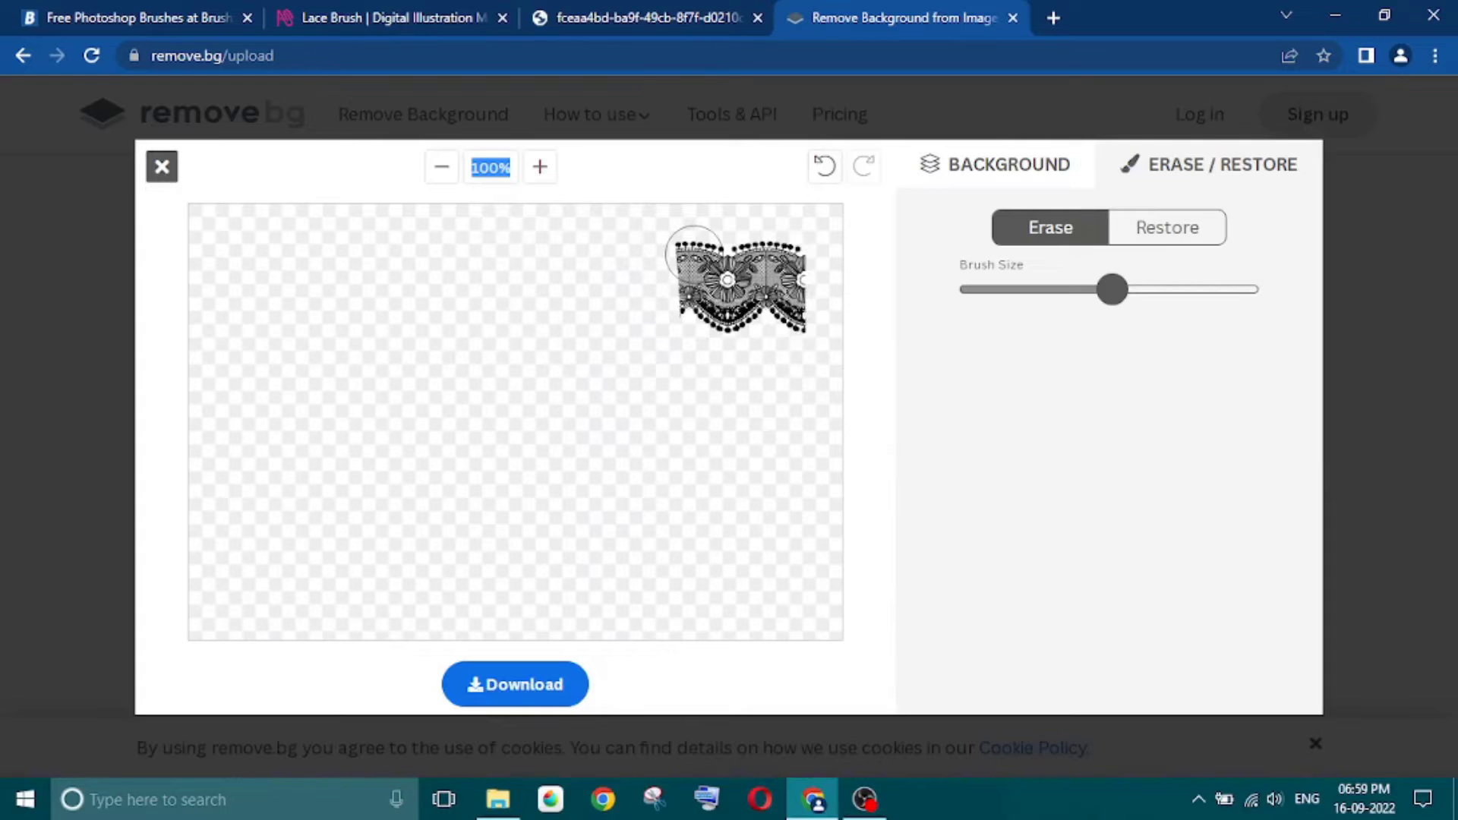
{"action": "left_click_drag", "start_coordinate": [693, 248], "coordinate": [693, 352]}
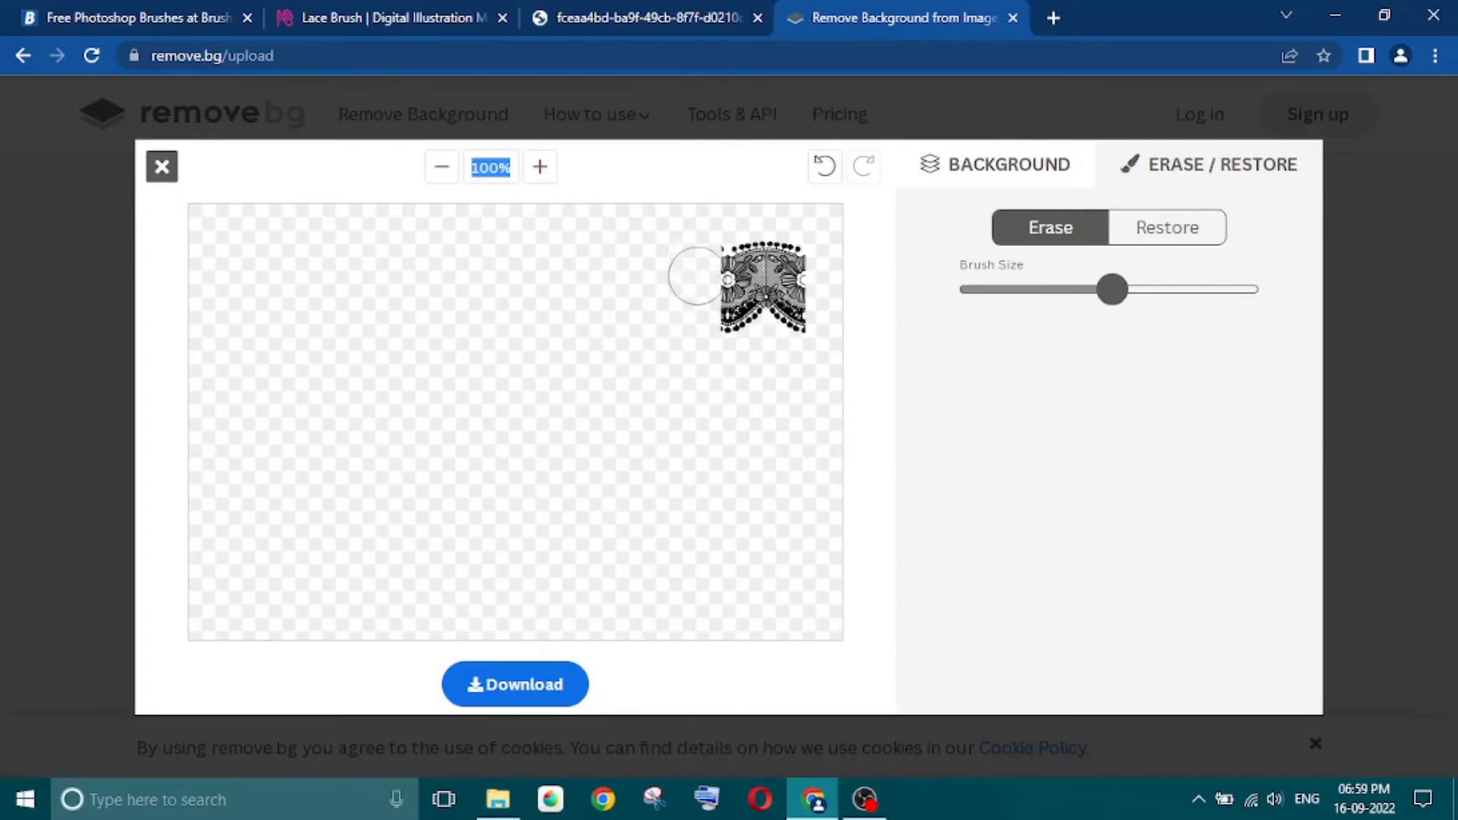
{"action": "mouse_move", "coordinate": [696, 276]}
{"action": "left_mouse_down"}
{"action": "mouse_move", "coordinate": [696, 238]}
{"action": "mouse_move", "coordinate": [697, 325]}
{"action": "mouse_move", "coordinate": [692, 249]}
{"action": "left_mouse_up"}
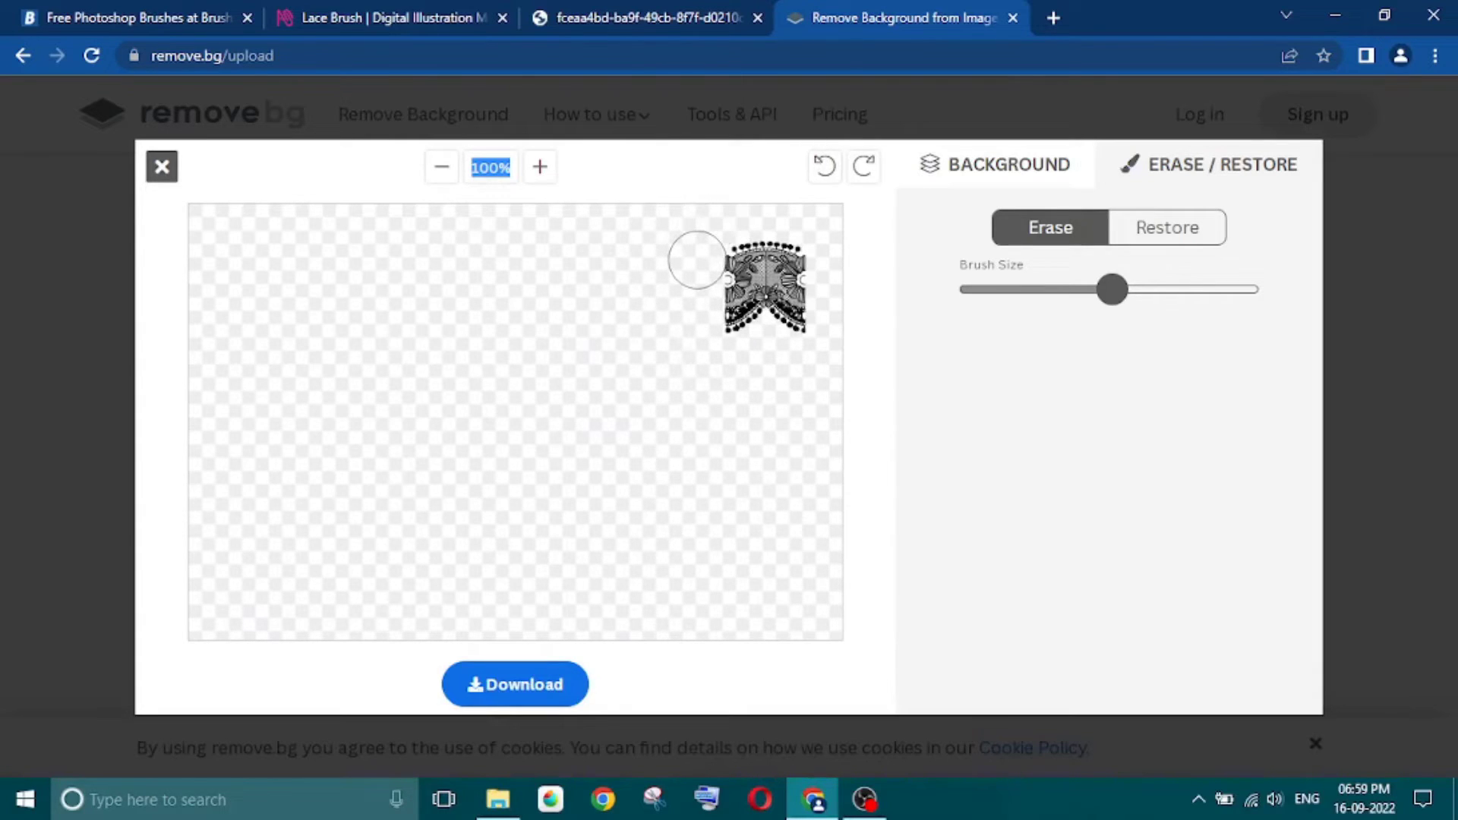
{"action": "left_click_drag", "start_coordinate": [693, 329], "coordinate": [711, 319]}
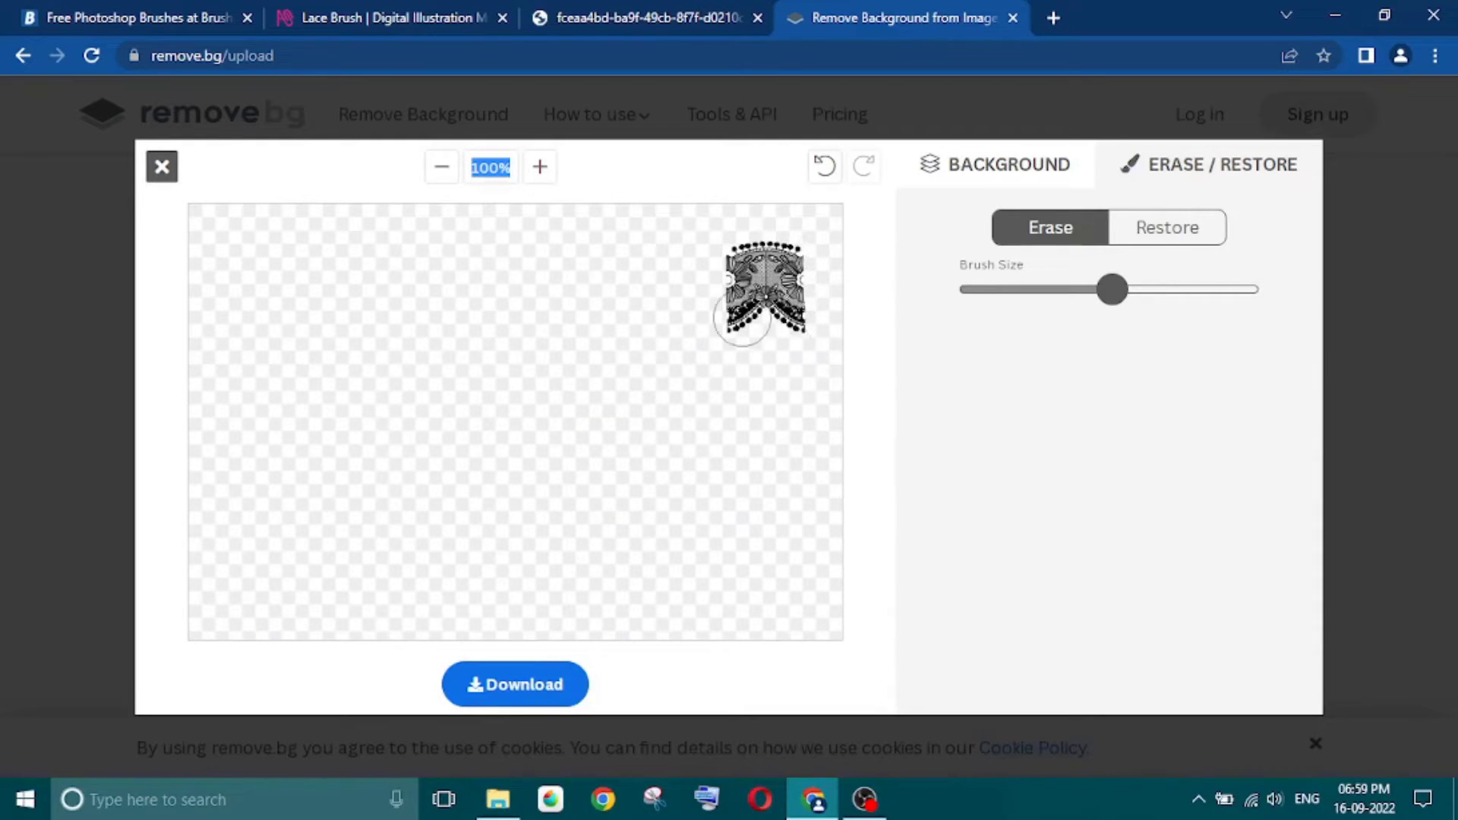
- Download the isolated lace motif as a PNG image and dismiss the download dialog
{"action": "left_click", "coordinate": [536, 682]}
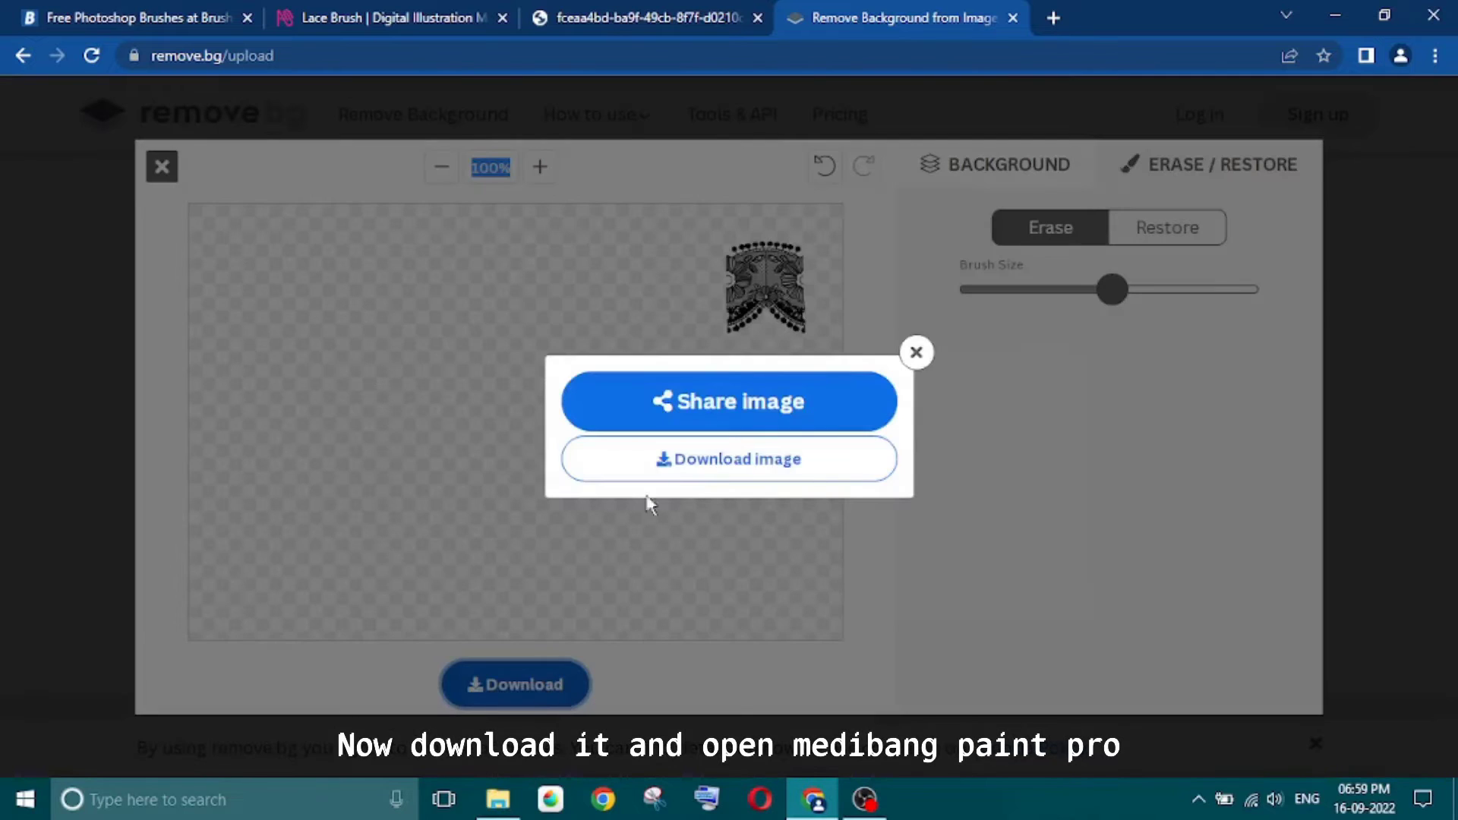
{"action": "left_click", "coordinate": [712, 472]}
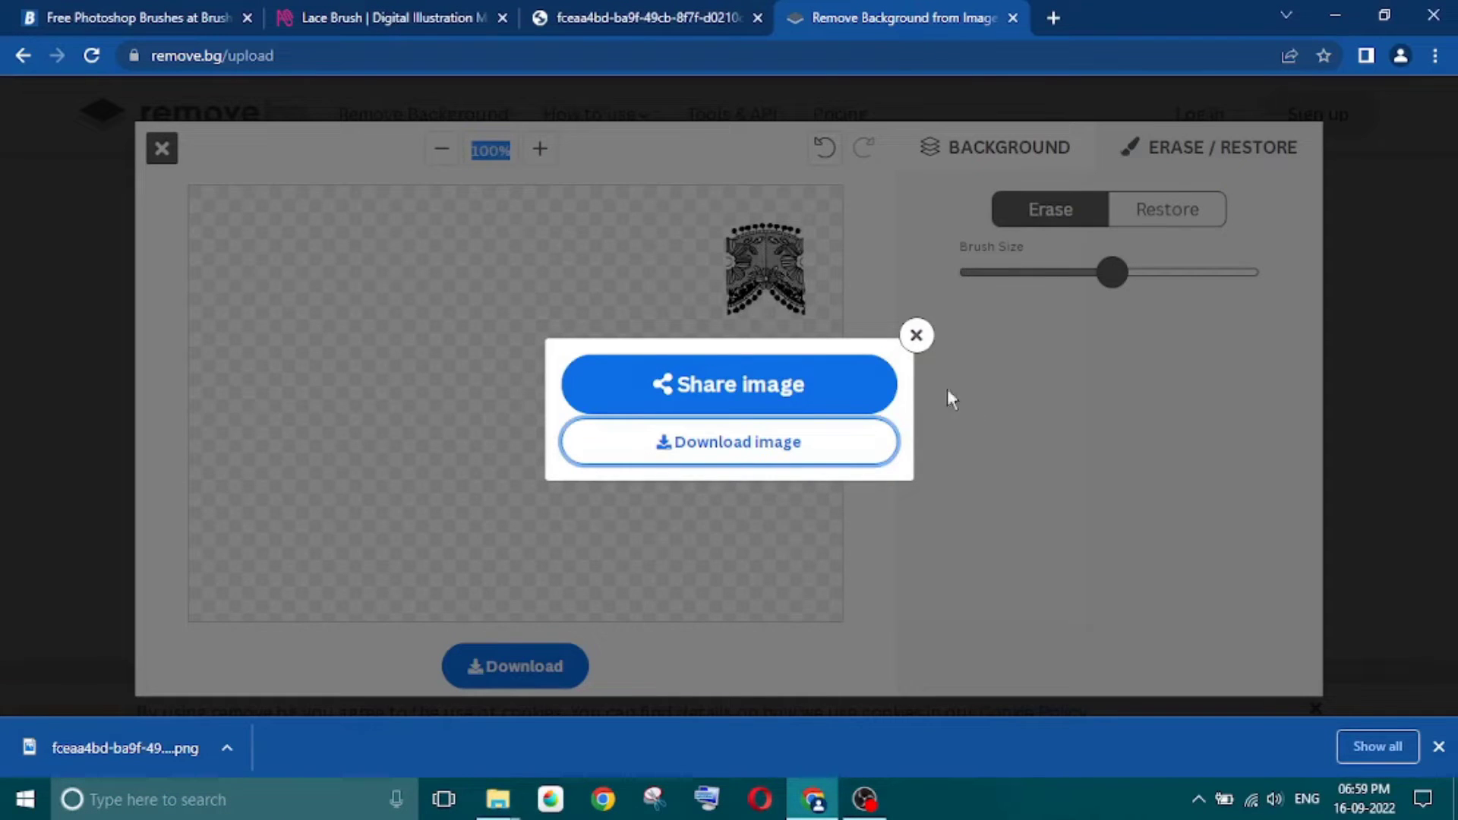
{"action": "left_click", "coordinate": [916, 335]}
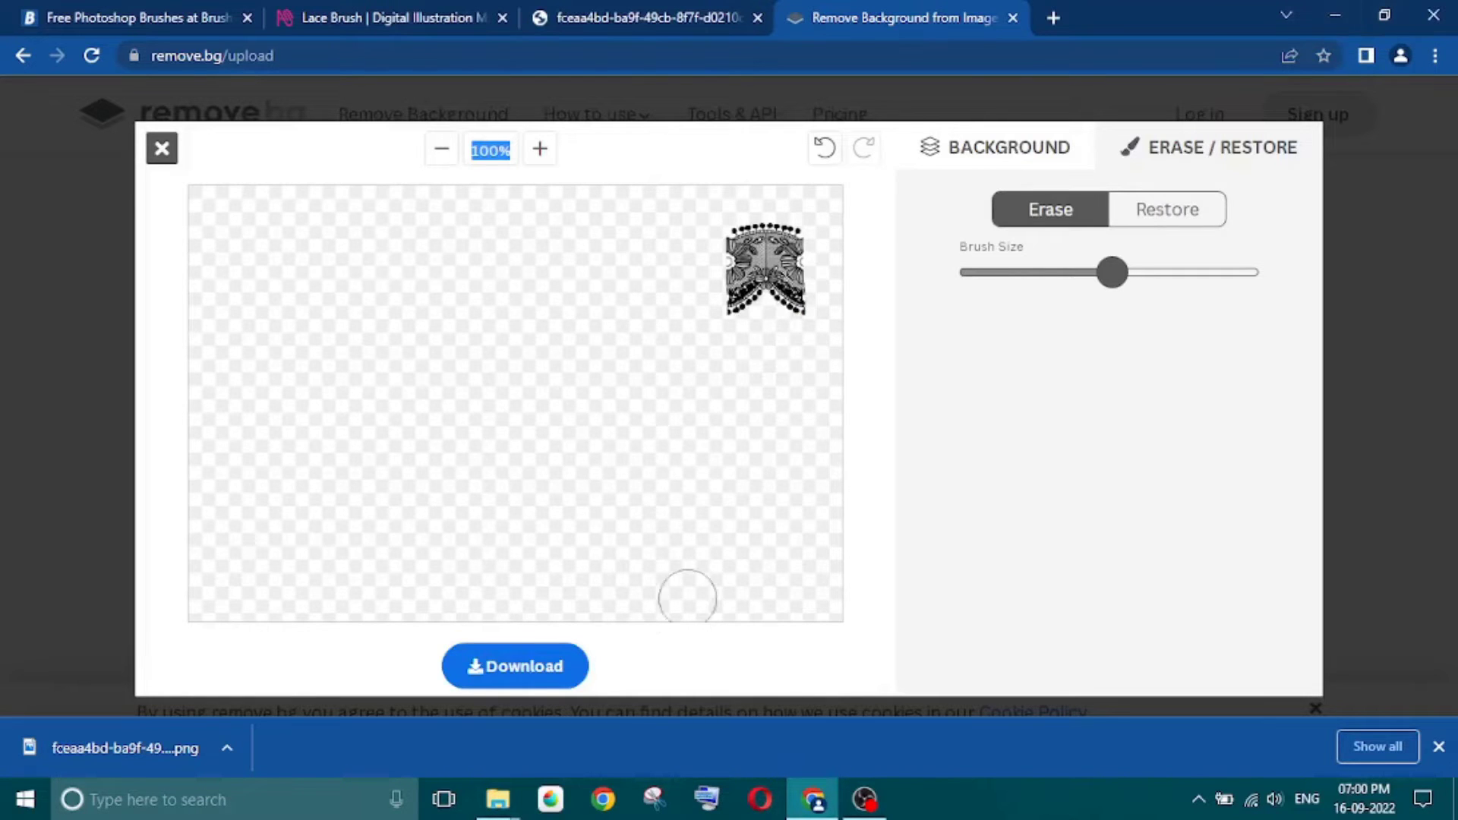
- Switch to MediBang Paint Pro and close the Medibang Cloud Service window
{"action": "left_click", "coordinate": [547, 801]}
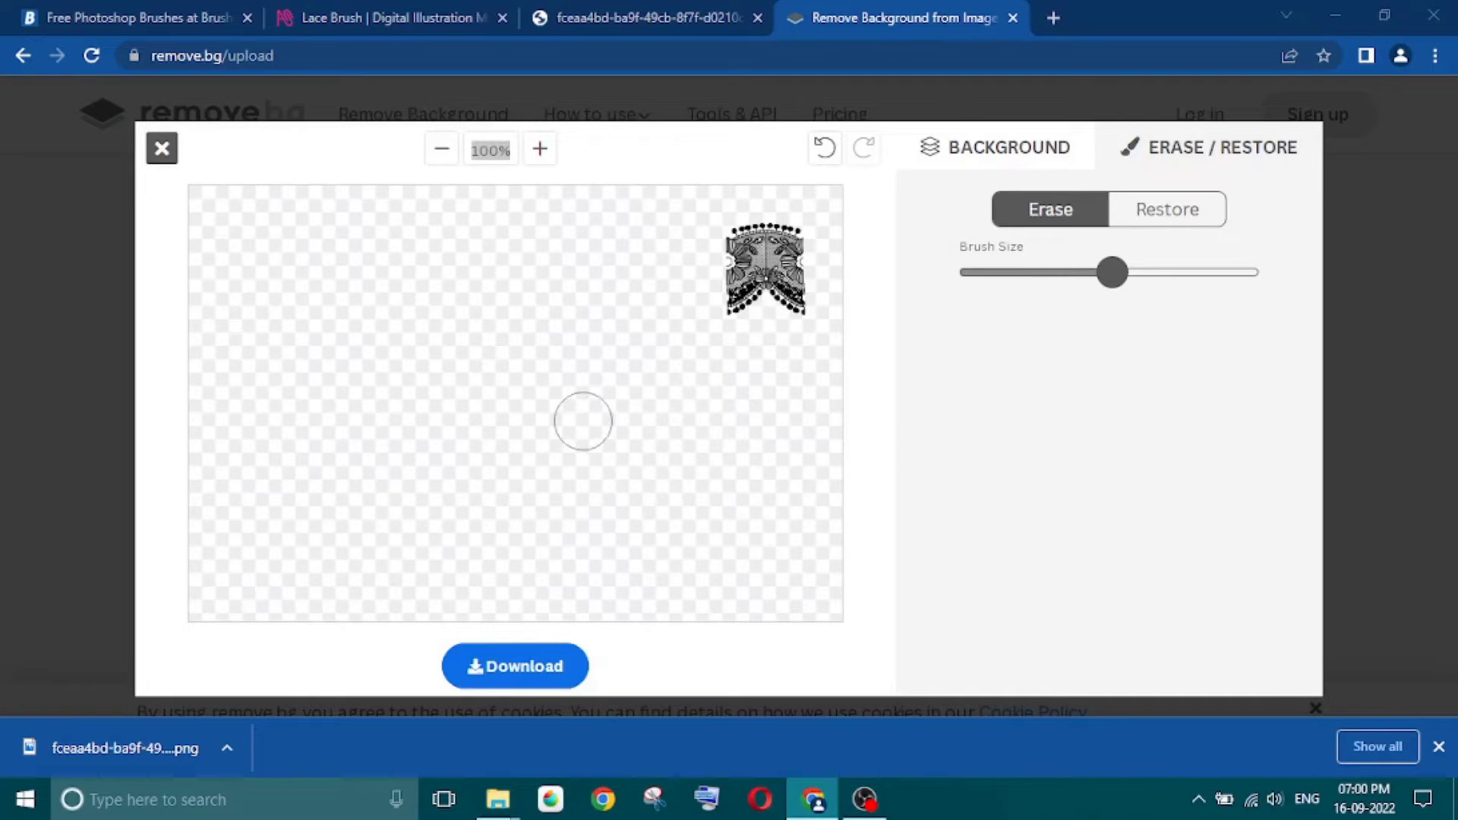
{"action": "left_click", "coordinate": [548, 799]}
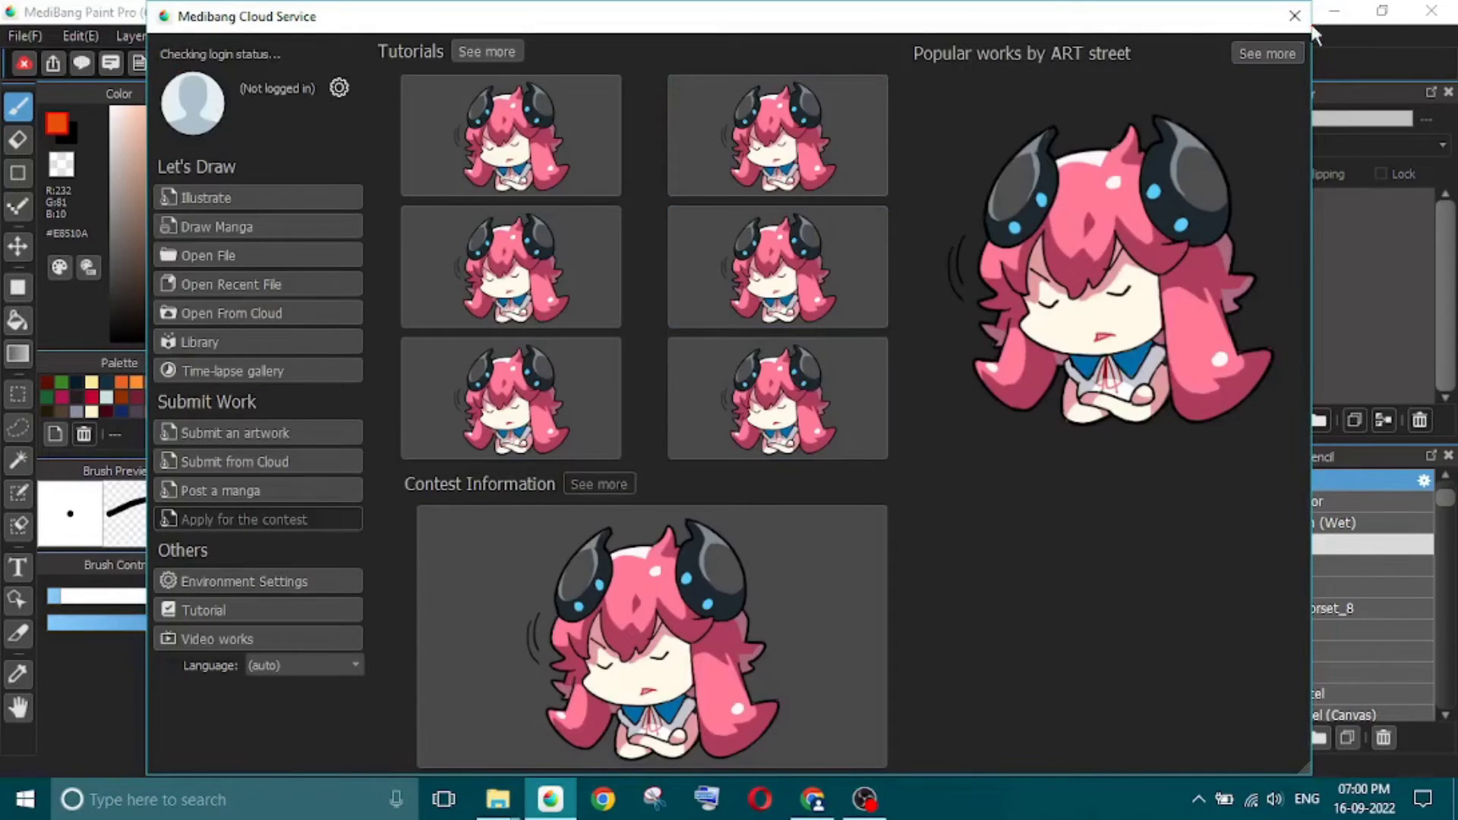
{"action": "left_click", "coordinate": [1294, 16]}
- Create a new transparent canvas 500 pixels wide and 500 pixels high
{"action": "left_click", "coordinate": [24, 35]}
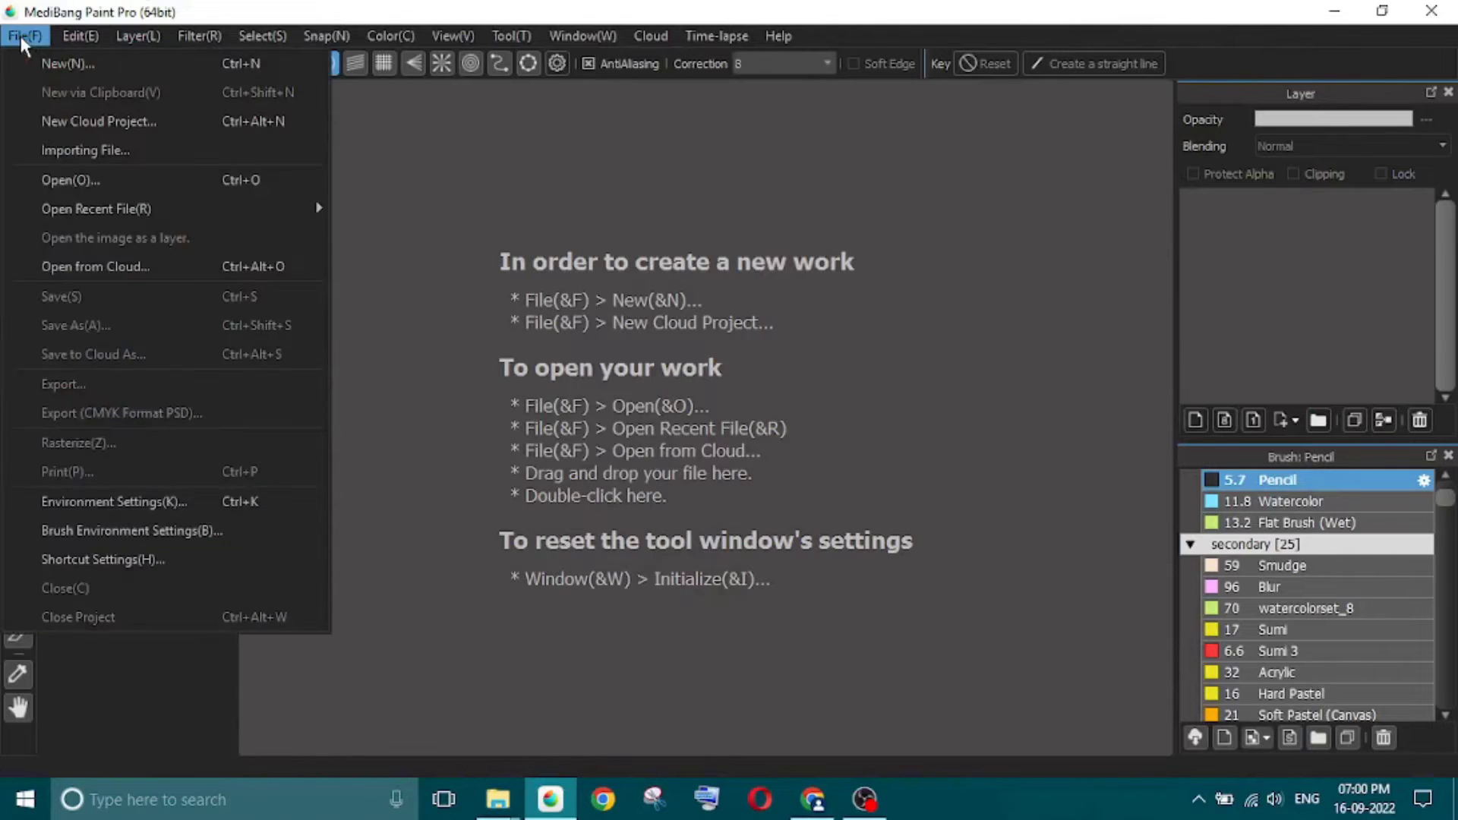
{"action": "left_click", "coordinate": [67, 63]}
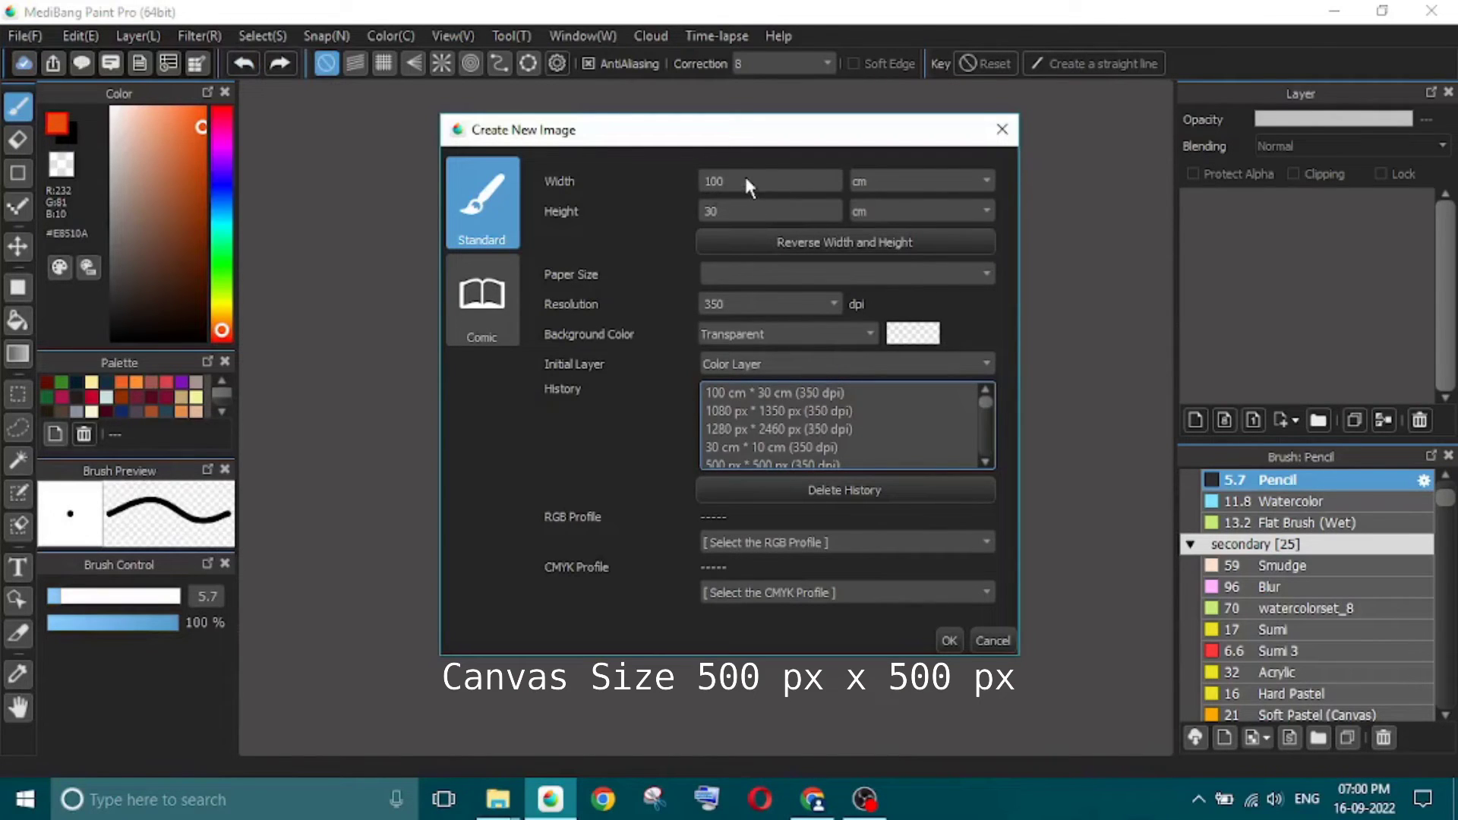
{"action": "left_click", "coordinate": [986, 180]}
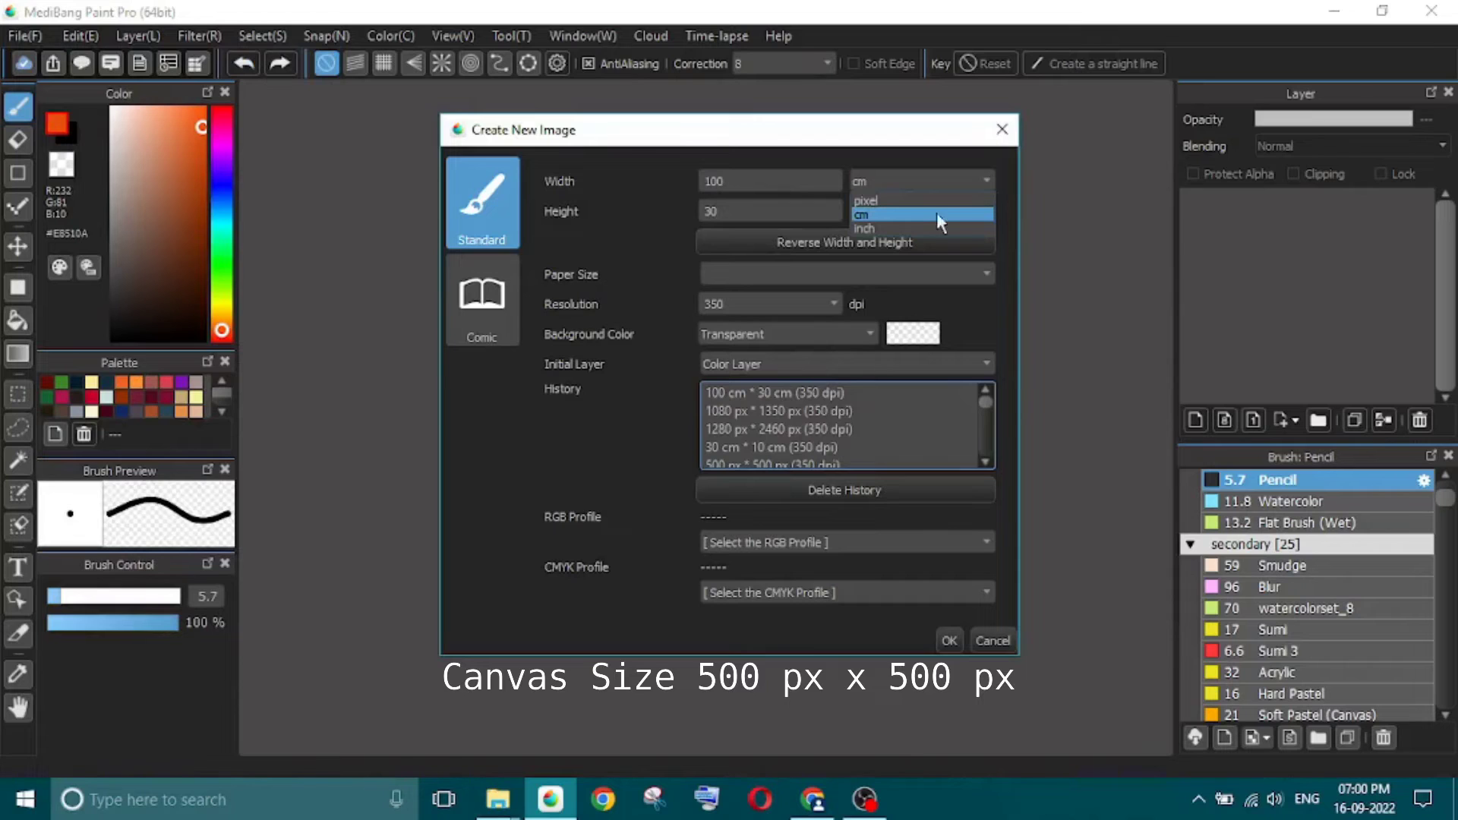
{"action": "left_click", "coordinate": [874, 199]}
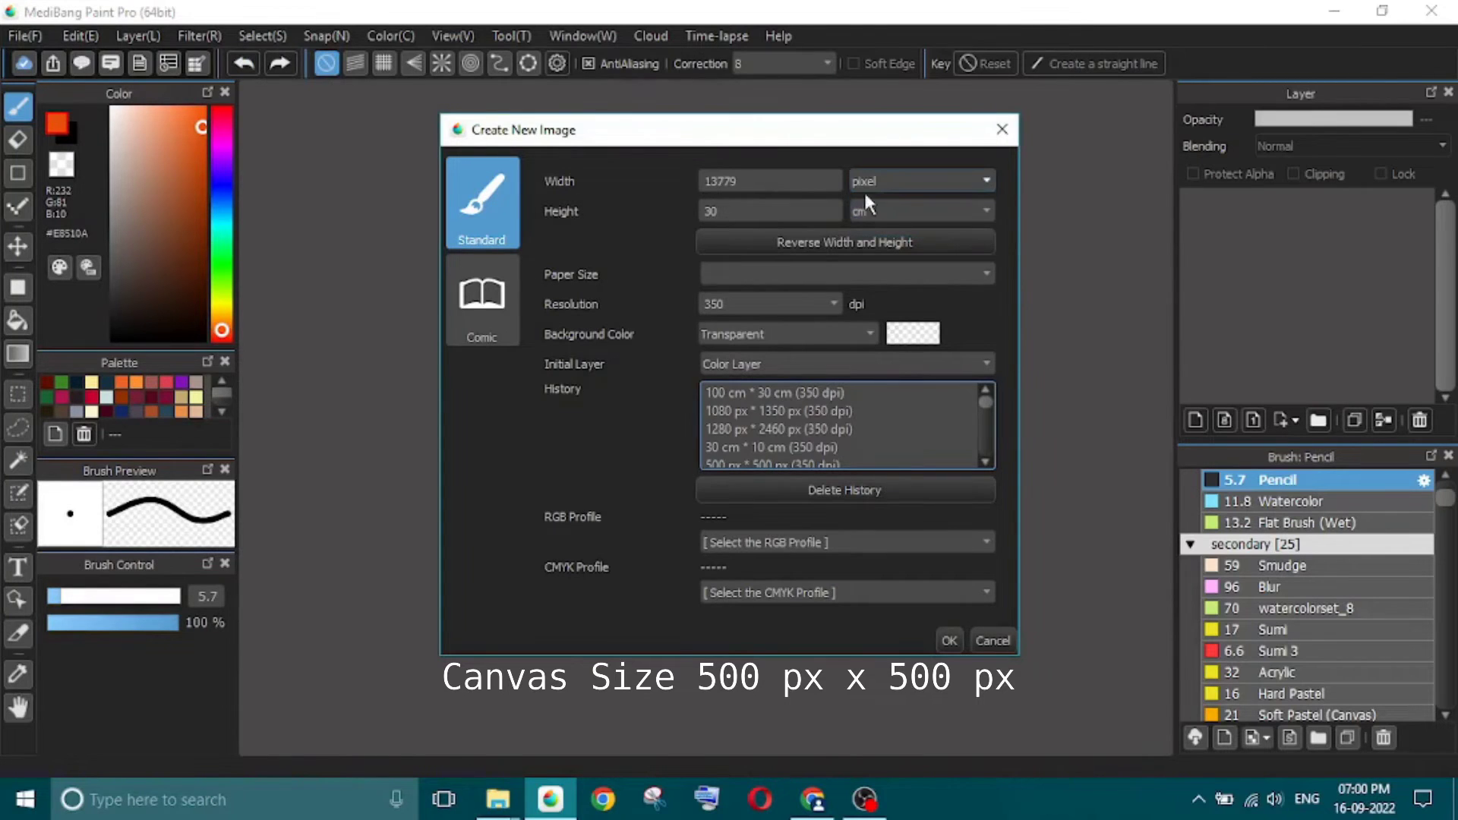
{"action": "left_click", "coordinate": [879, 212]}
{"action": "left_click", "coordinate": [872, 228]}
{"action": "left_click", "coordinate": [747, 181]}
{"action": "left_click_drag", "start_coordinate": [720, 181], "coordinate": [674, 175]}
{"action": "type", "text": "500"}
{"action": "left_click", "coordinate": [745, 210]}
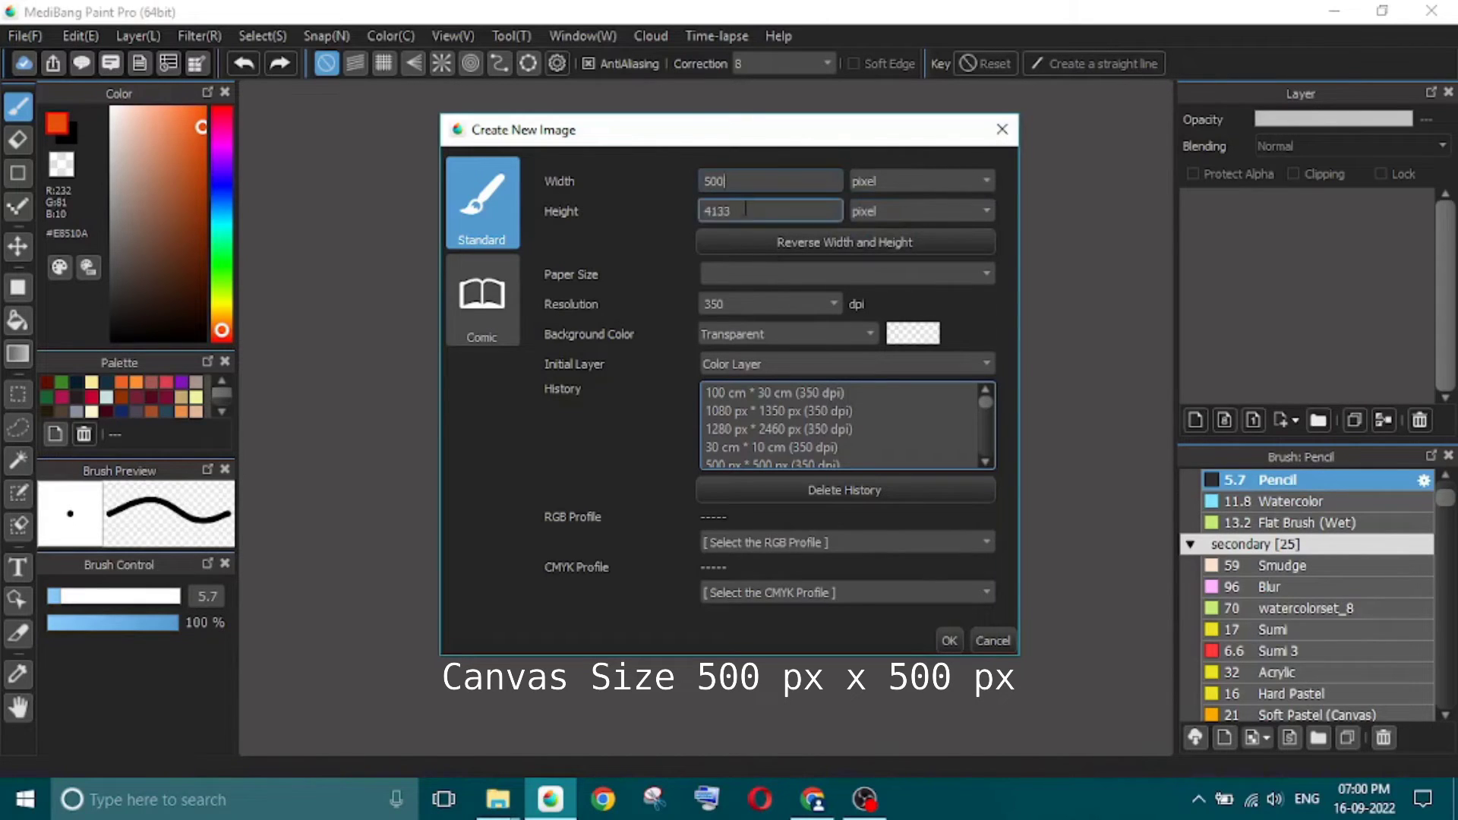
{"action": "key", "text": "BackSpace"}
{"action": "type", "text": "500"}
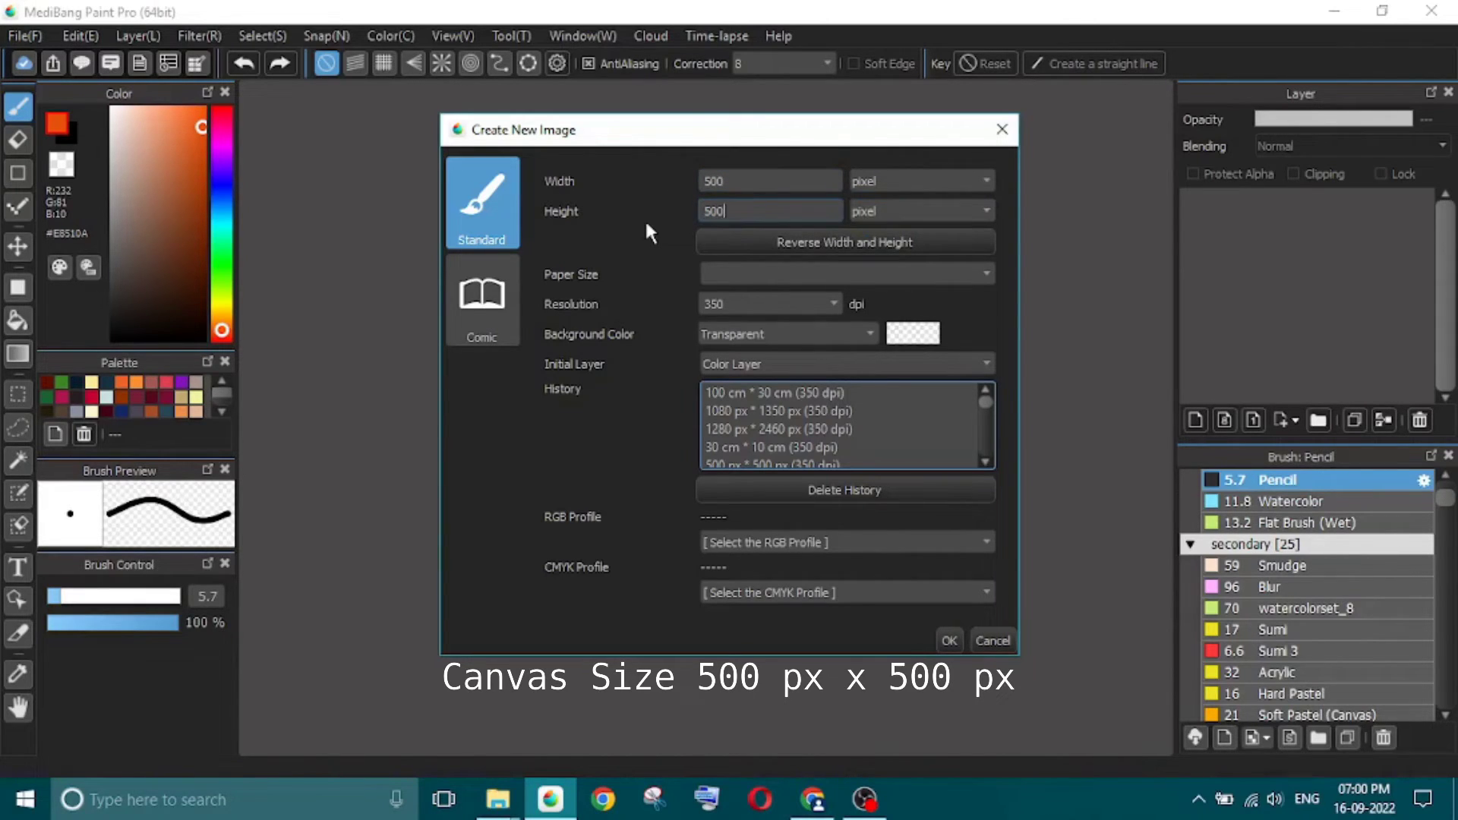
{"action": "left_click", "coordinate": [950, 640]}
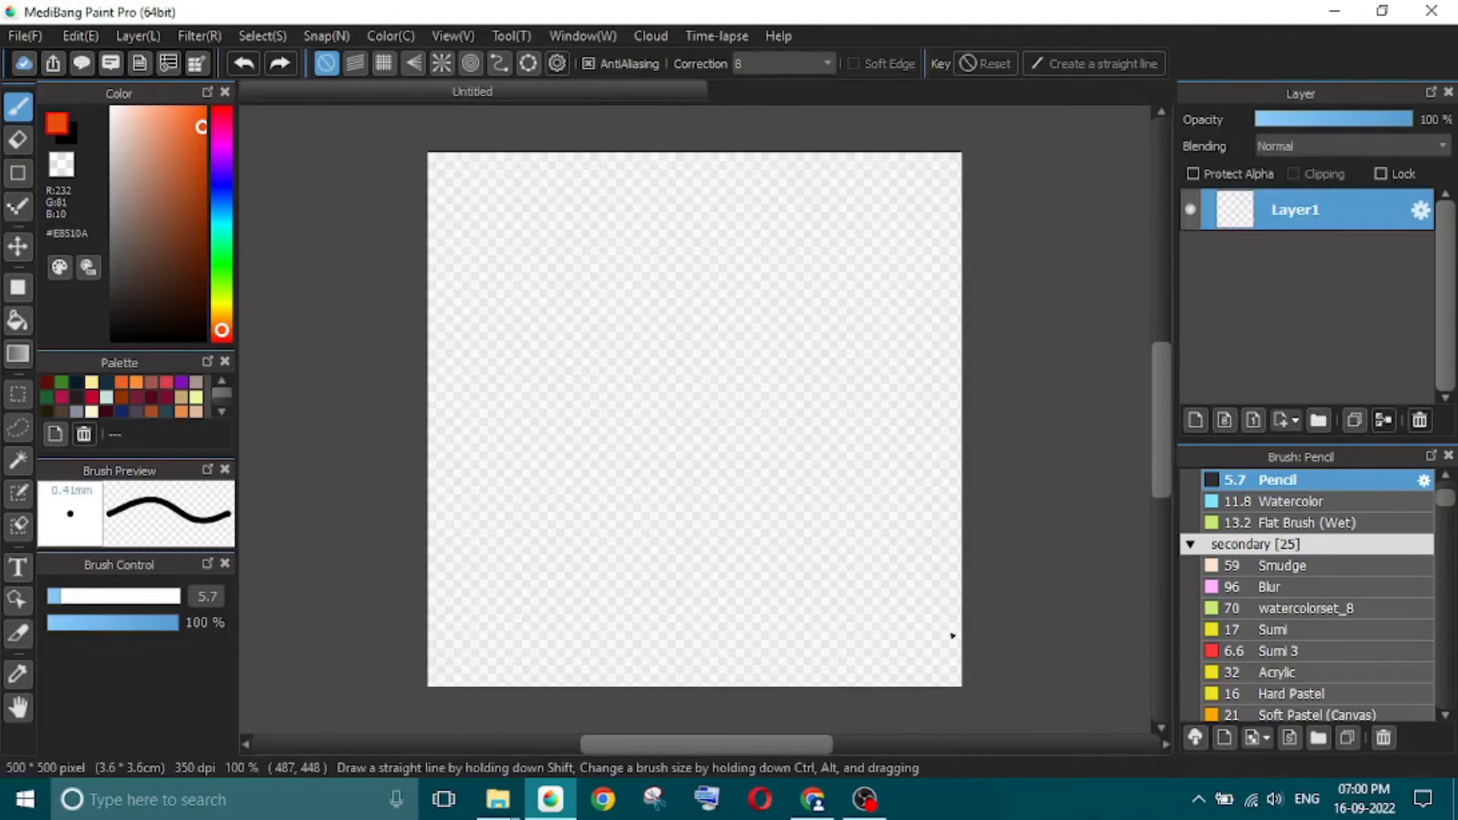
- Open the downloaded lace motif image as a layer and move the motif near the canvas centre
{"action": "left_click", "coordinate": [25, 36]}
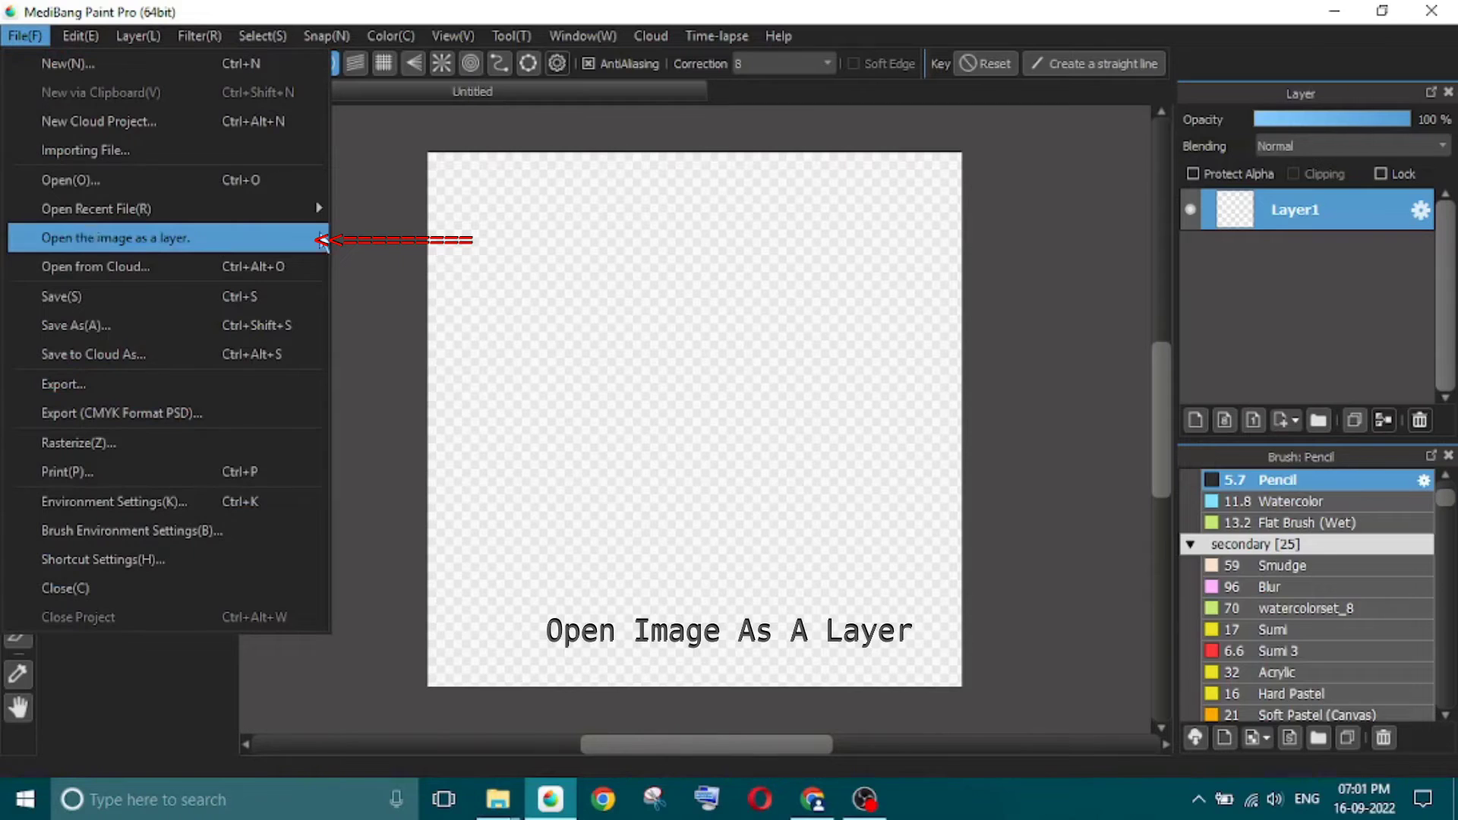
{"action": "left_click", "coordinate": [149, 237]}
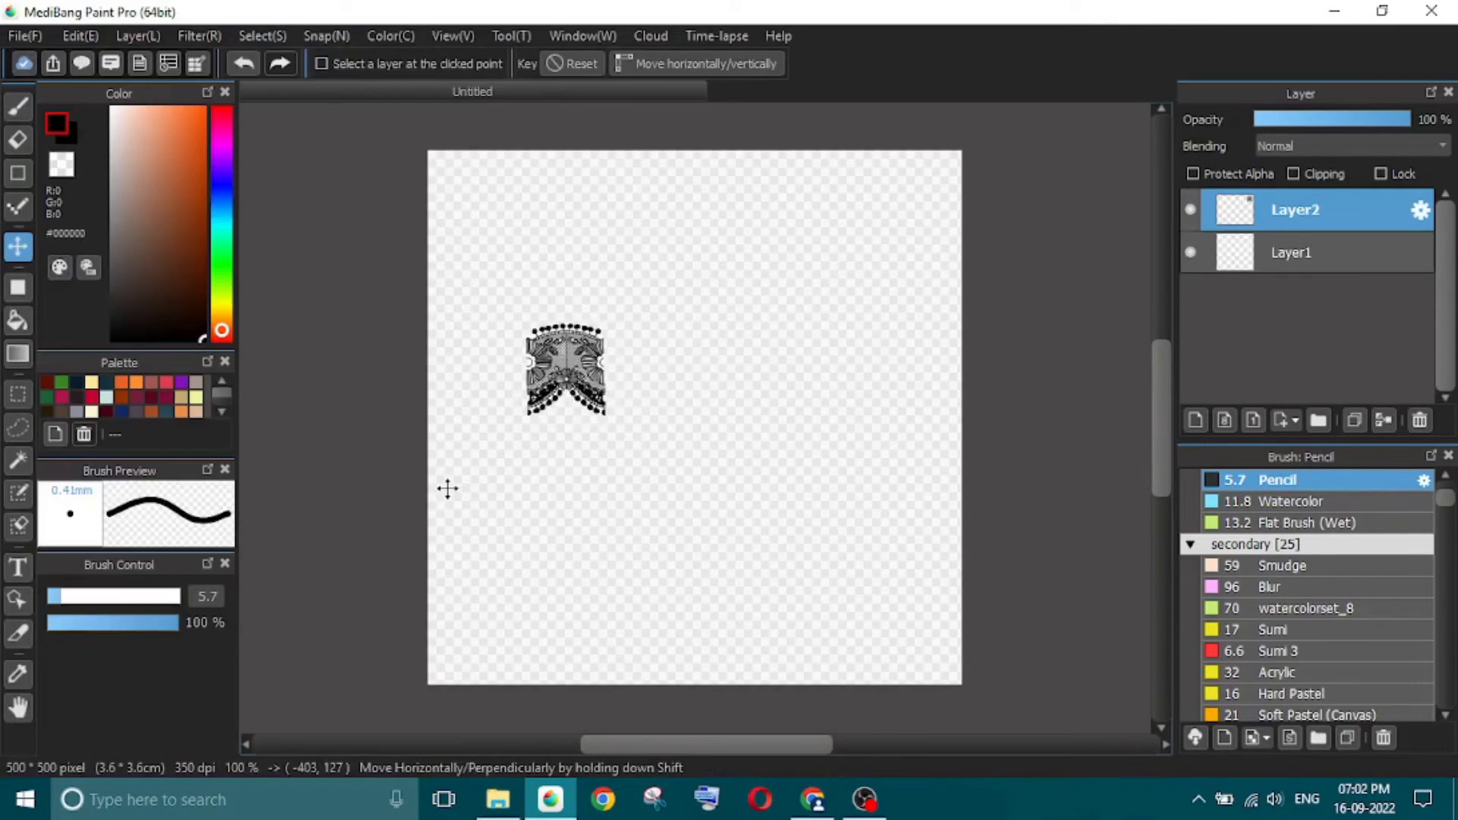
{"action": "left_click_drag", "start_coordinate": [448, 489], "coordinate": [546, 479]}
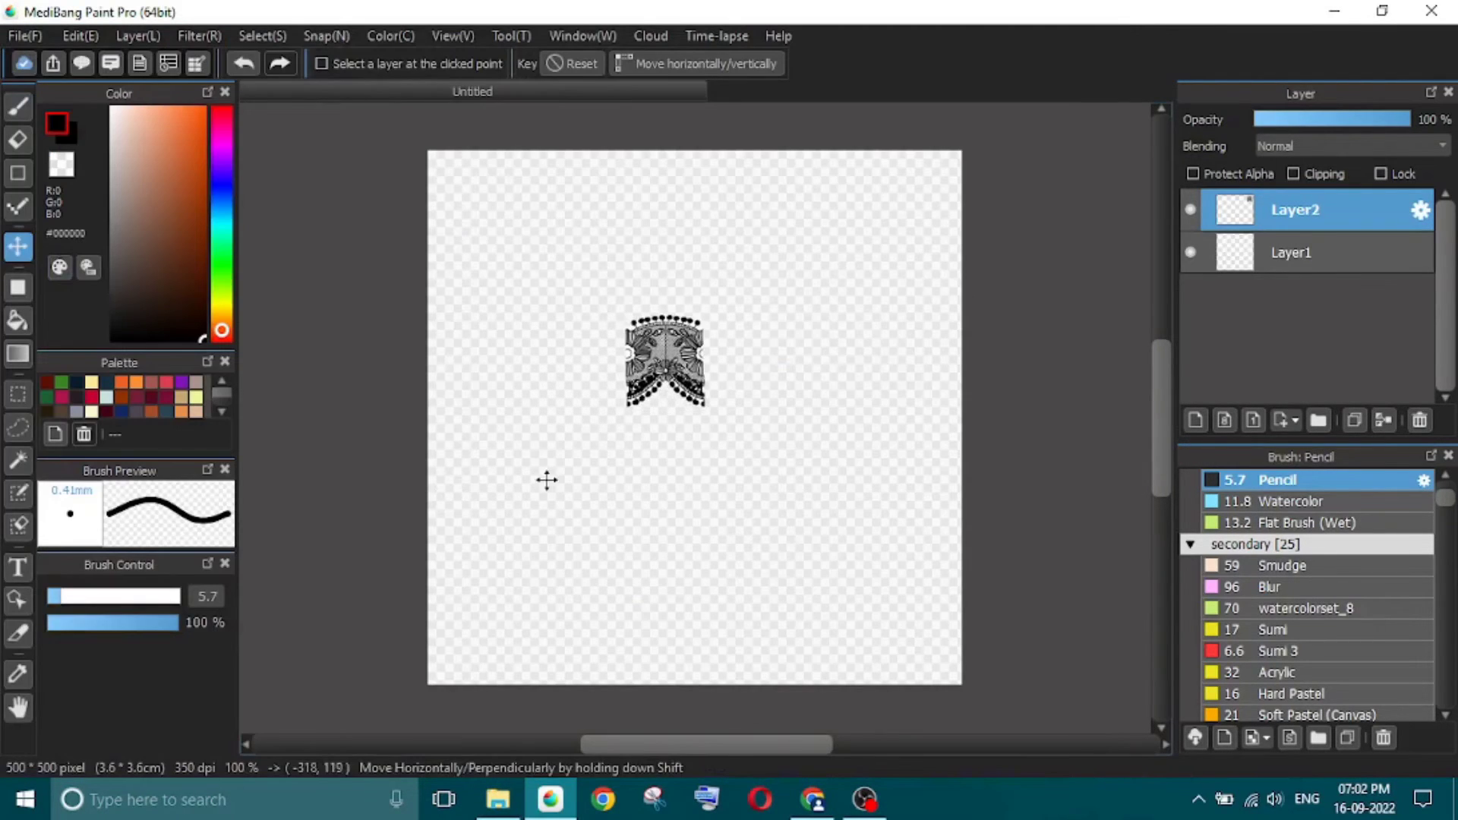
- Transform the lace motif, enlarging and repositioning it until it nearly fills the canvas, and apply the transformation
{"action": "left_click", "coordinate": [18, 107]}
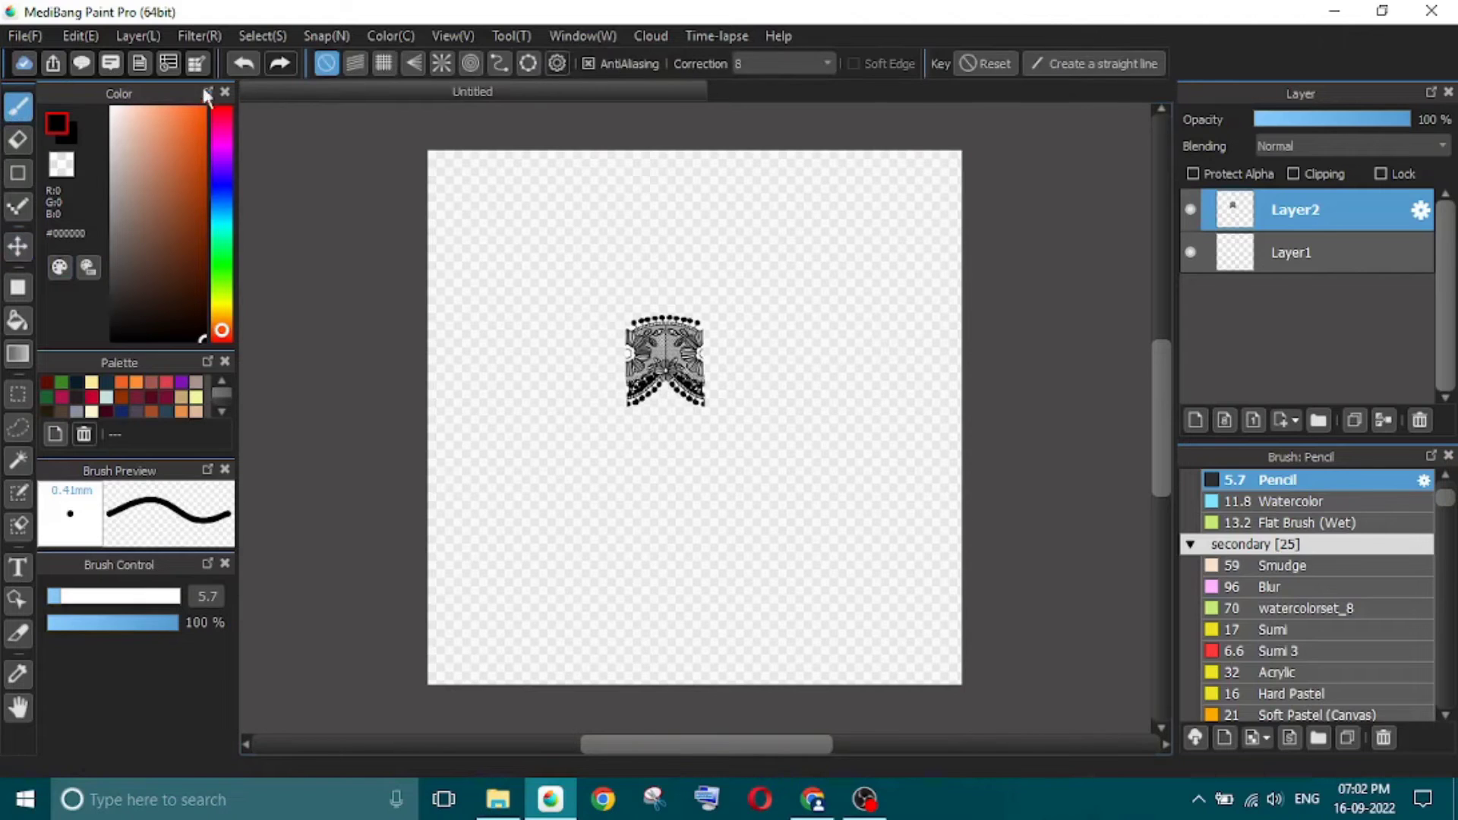
{"action": "left_click", "coordinate": [247, 36]}
{"action": "mouse_move", "coordinate": [217, 43]}
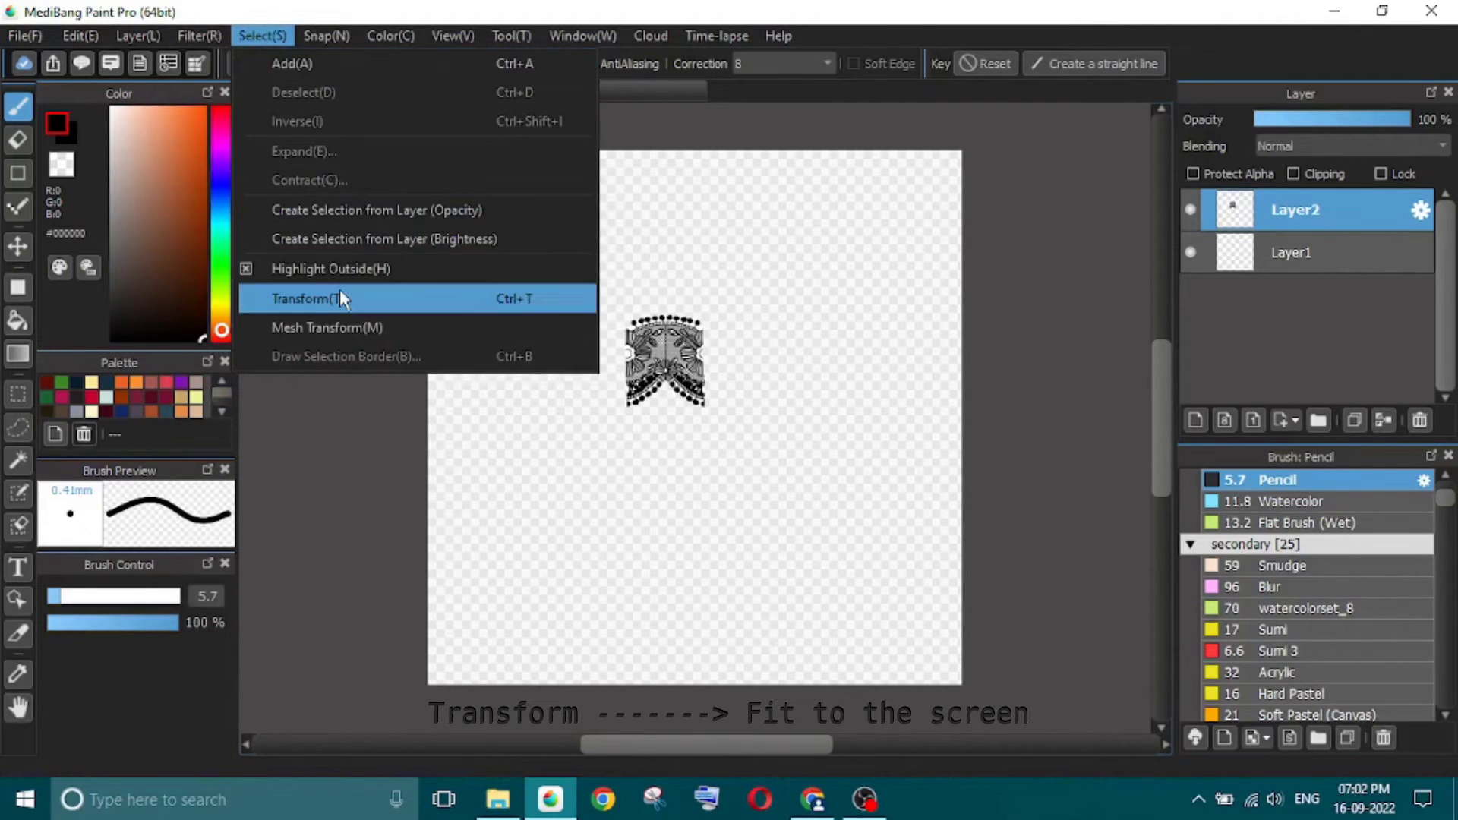
{"action": "left_click", "coordinate": [341, 297]}
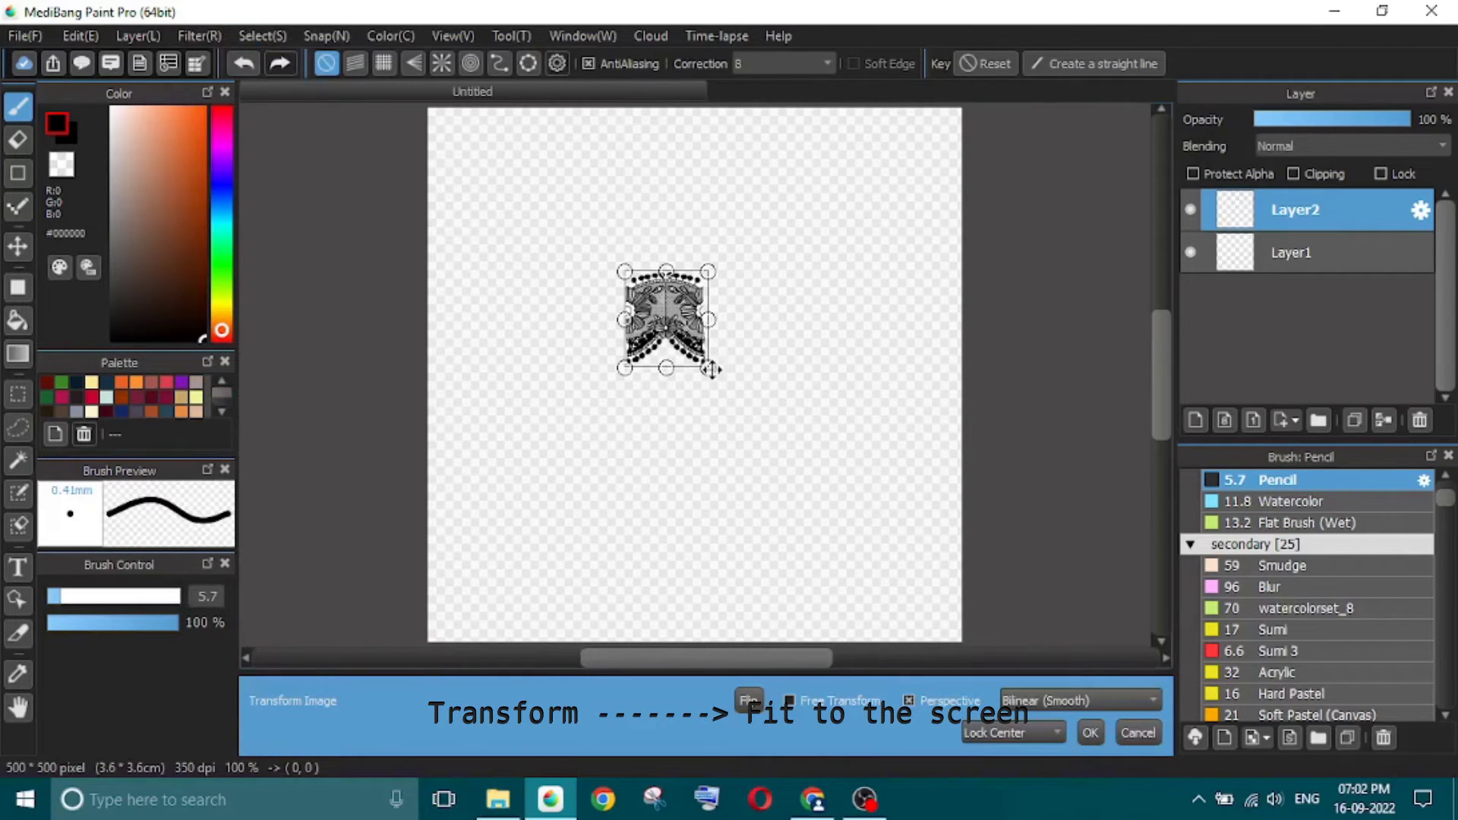
{"action": "left_click_drag", "start_coordinate": [712, 370], "coordinate": [875, 543]}
{"action": "left_click_drag", "start_coordinate": [682, 296], "coordinate": [712, 318]}
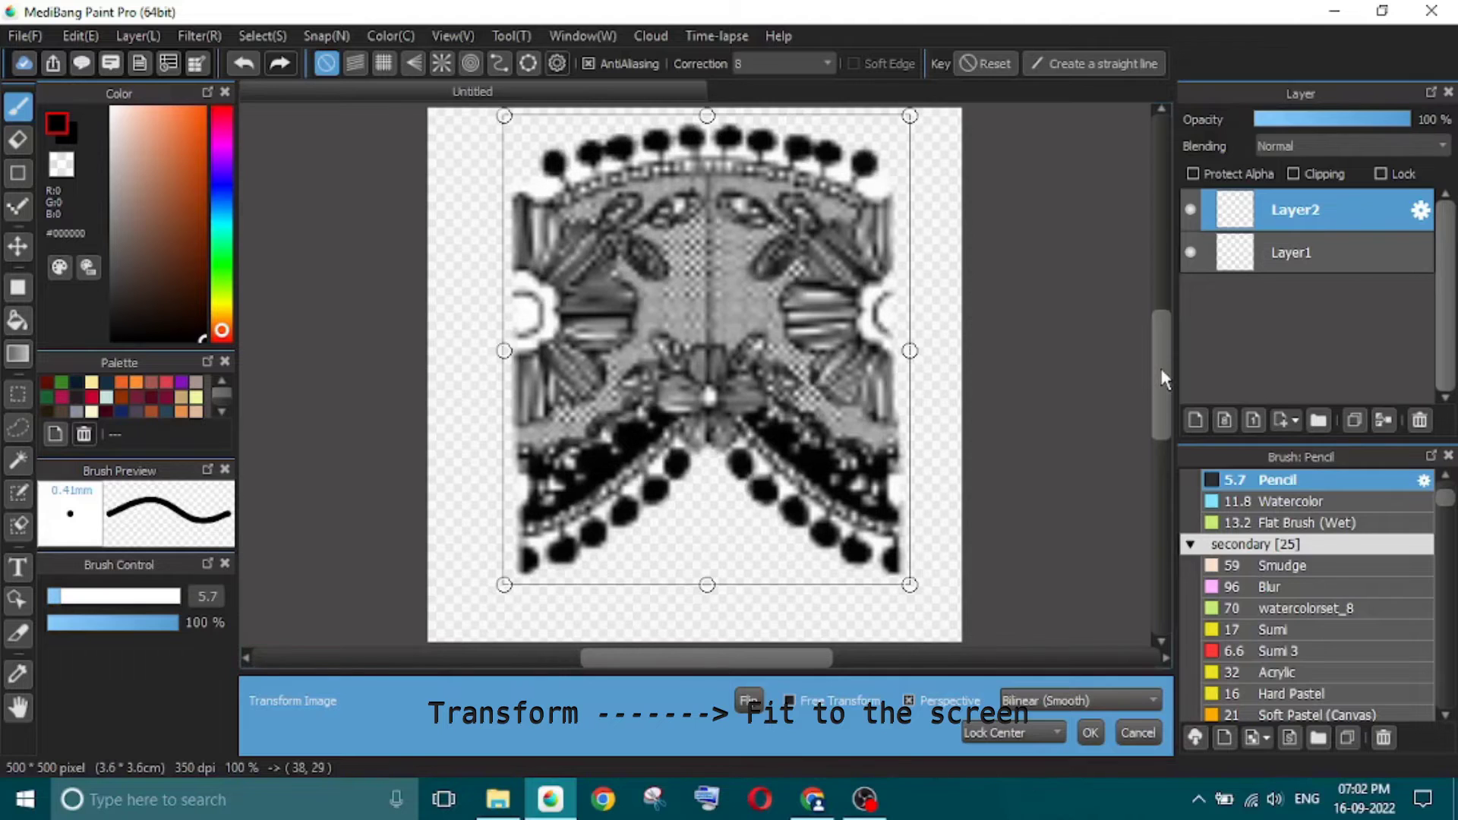
{"action": "left_click_drag", "start_coordinate": [1164, 377], "coordinate": [1161, 368]}
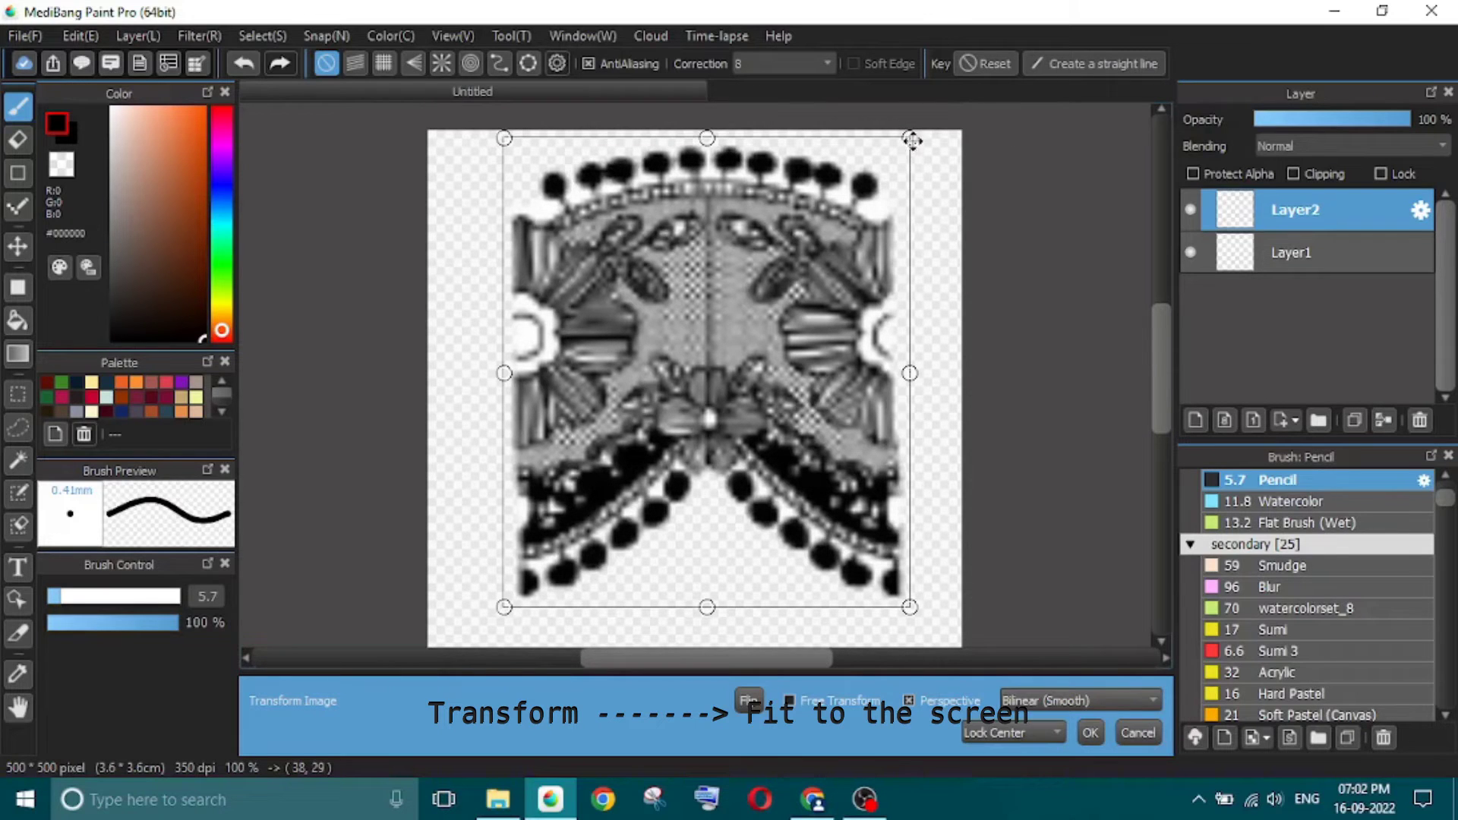
{"action": "left_click_drag", "start_coordinate": [911, 140], "coordinate": [937, 136]}
{"action": "left_click_drag", "start_coordinate": [731, 379], "coordinate": [728, 396]}
{"action": "left_click_drag", "start_coordinate": [920, 636], "coordinate": [933, 648]}
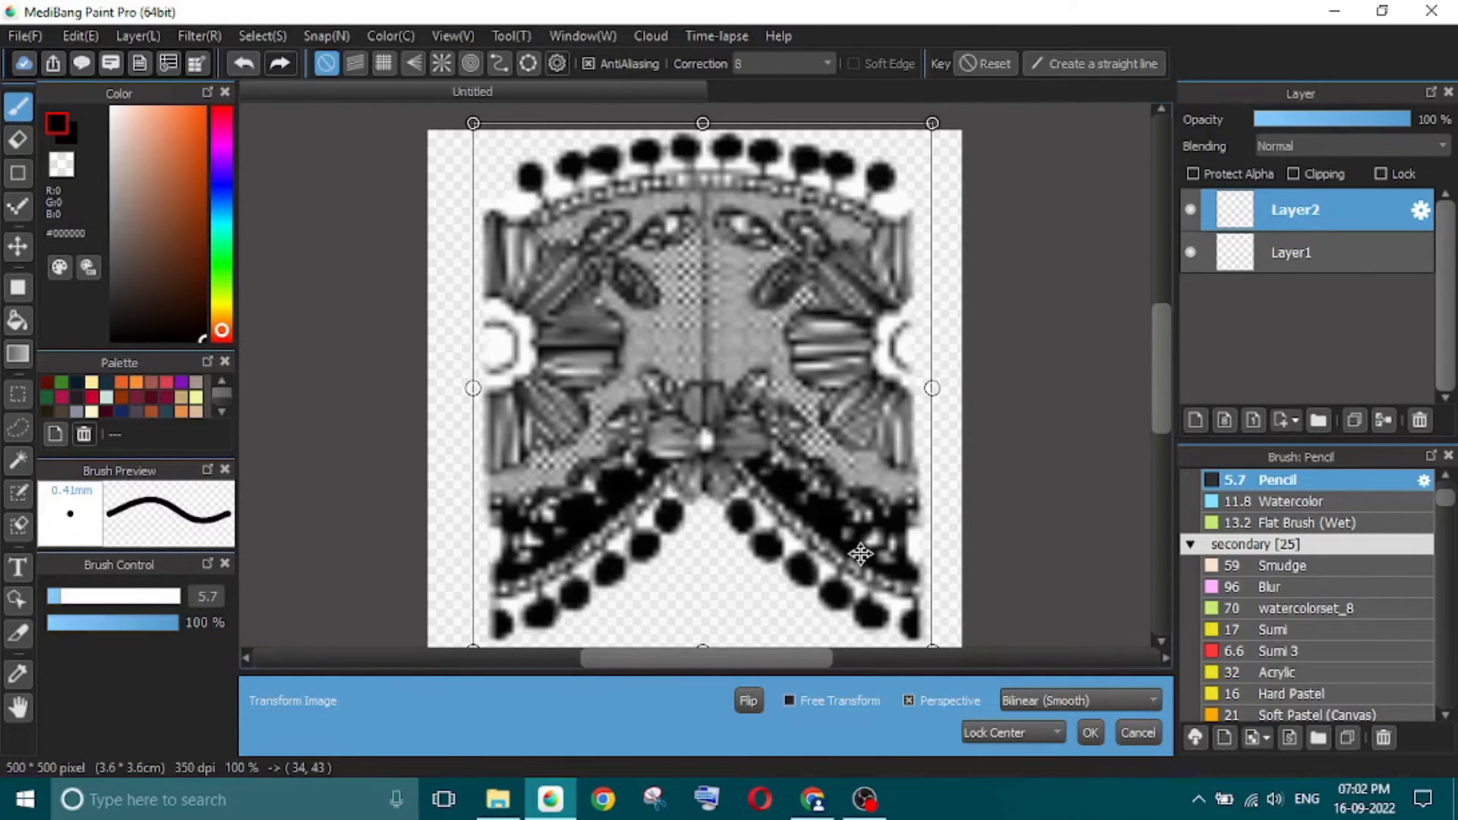
{"action": "left_click_drag", "start_coordinate": [860, 555], "coordinate": [861, 556]}
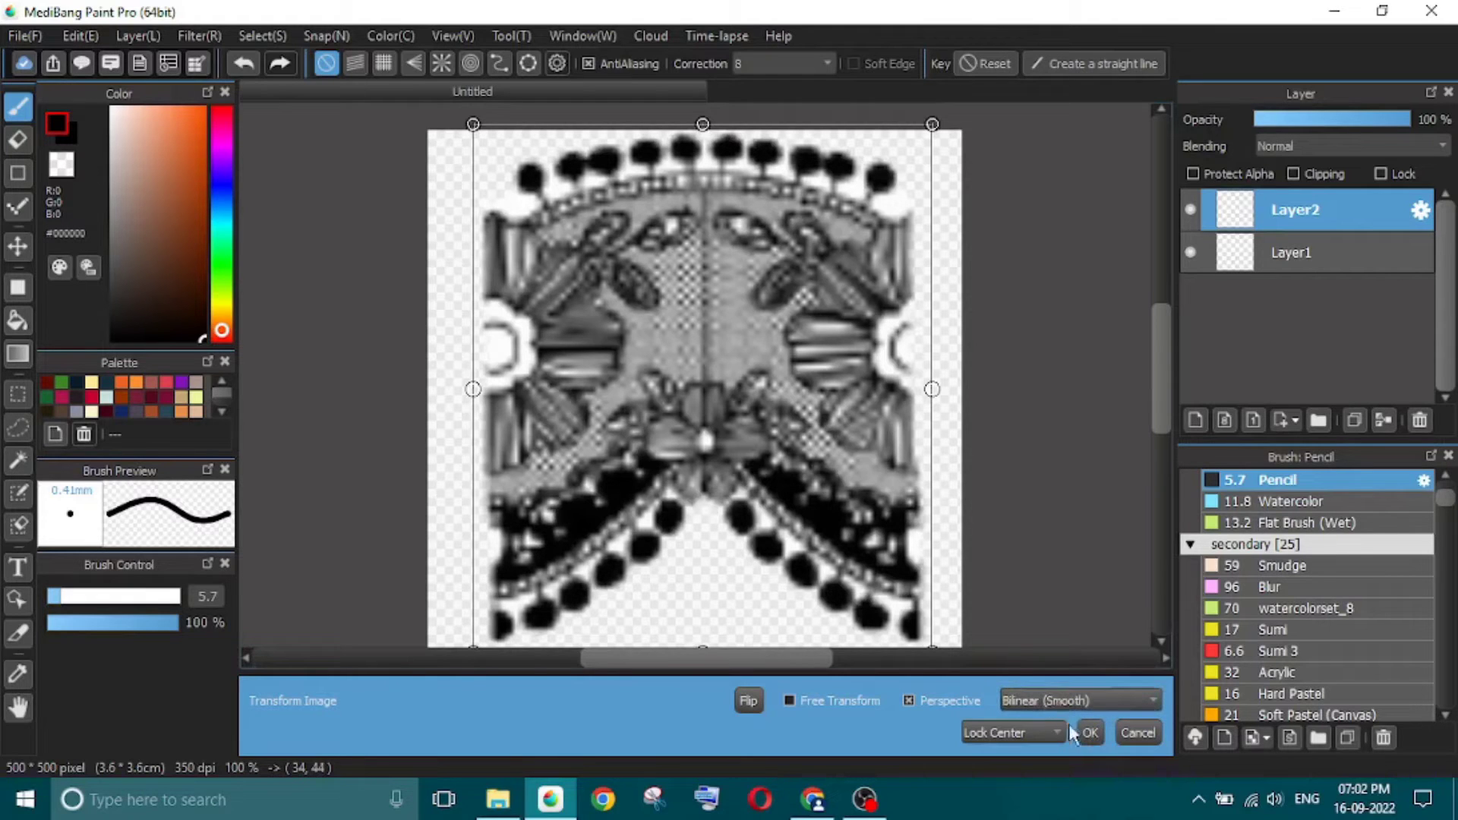
{"action": "left_click", "coordinate": [1089, 732]}
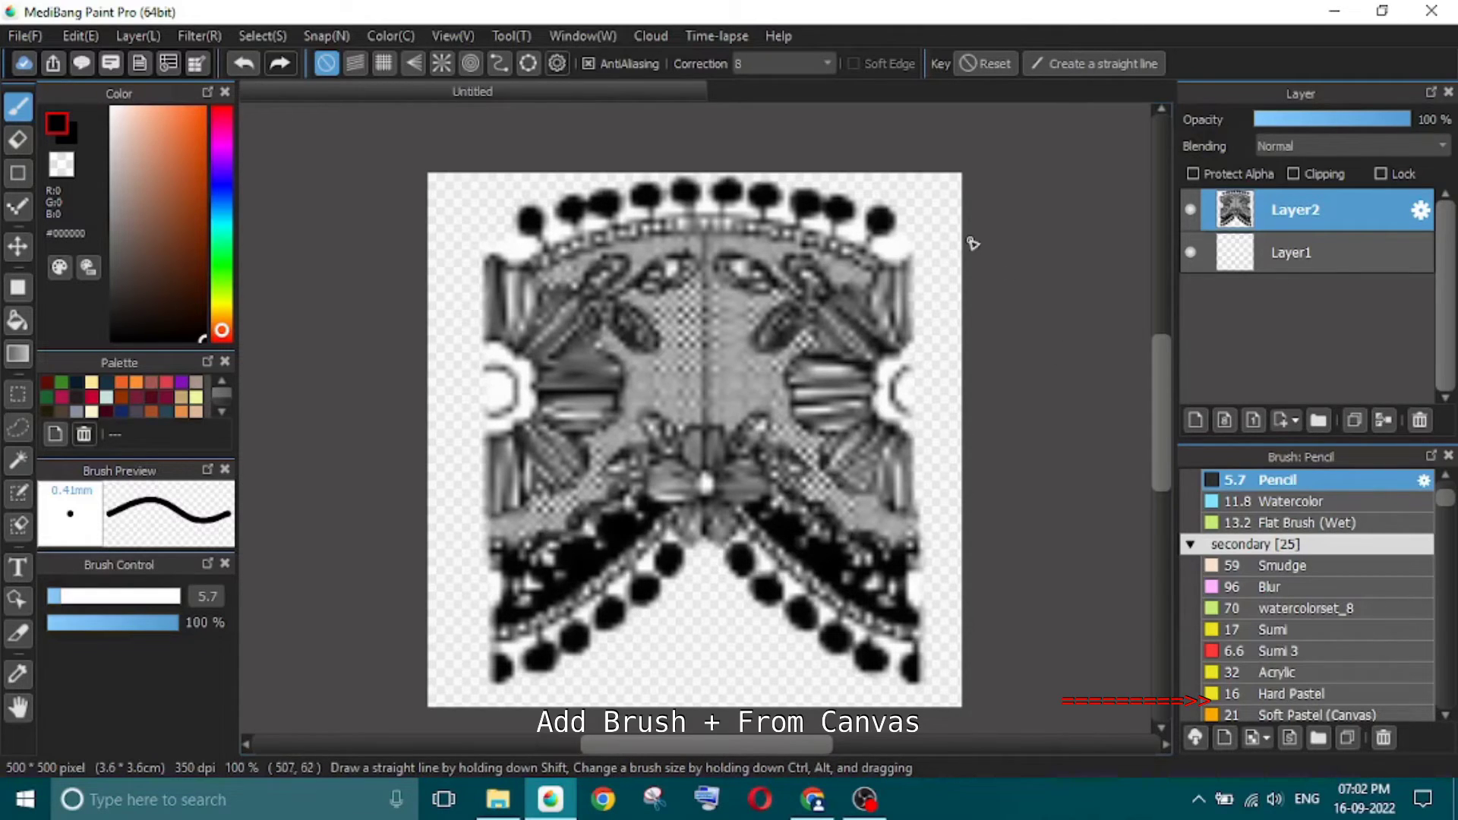
- Add a bitmap brush from the canvas, name it "frill" and set its brush spacing to 80
{"action": "left_click", "coordinate": [1260, 738]}
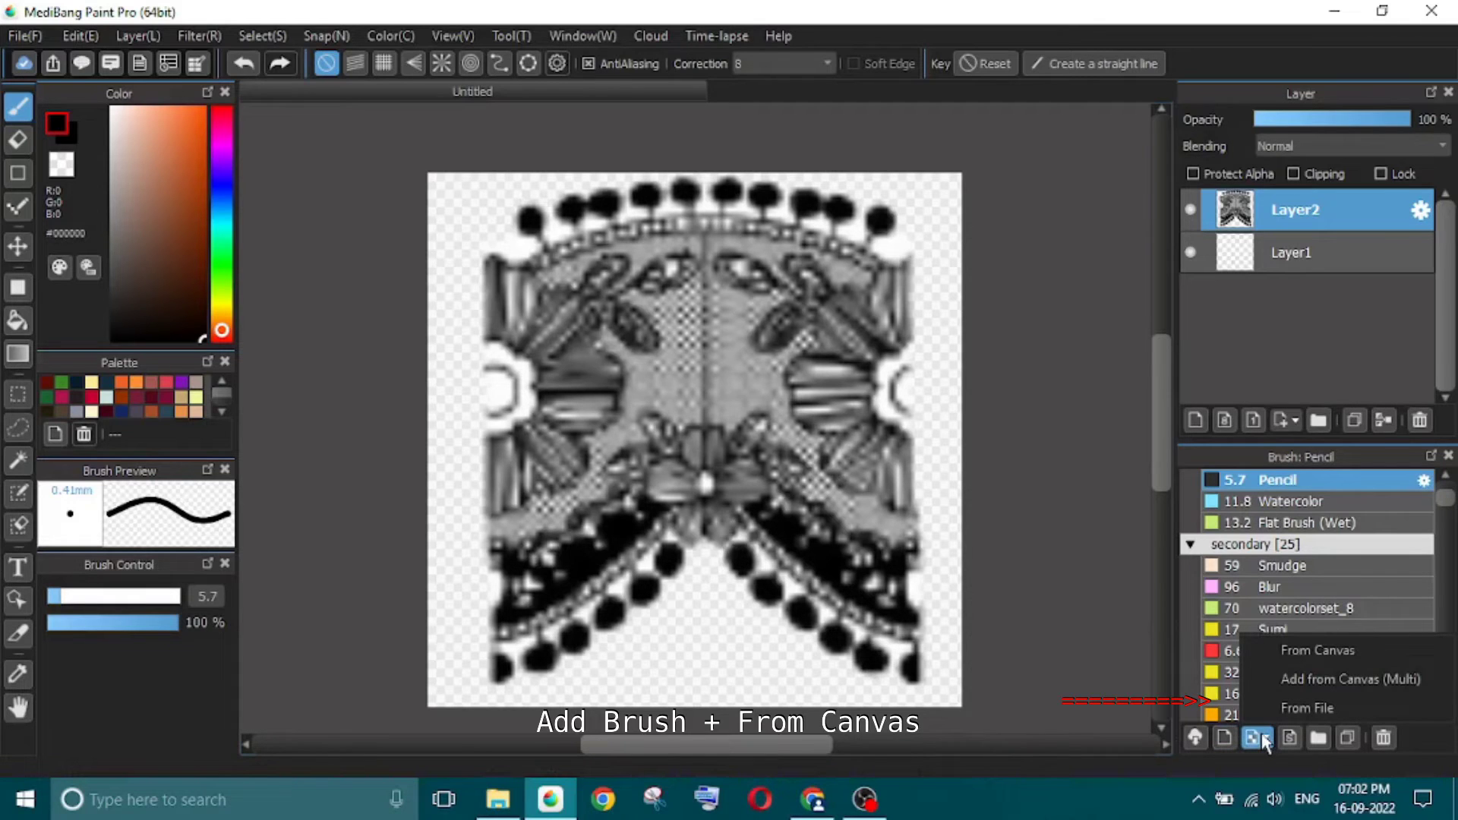
{"action": "left_click", "coordinate": [1274, 647]}
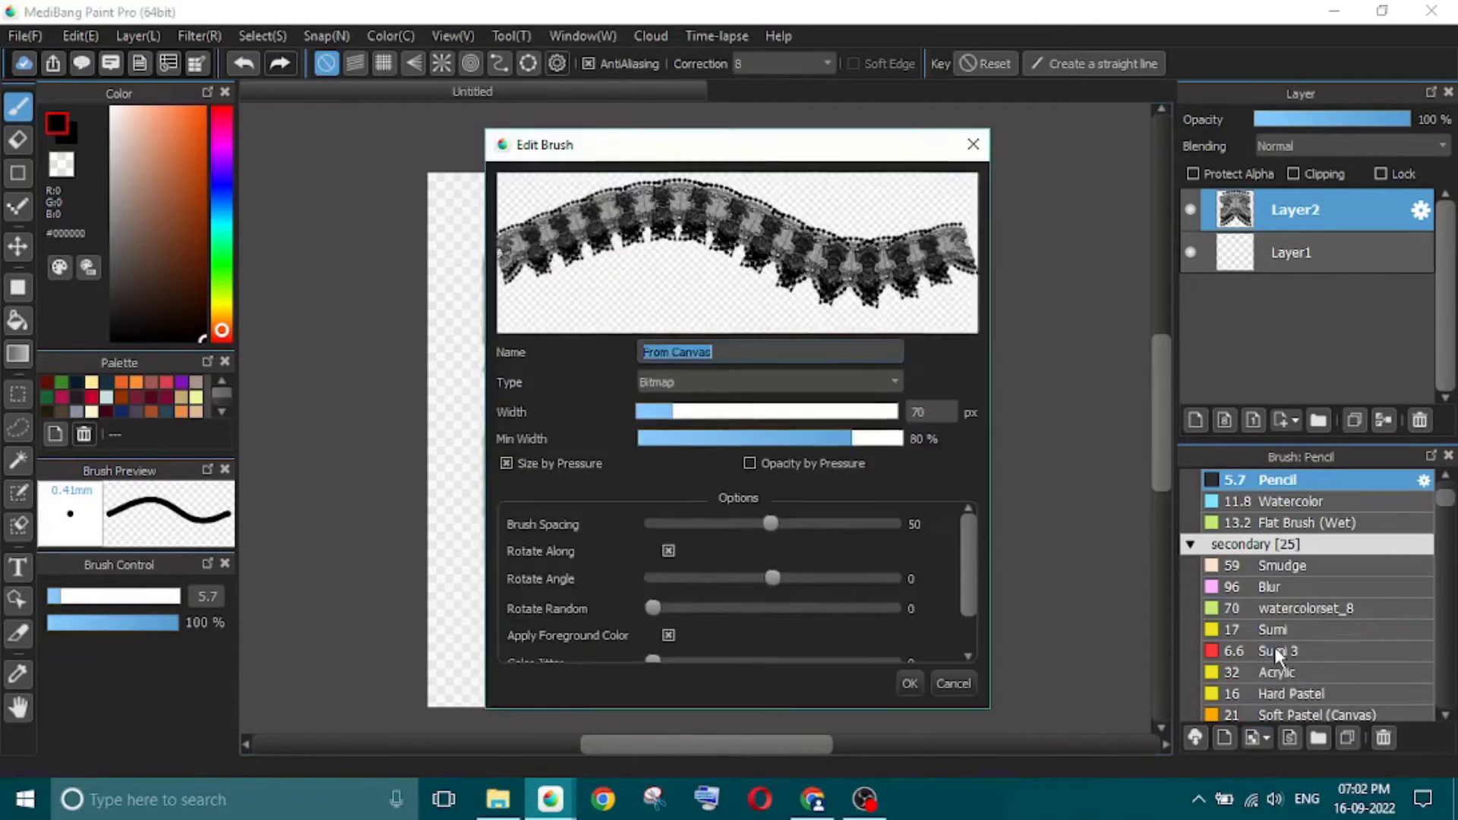
{"action": "type", "text": "frill"}
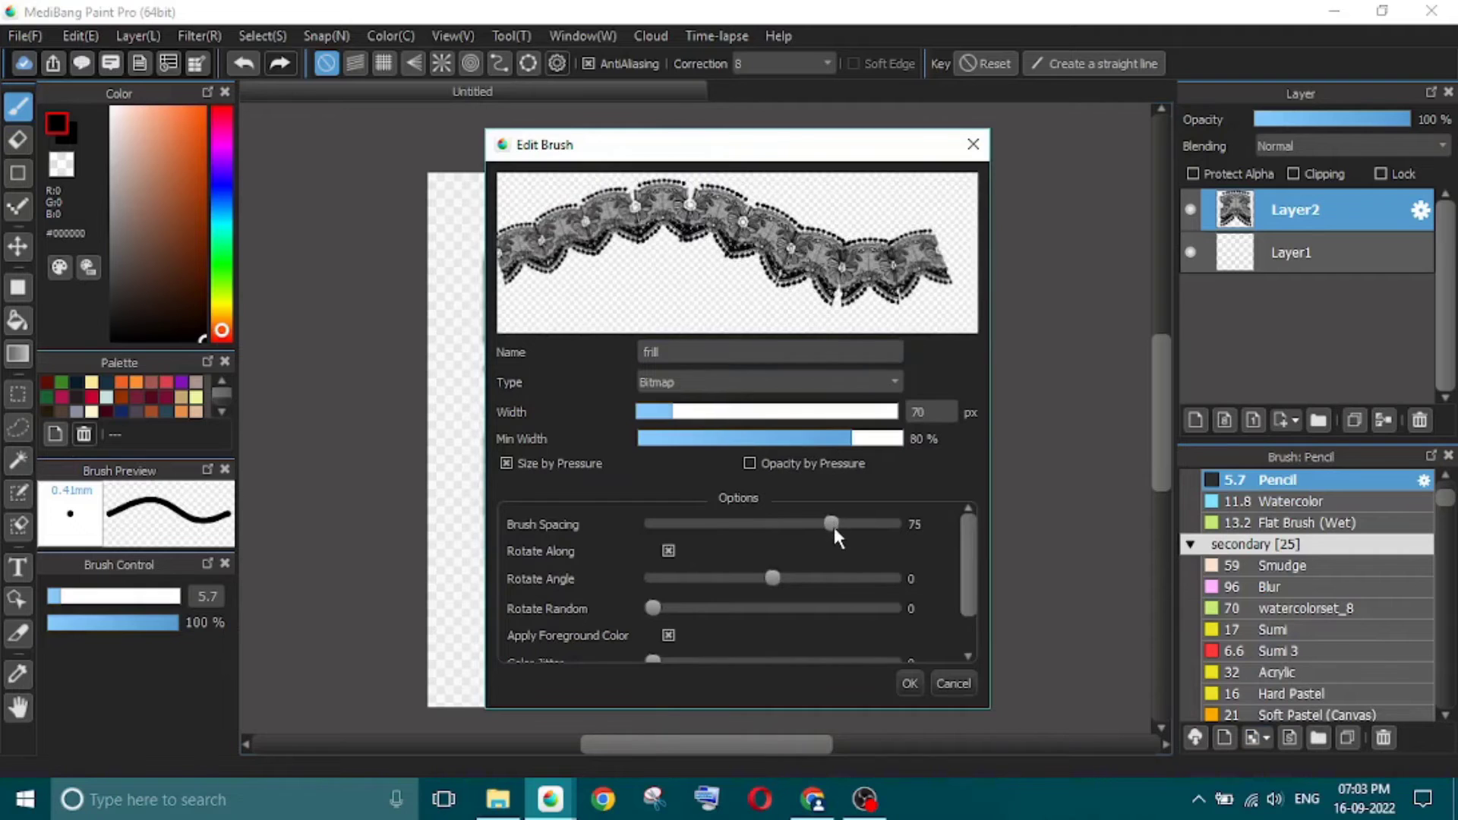
{"action": "left_click_drag", "start_coordinate": [834, 526], "coordinate": [843, 524]}
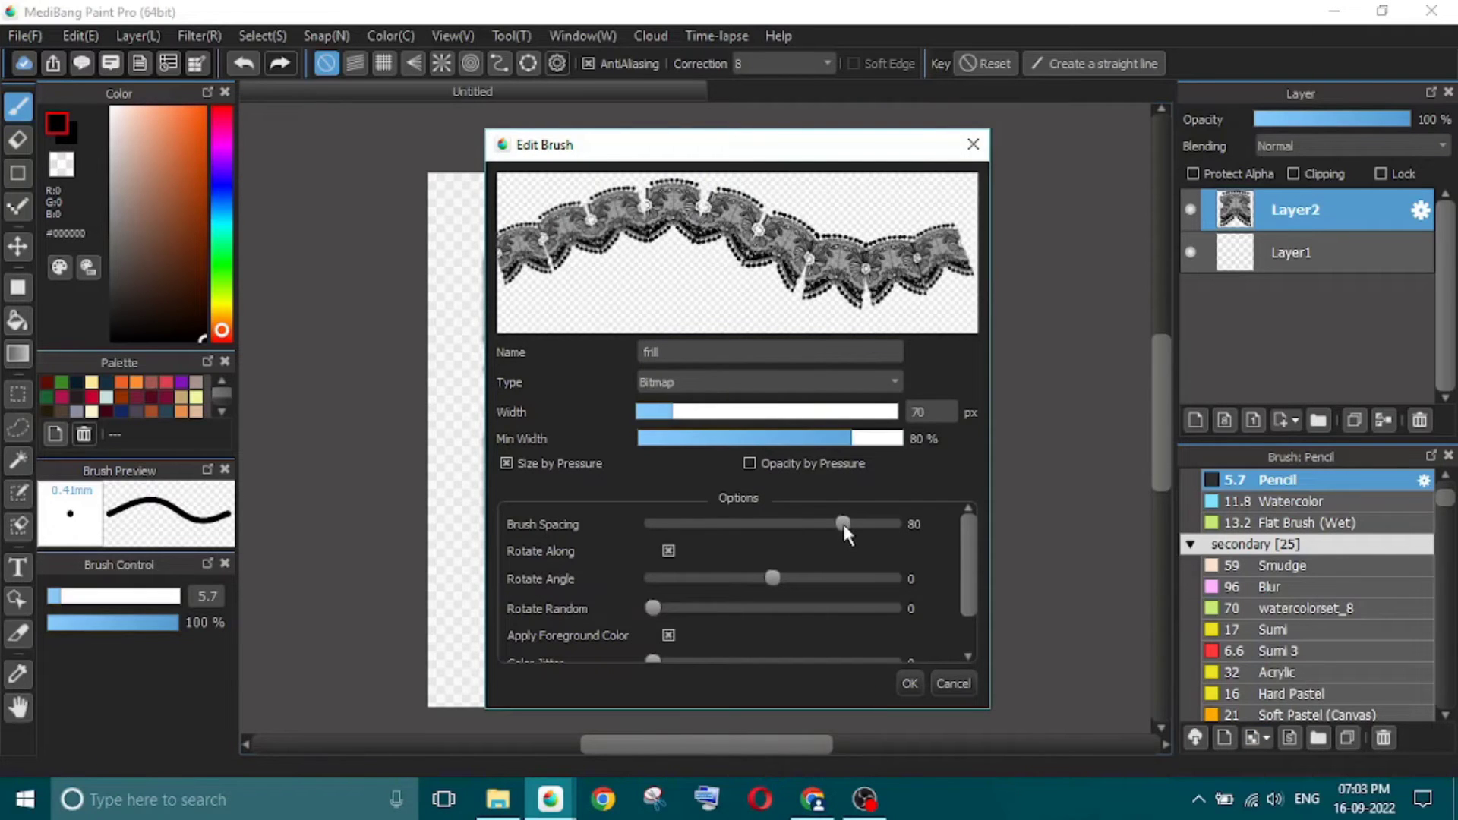
{"action": "left_click", "coordinate": [908, 681]}
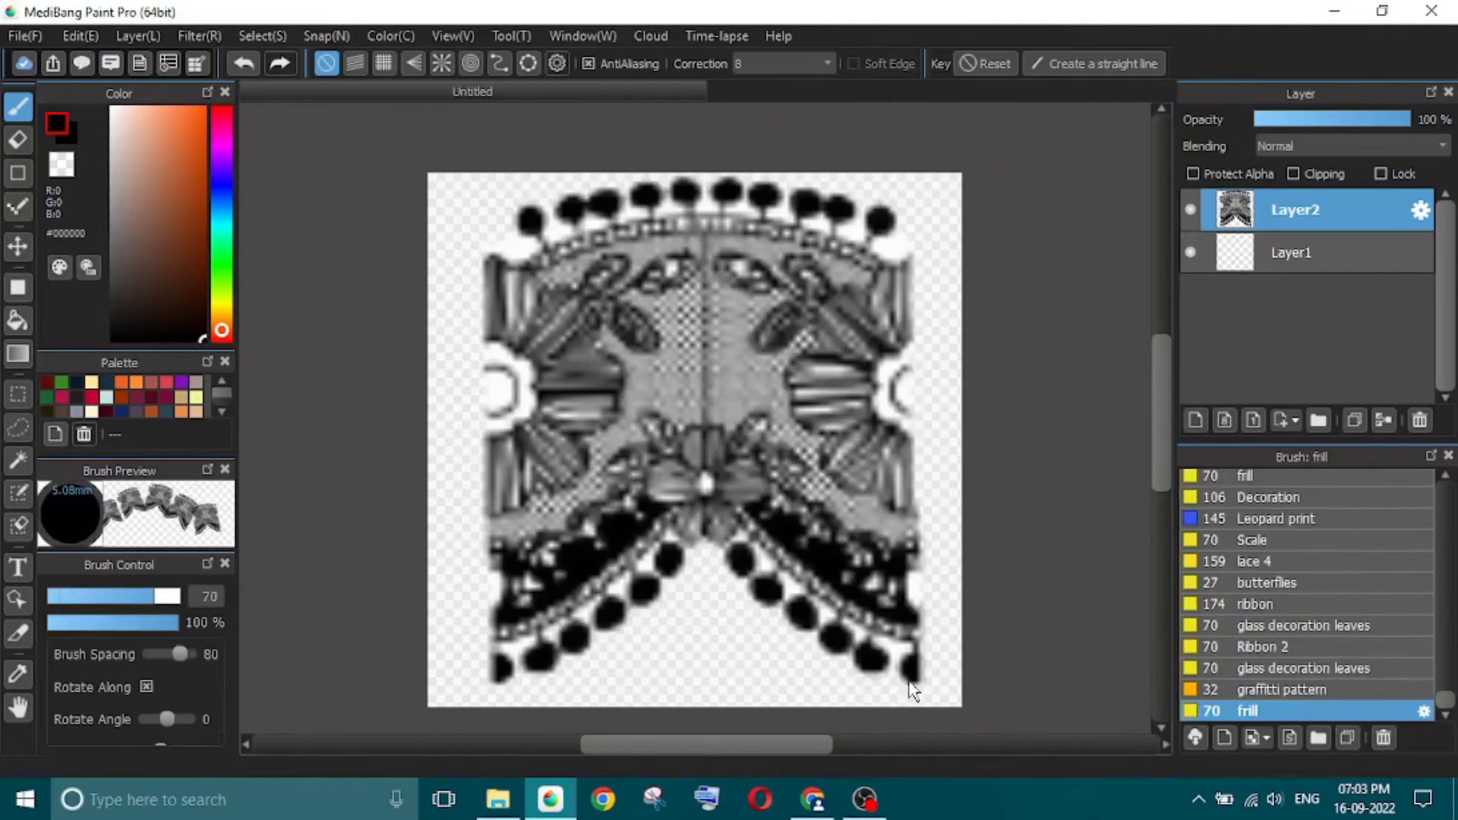
- Hide the lace motif layer and add a new empty layer above Layer1
{"action": "left_click", "coordinate": [1190, 210]}
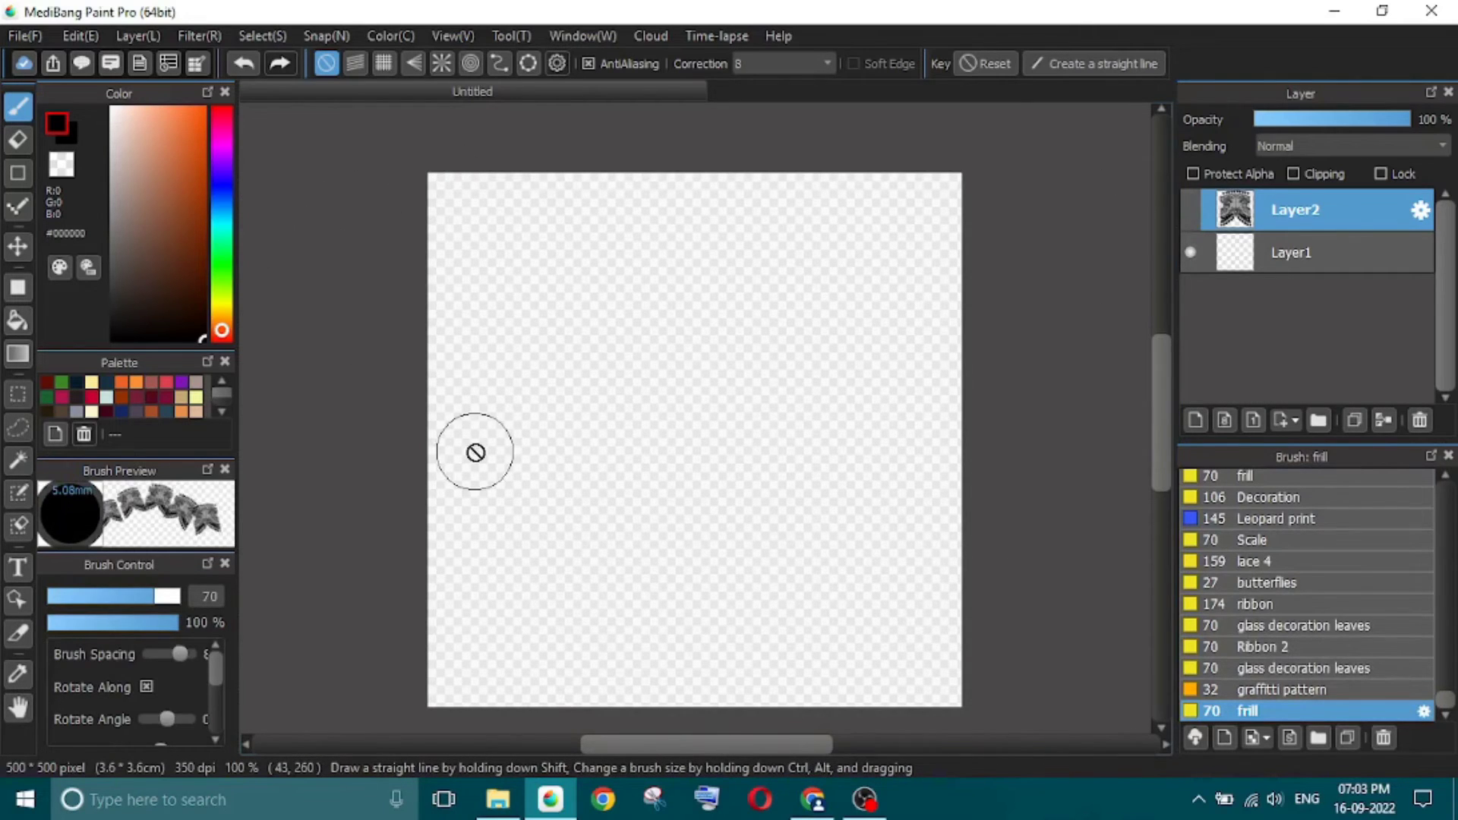
{"action": "left_click", "coordinate": [1335, 265]}
{"action": "key", "text": "ctrl+shift+n"}
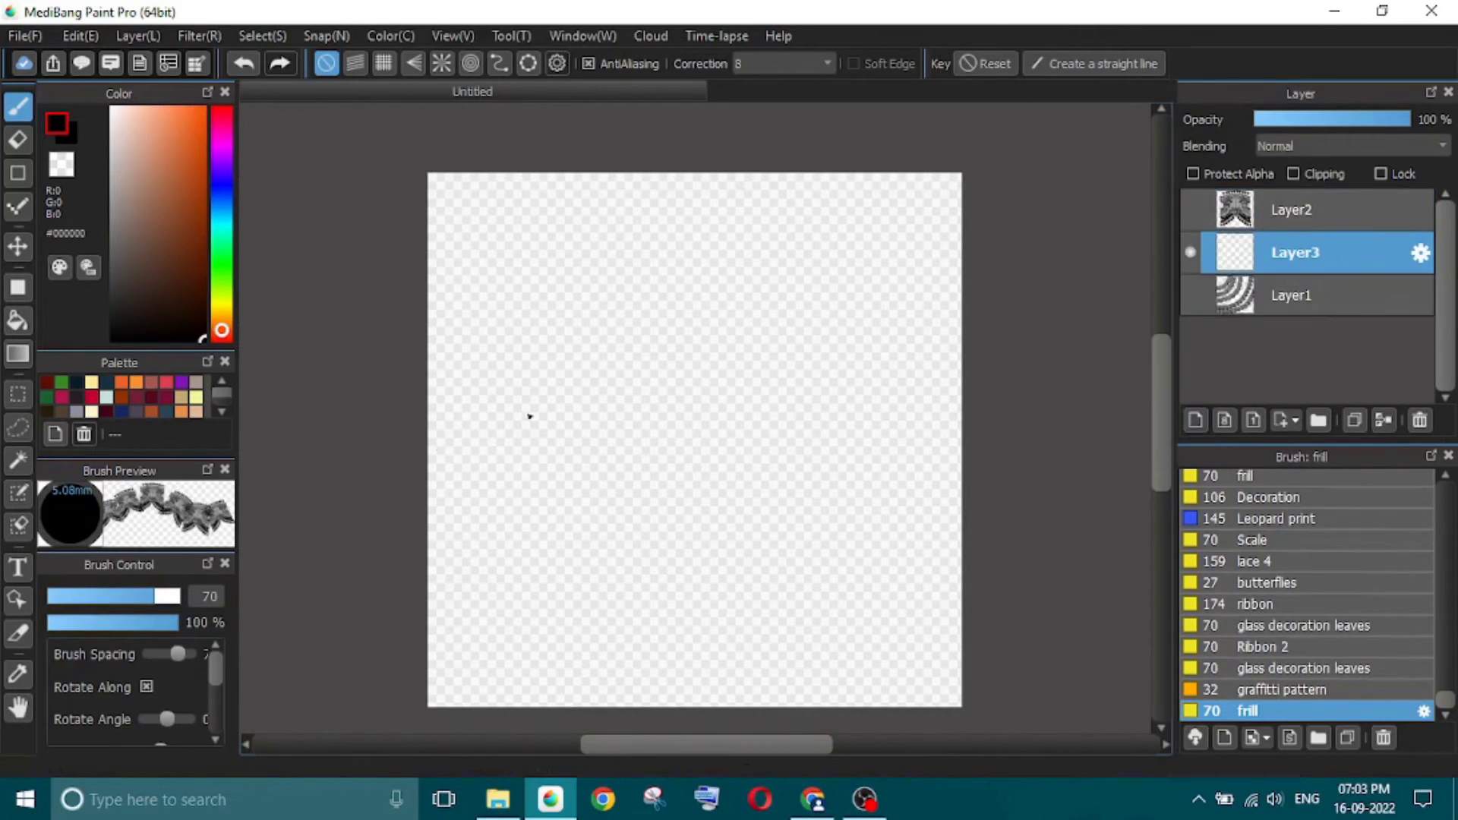
- Paint three curved lace test strokes across the canvas with the frill brush, one each in black, salmon and bright blue
{"action": "mouse_move", "coordinate": [452, 400]}
{"action": "left_mouse_down"}
{"action": "mouse_move", "coordinate": [748, 299]}
{"action": "mouse_move", "coordinate": [845, 142]}
{"action": "left_mouse_up"}
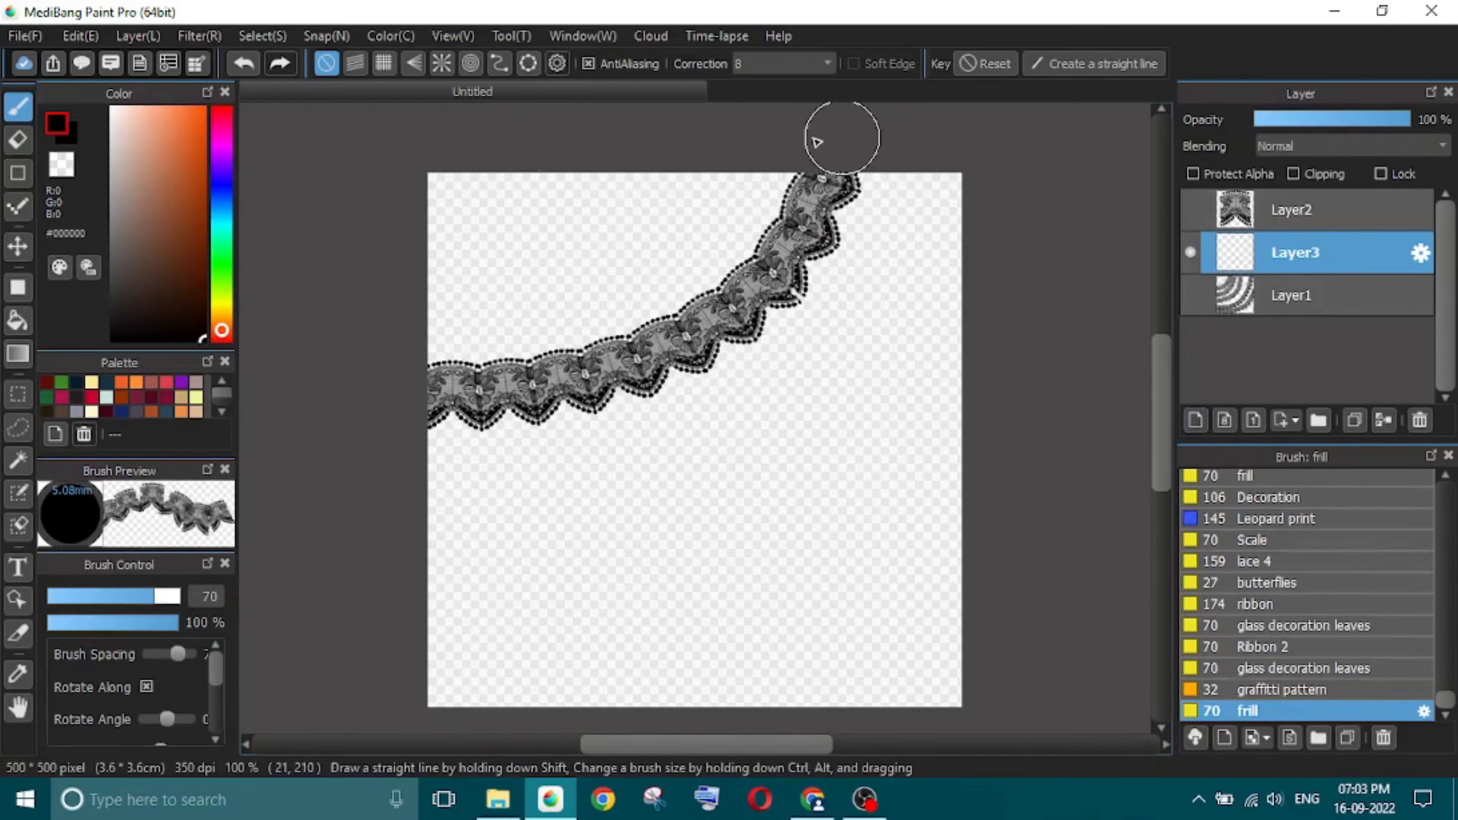
{"action": "left_click", "coordinate": [172, 174]}
{"action": "mouse_move", "coordinate": [401, 511]}
{"action": "left_mouse_down"}
{"action": "mouse_move", "coordinate": [585, 514]}
{"action": "mouse_move", "coordinate": [862, 352]}
{"action": "mouse_move", "coordinate": [995, 152]}
{"action": "left_mouse_up"}
{"action": "left_click", "coordinate": [221, 194]}
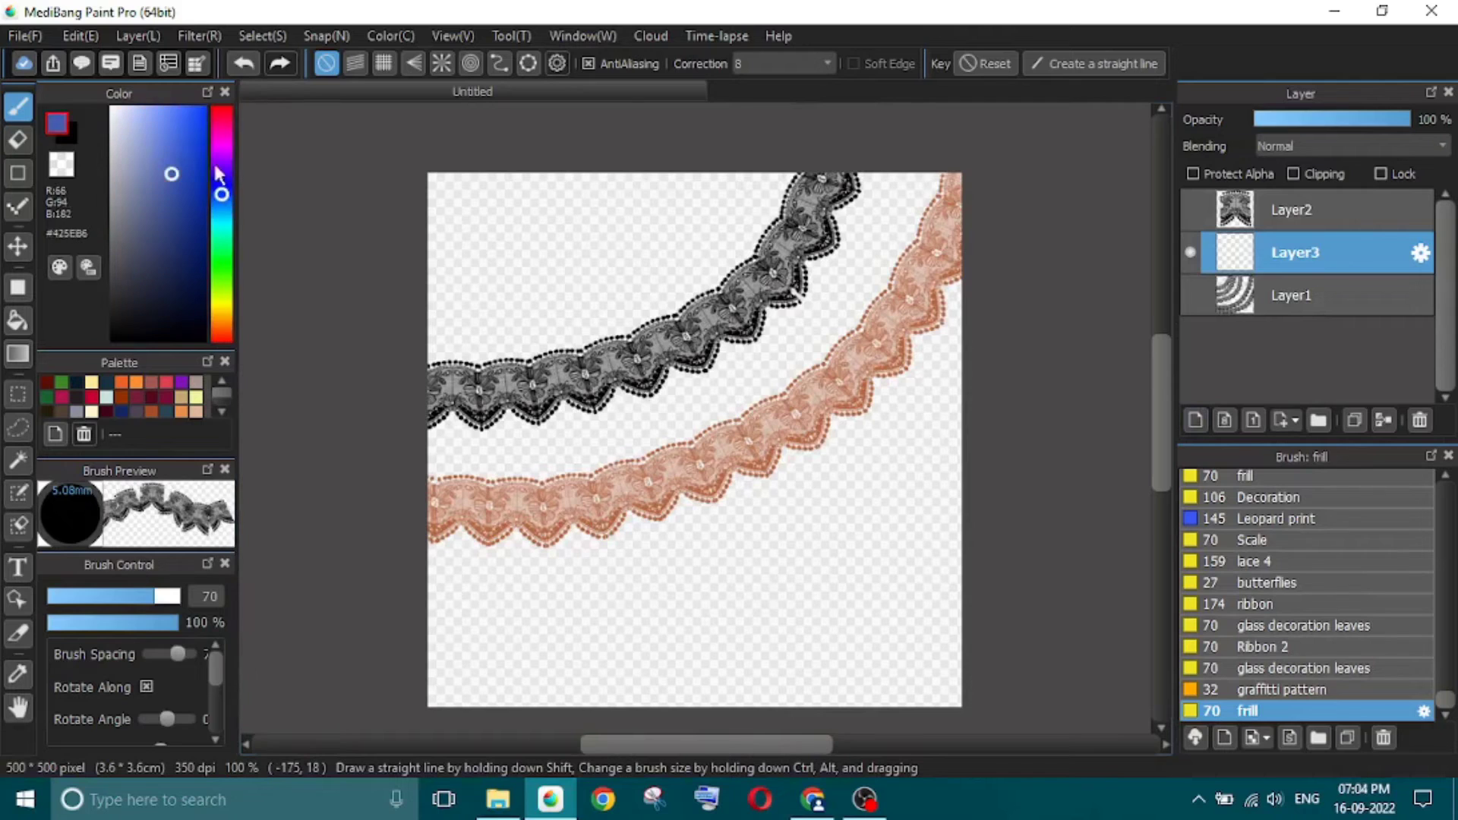
{"action": "left_click", "coordinate": [203, 109]}
{"action": "mouse_move", "coordinate": [430, 622]}
{"action": "left_mouse_down"}
{"action": "mouse_move", "coordinate": [615, 626]}
{"action": "mouse_move", "coordinate": [828, 579]}
{"action": "mouse_move", "coordinate": [965, 485]}
{"action": "mouse_move", "coordinate": [1035, 326]}
{"action": "left_mouse_up"}
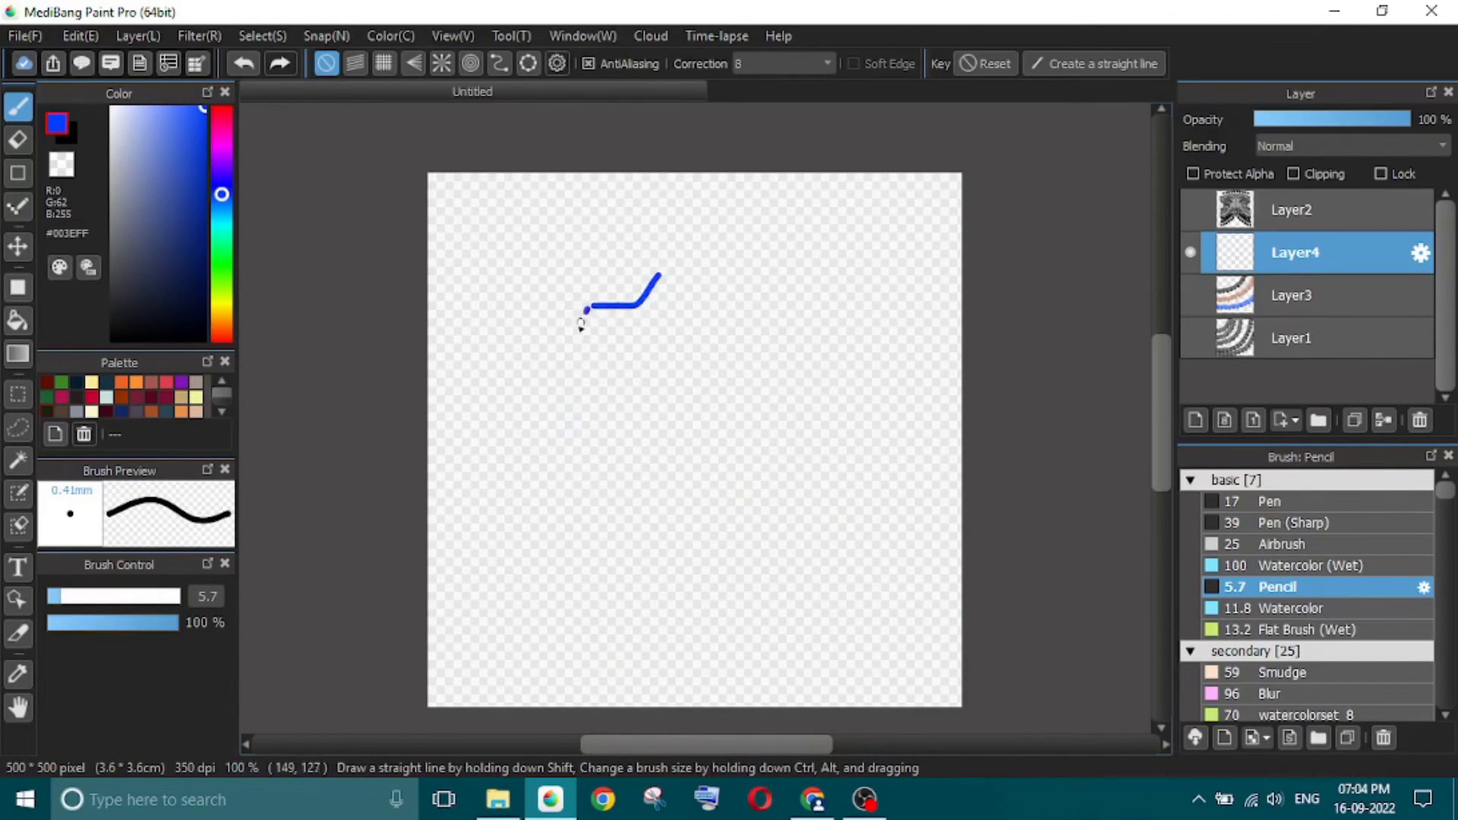
- Sketch a flared skirt outline in blue with the 5.7 Pencil on a new layer, adding two curved drape lines inside from the waist
{"action": "mouse_move", "coordinate": [580, 324]}
{"action": "left_mouse_down"}
{"action": "mouse_move", "coordinate": [487, 569]}
{"action": "mouse_move", "coordinate": [543, 618]}
{"action": "mouse_move", "coordinate": [667, 654]}
{"action": "mouse_move", "coordinate": [830, 601]}
{"action": "mouse_move", "coordinate": [900, 519]}
{"action": "mouse_move", "coordinate": [916, 459]}
{"action": "left_mouse_up"}
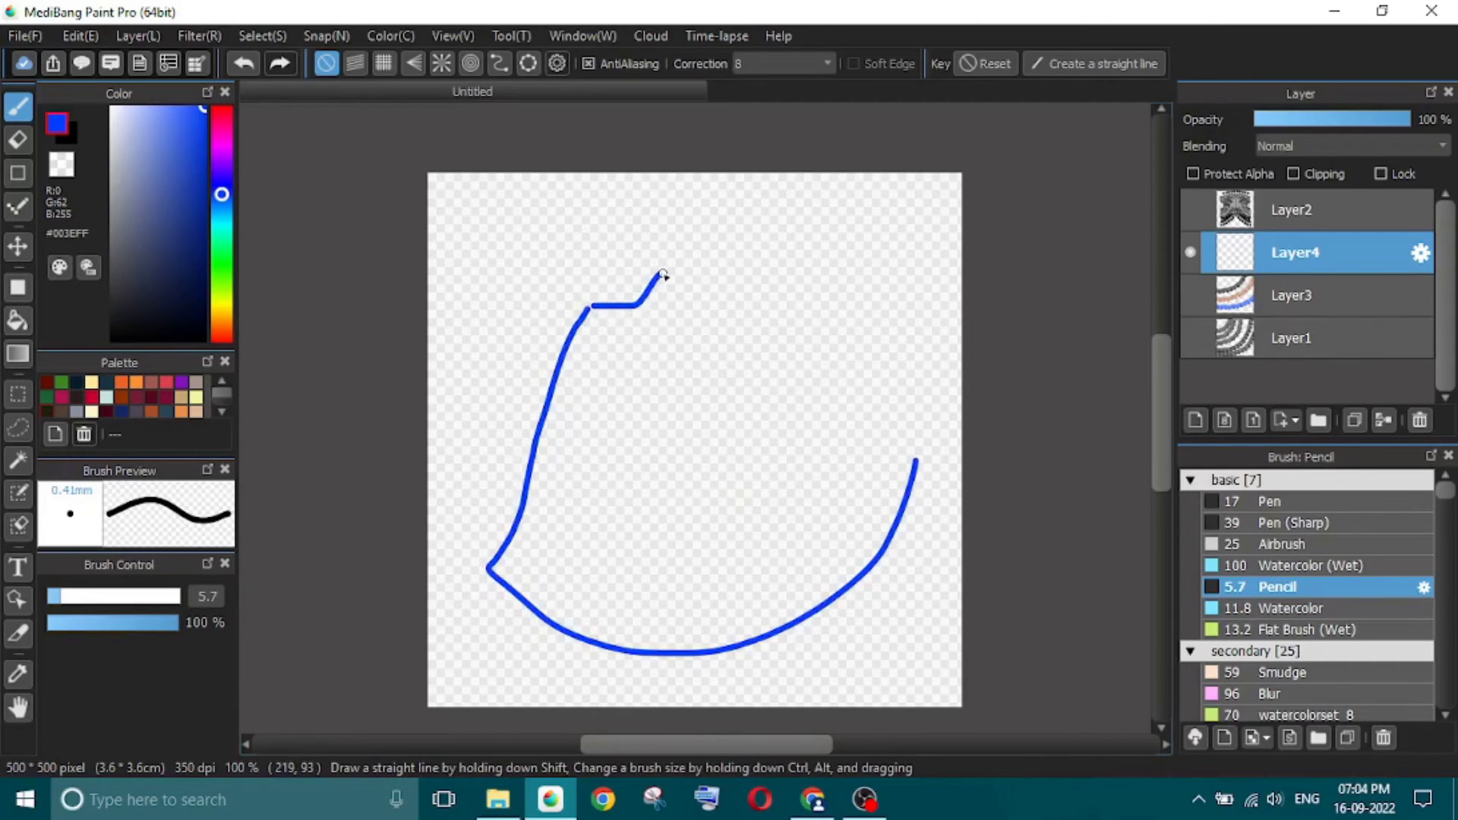
{"action": "mouse_move", "coordinate": [662, 275]}
{"action": "left_mouse_down"}
{"action": "mouse_move", "coordinate": [704, 281]}
{"action": "mouse_move", "coordinate": [912, 418]}
{"action": "left_mouse_up"}
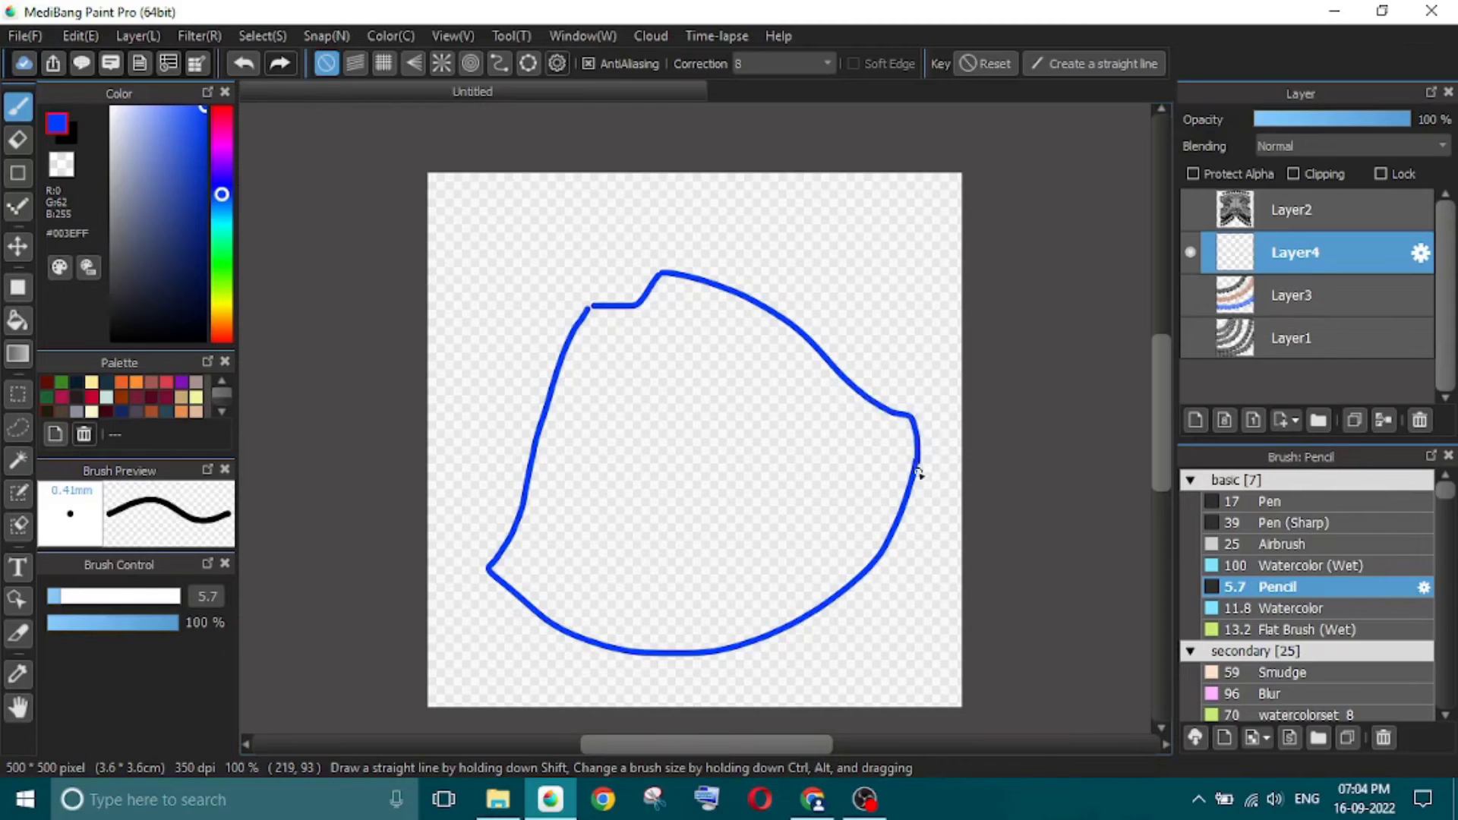
{"action": "left_click_drag", "start_coordinate": [919, 472], "coordinate": [917, 476]}
{"action": "mouse_move", "coordinate": [650, 342]}
{"action": "left_mouse_down"}
{"action": "mouse_move", "coordinate": [659, 428]}
{"action": "mouse_move", "coordinate": [620, 477]}
{"action": "mouse_move", "coordinate": [523, 503]}
{"action": "left_mouse_up"}
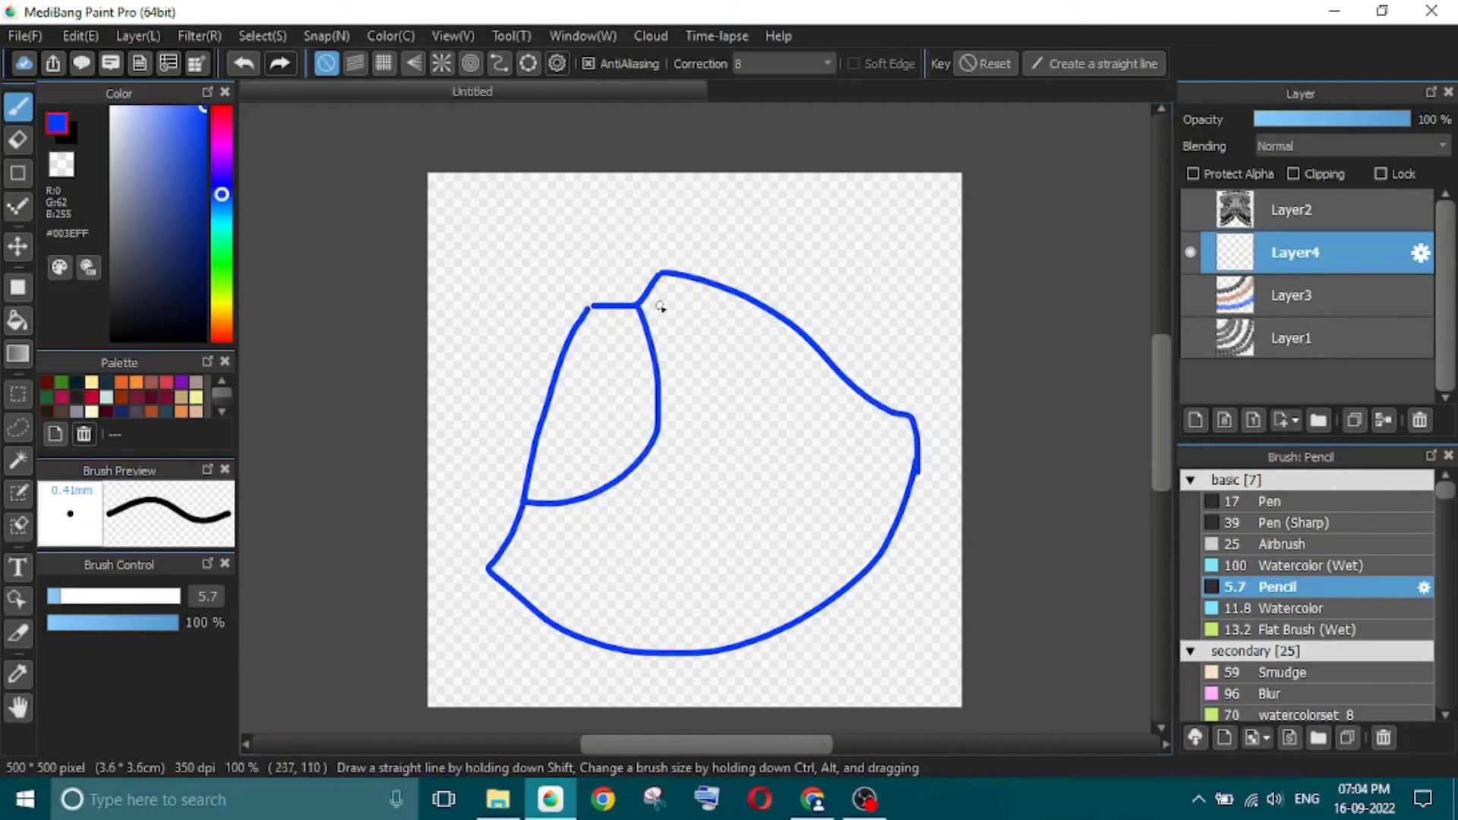
{"action": "mouse_move", "coordinate": [644, 306]}
{"action": "left_mouse_down"}
{"action": "mouse_move", "coordinate": [714, 371]}
{"action": "mouse_move", "coordinate": [811, 366]}
{"action": "left_mouse_up"}
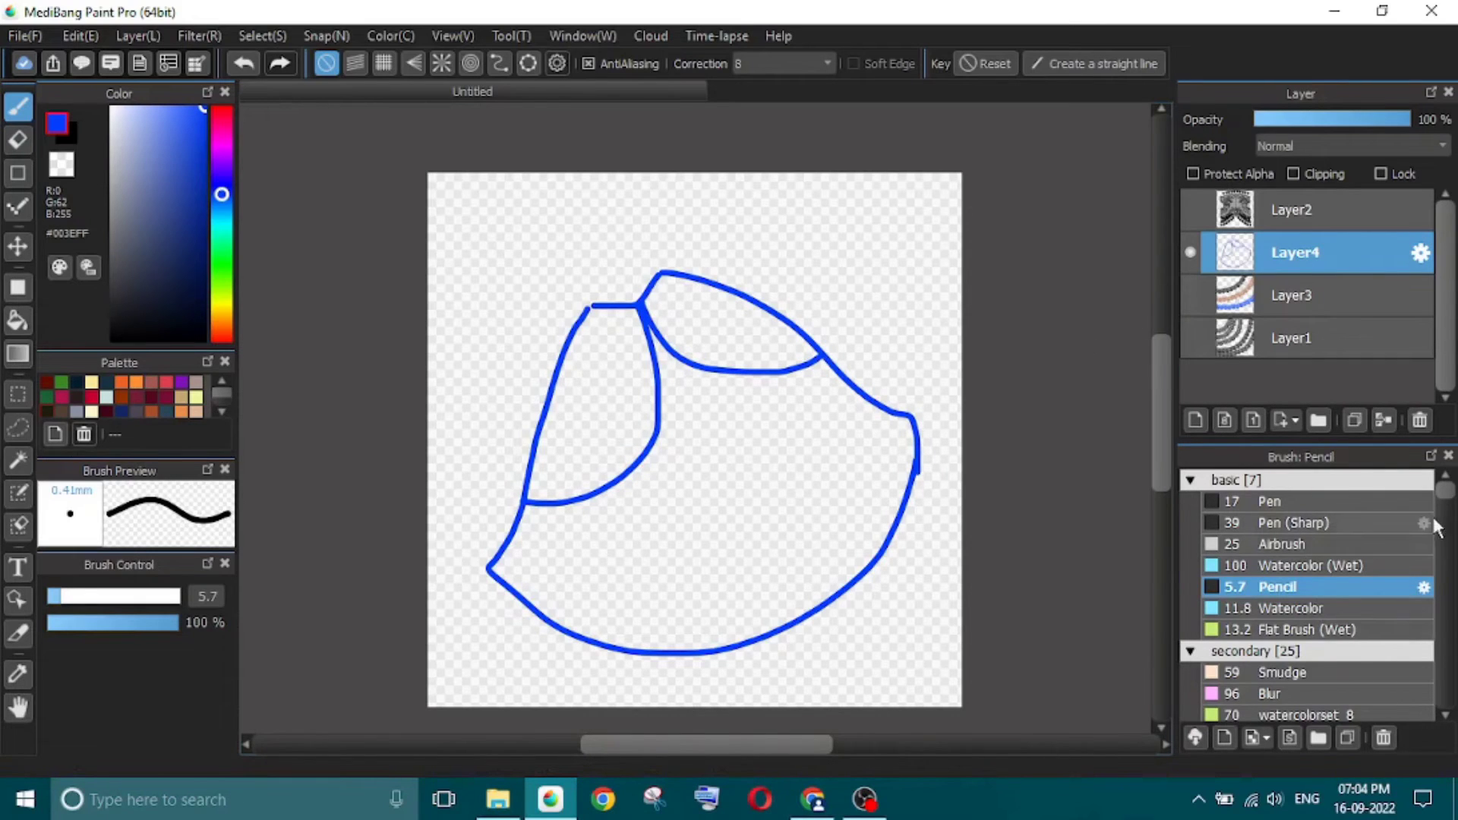
- Select the frill brush, darken the blue to #0936C5 and set the brush size to 36
{"action": "left_click_drag", "start_coordinate": [1443, 488], "coordinate": [1437, 706]}
{"action": "double_click", "coordinate": [1428, 712]}
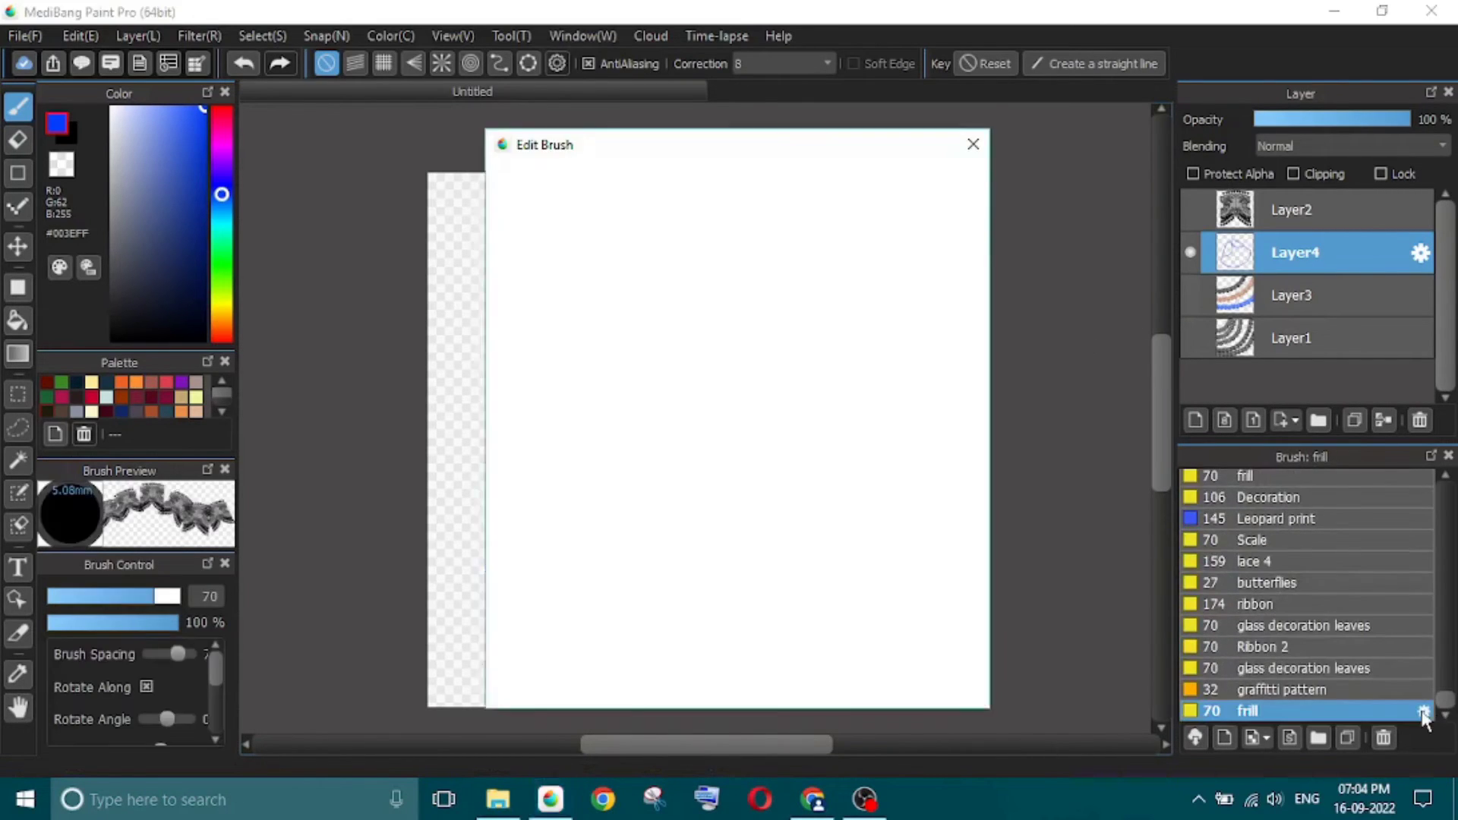
{"action": "left_click", "coordinate": [973, 145]}
{"action": "left_click", "coordinate": [201, 160]}
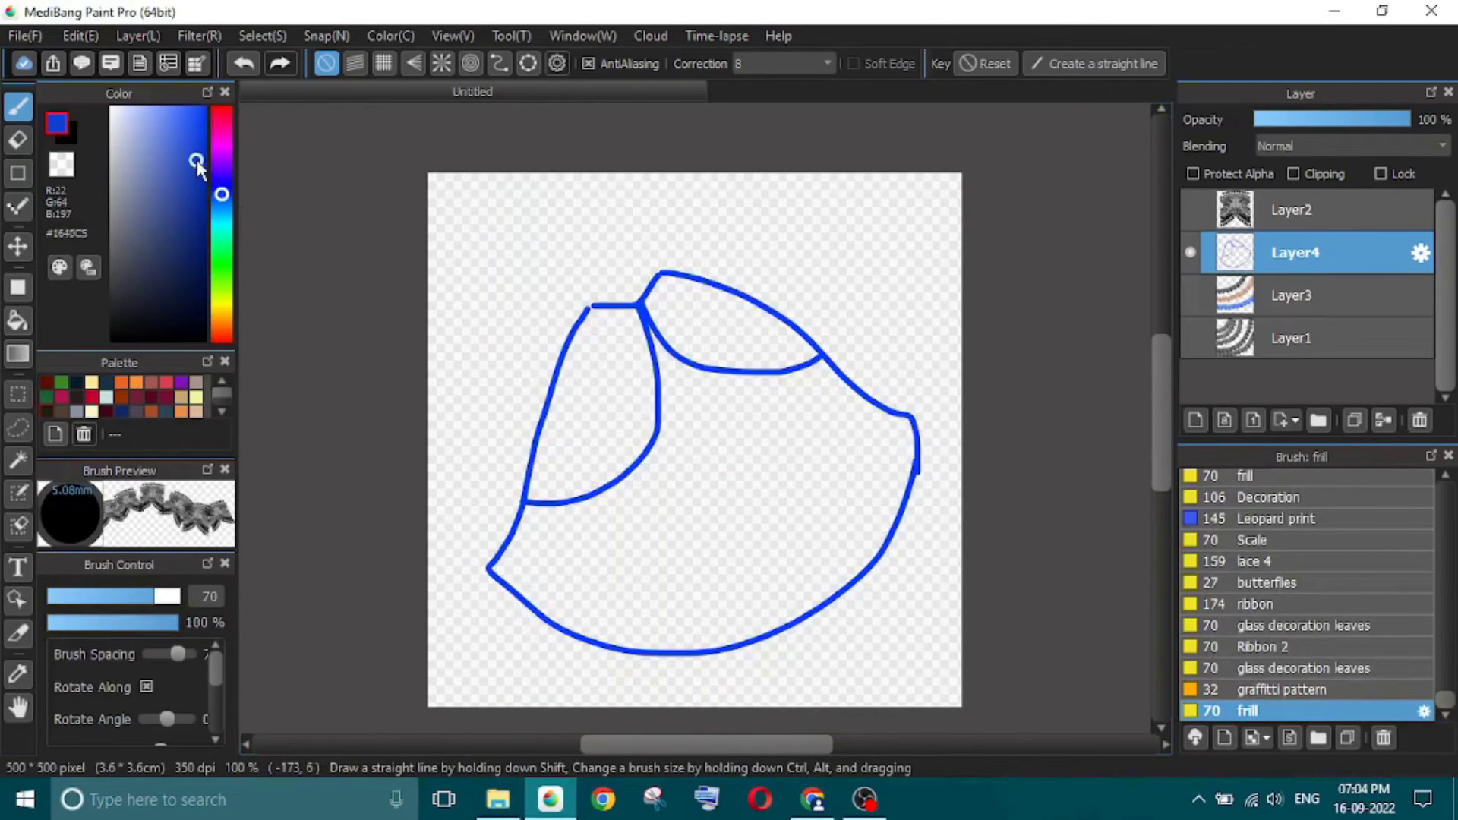
{"action": "left_click_drag", "start_coordinate": [158, 600], "coordinate": [131, 596]}
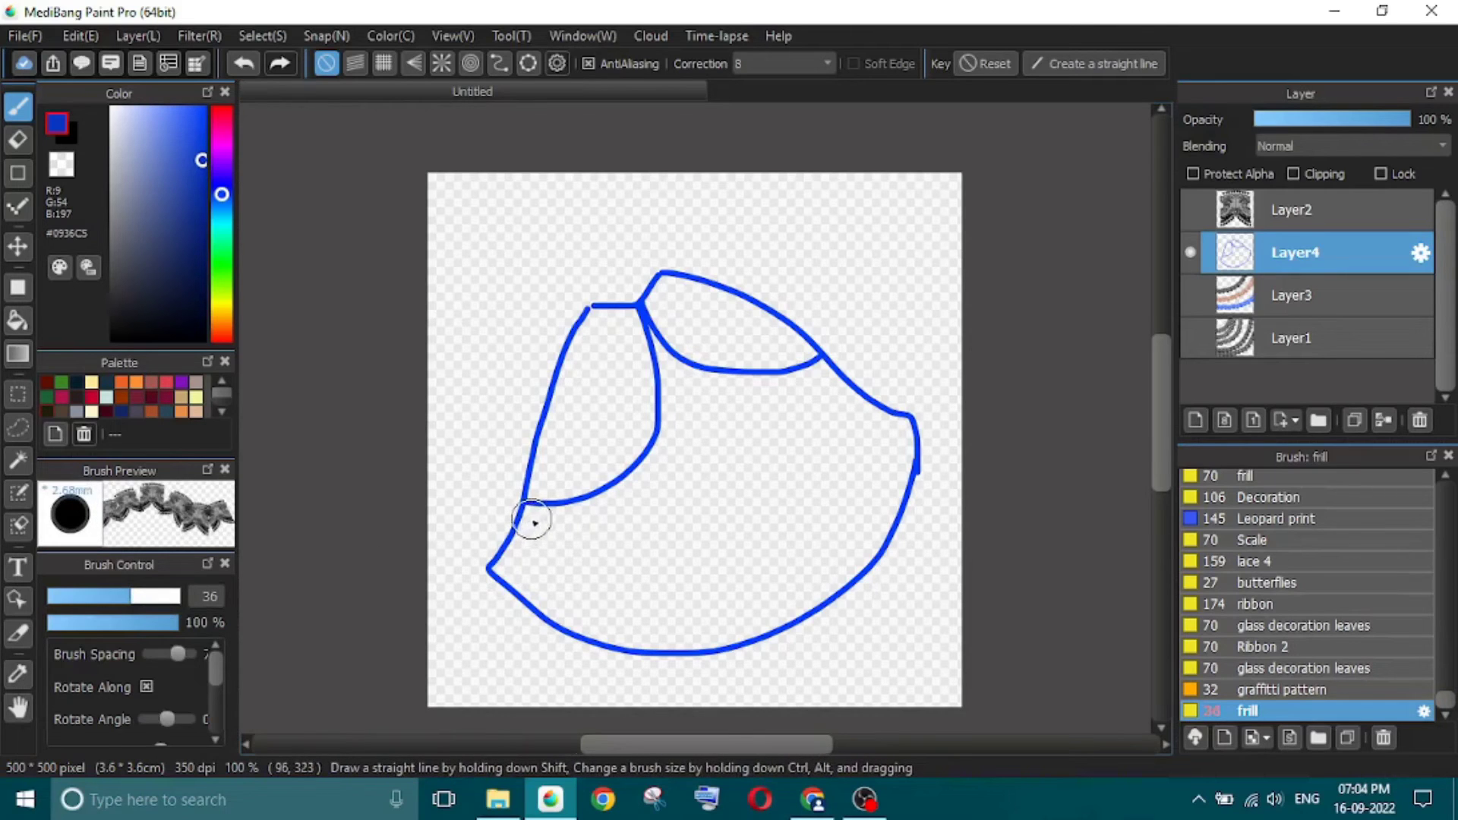
- Paint frill lace trim along the lower edges of the skirt's two inner drape curves, undoing and redrawing unsatisfactory strokes
{"action": "mouse_move", "coordinate": [531, 514]}
{"action": "left_mouse_down"}
{"action": "mouse_move", "coordinate": [612, 508]}
{"action": "mouse_move", "coordinate": [661, 479]}
{"action": "mouse_move", "coordinate": [682, 442]}
{"action": "left_mouse_up"}
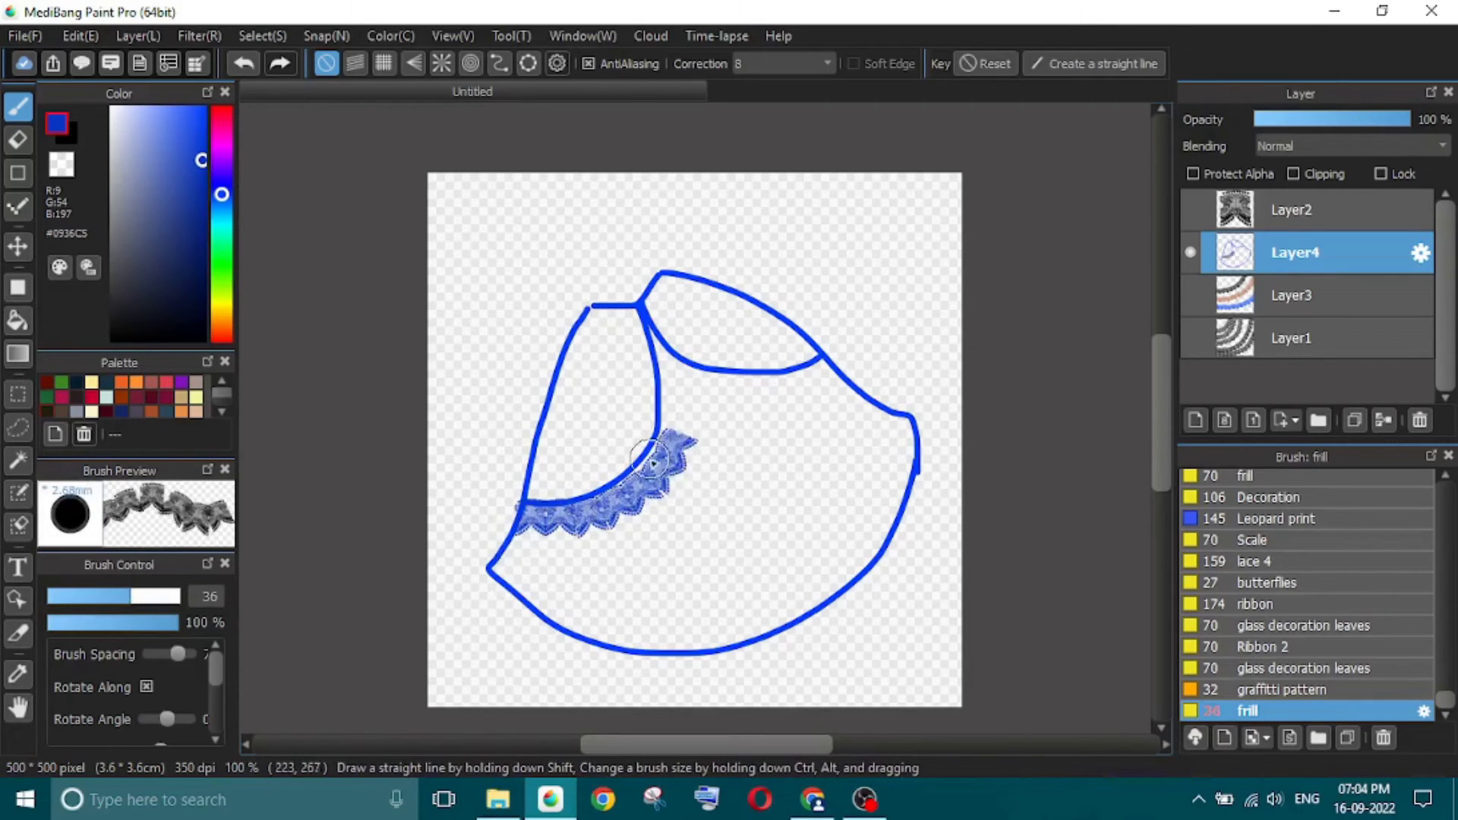
{"action": "key", "text": "ctrl+z"}
{"action": "mouse_move", "coordinate": [531, 514]}
{"action": "left_mouse_down"}
{"action": "mouse_move", "coordinate": [577, 521]}
{"action": "mouse_move", "coordinate": [641, 490]}
{"action": "mouse_move", "coordinate": [681, 393]}
{"action": "mouse_move", "coordinate": [661, 360]}
{"action": "mouse_move", "coordinate": [717, 394]}
{"action": "mouse_move", "coordinate": [797, 394]}
{"action": "left_mouse_up"}
{"action": "key", "text": "ctrl+z"}
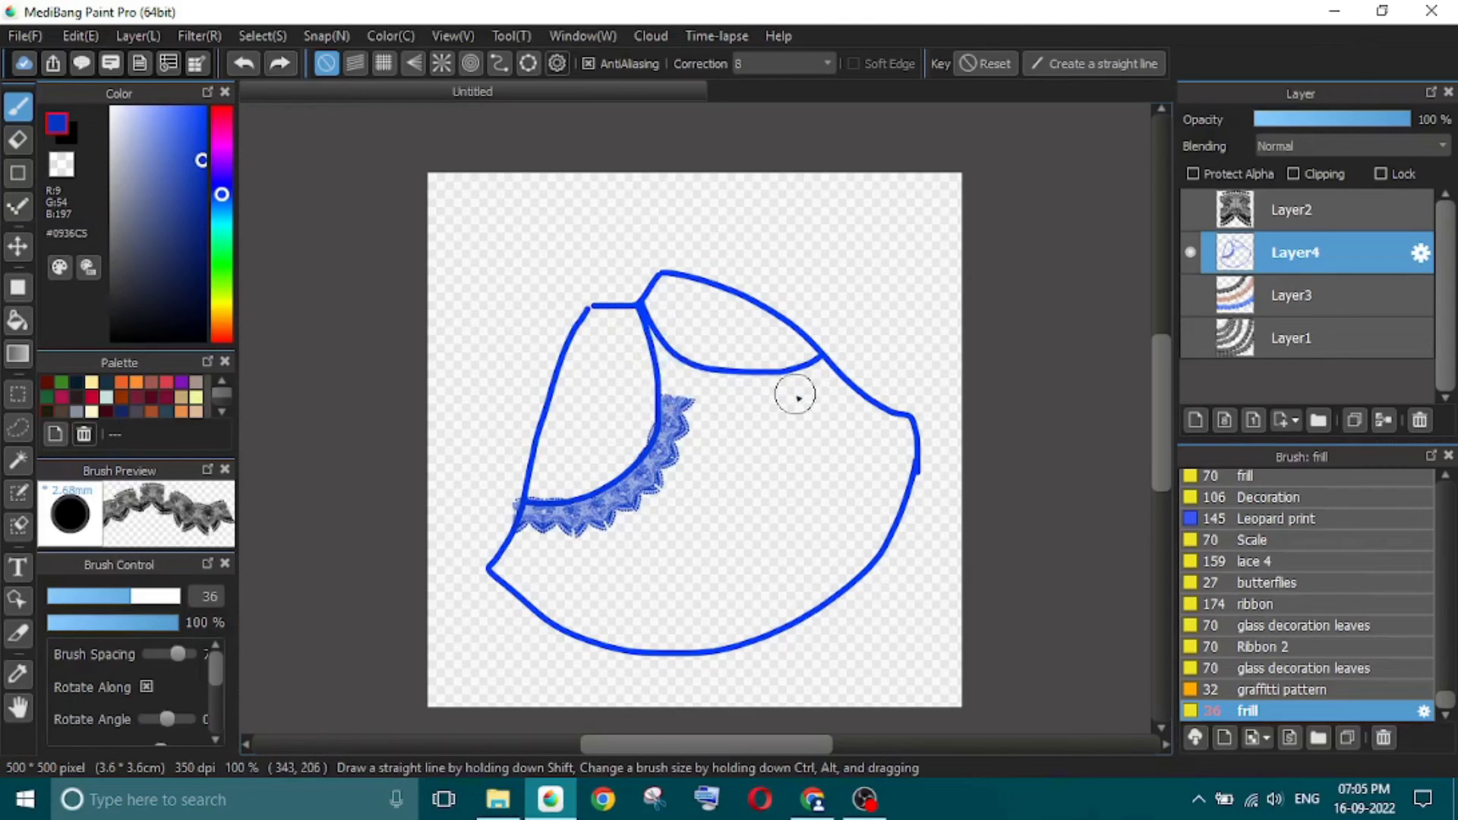
{"action": "mouse_move", "coordinate": [675, 373]}
{"action": "left_mouse_down"}
{"action": "mouse_move", "coordinate": [755, 385]}
{"action": "mouse_move", "coordinate": [708, 387]}
{"action": "mouse_move", "coordinate": [747, 394]}
{"action": "mouse_move", "coordinate": [837, 368]}
{"action": "left_mouse_up"}
{"action": "key", "text": "ctrl+z"}
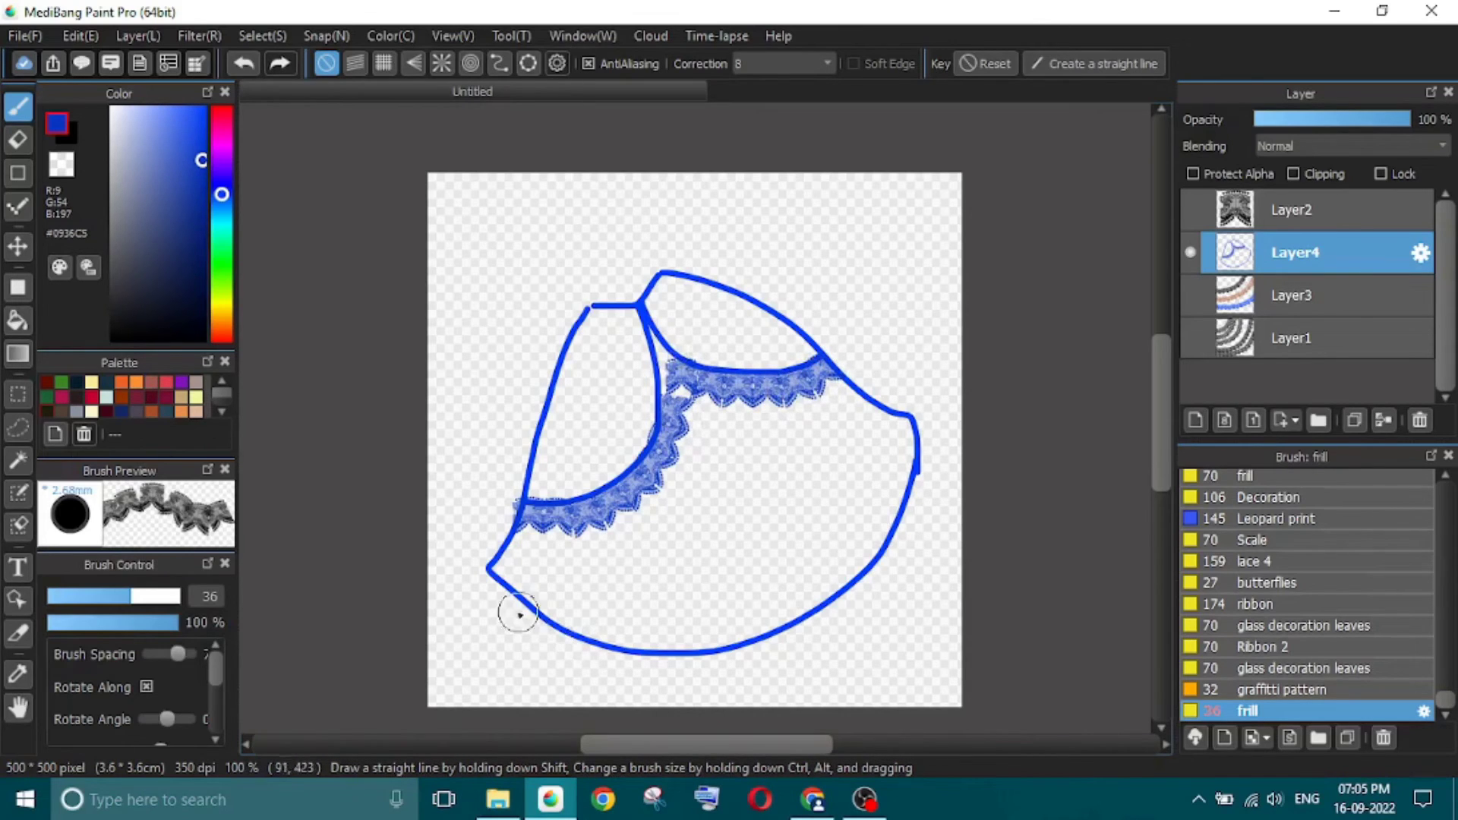
- Paint frill lace along the left part of the skirt's hem, erase the surplus beyond it and set the eraser size to 17
{"action": "left_click_drag", "start_coordinate": [482, 589], "coordinate": [503, 605]}
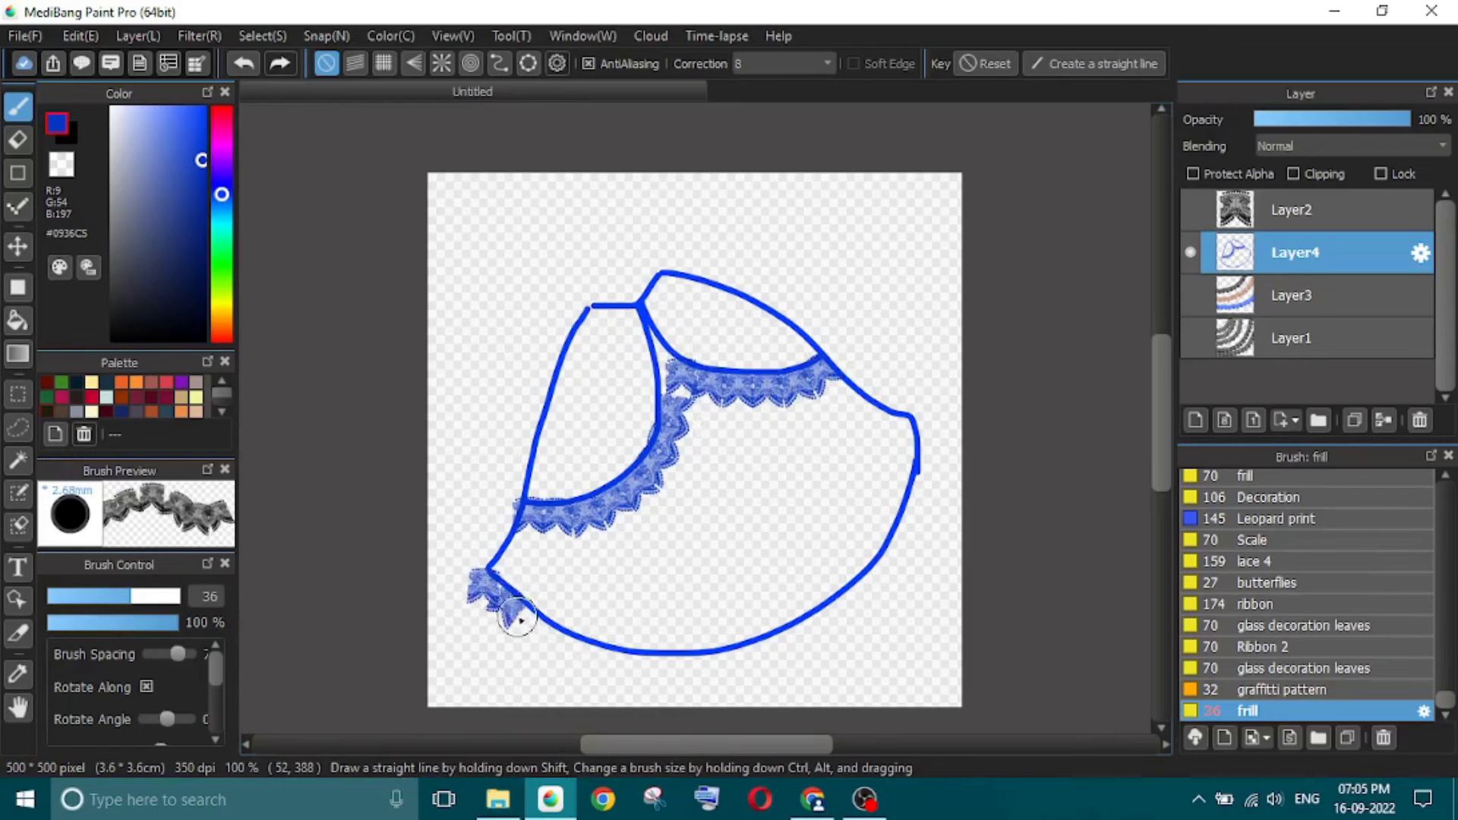
{"action": "key", "text": "ctrl+z"}
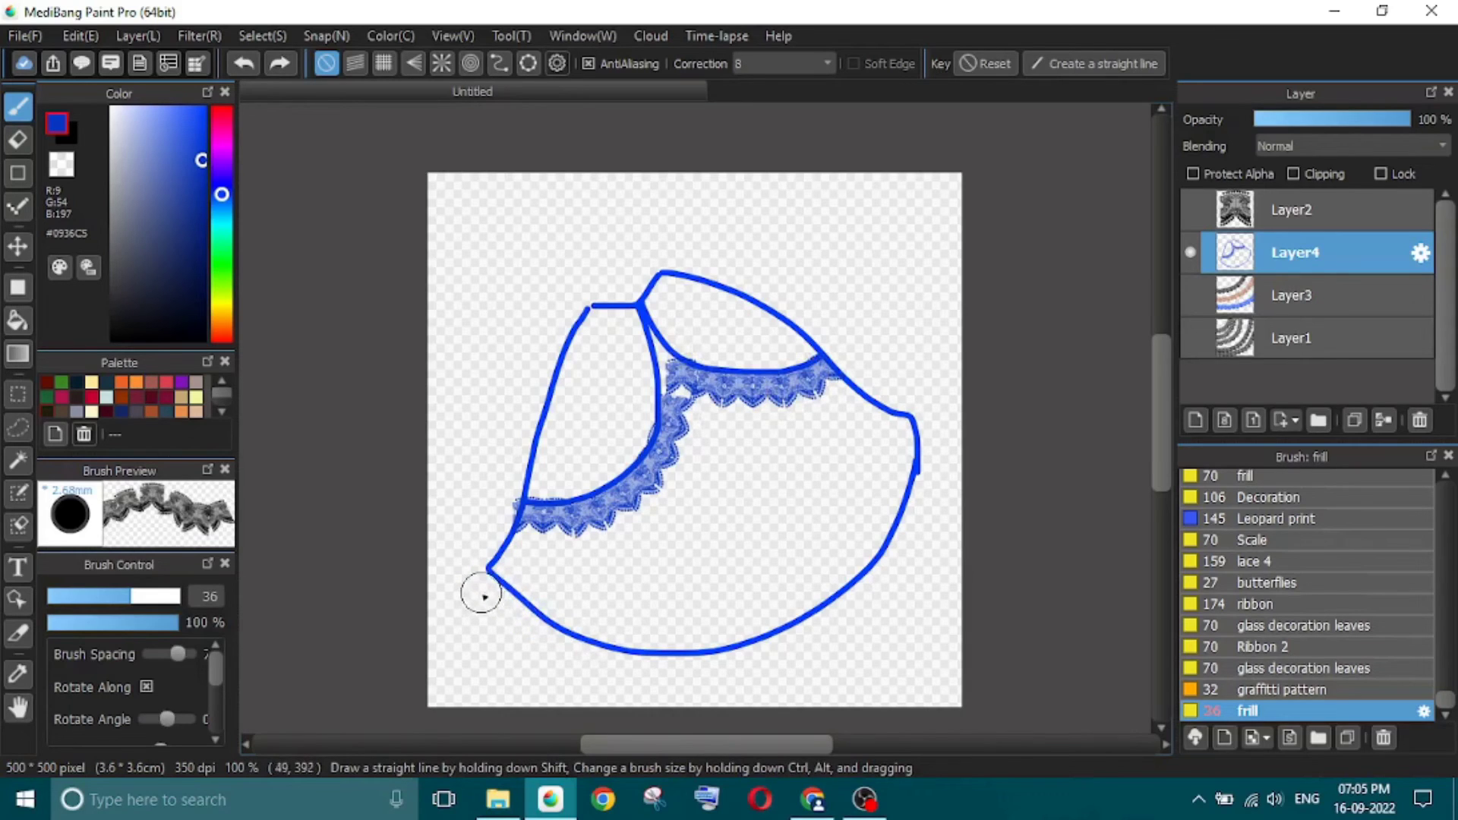
{"action": "mouse_move", "coordinate": [481, 589]}
{"action": "left_mouse_down"}
{"action": "mouse_move", "coordinate": [568, 652]}
{"action": "mouse_move", "coordinate": [754, 676]}
{"action": "left_mouse_up"}
{"action": "scroll", "coordinate": [755, 676], "scroll_direction": "down", "scroll_amount": 1}
{"action": "key", "text": "e"}
{"action": "mouse_move", "coordinate": [600, 608]}
{"action": "left_mouse_down"}
{"action": "mouse_move", "coordinate": [816, 614]}
{"action": "mouse_move", "coordinate": [853, 573]}
{"action": "mouse_move", "coordinate": [843, 593]}
{"action": "left_mouse_up"}
{"action": "left_click", "coordinate": [92, 596]}
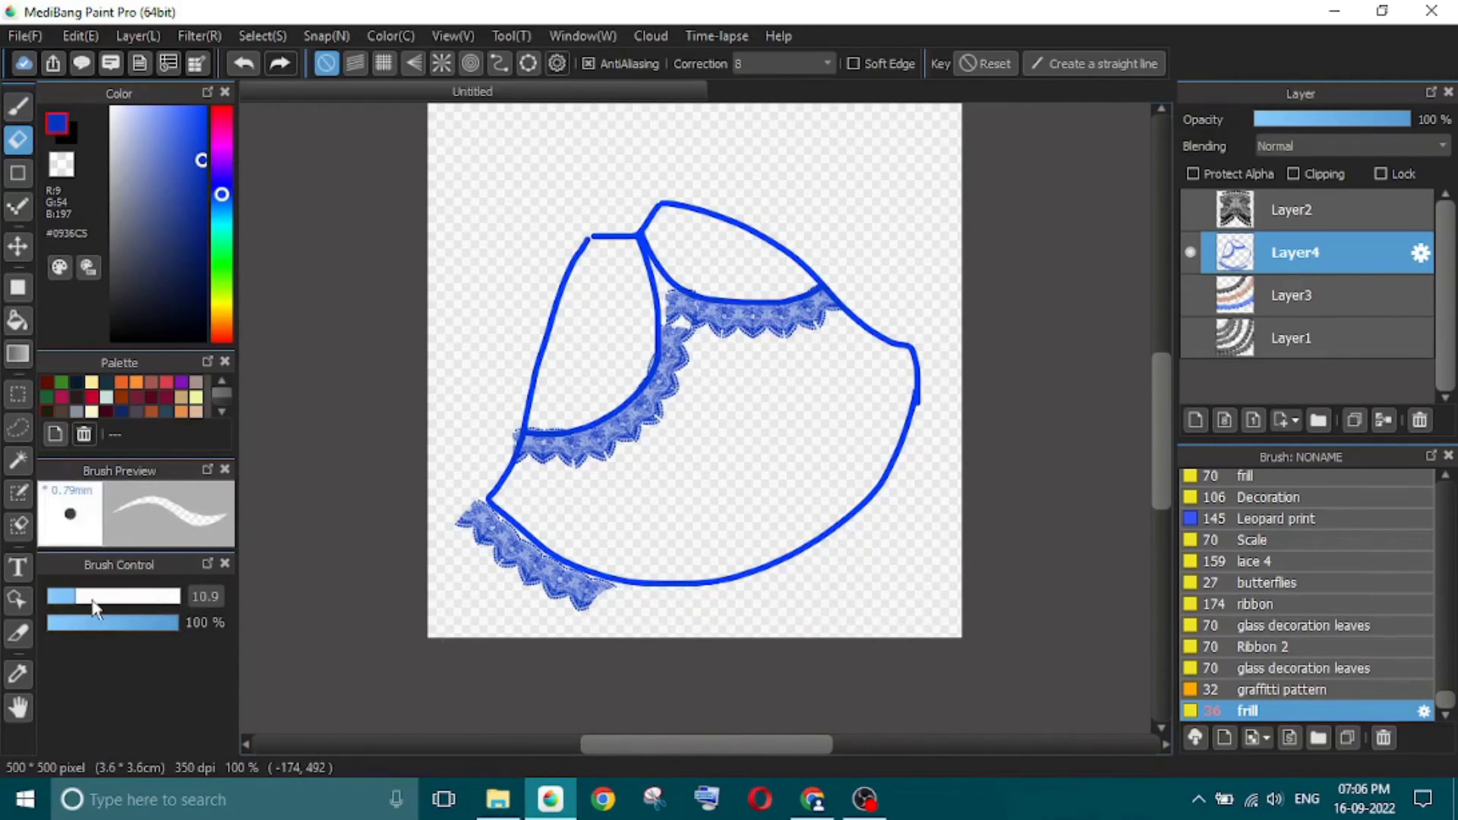
- Continue the frill lace with the brush along the rest of the hem up to the skirt's right corner
{"action": "left_click", "coordinate": [28, 113]}
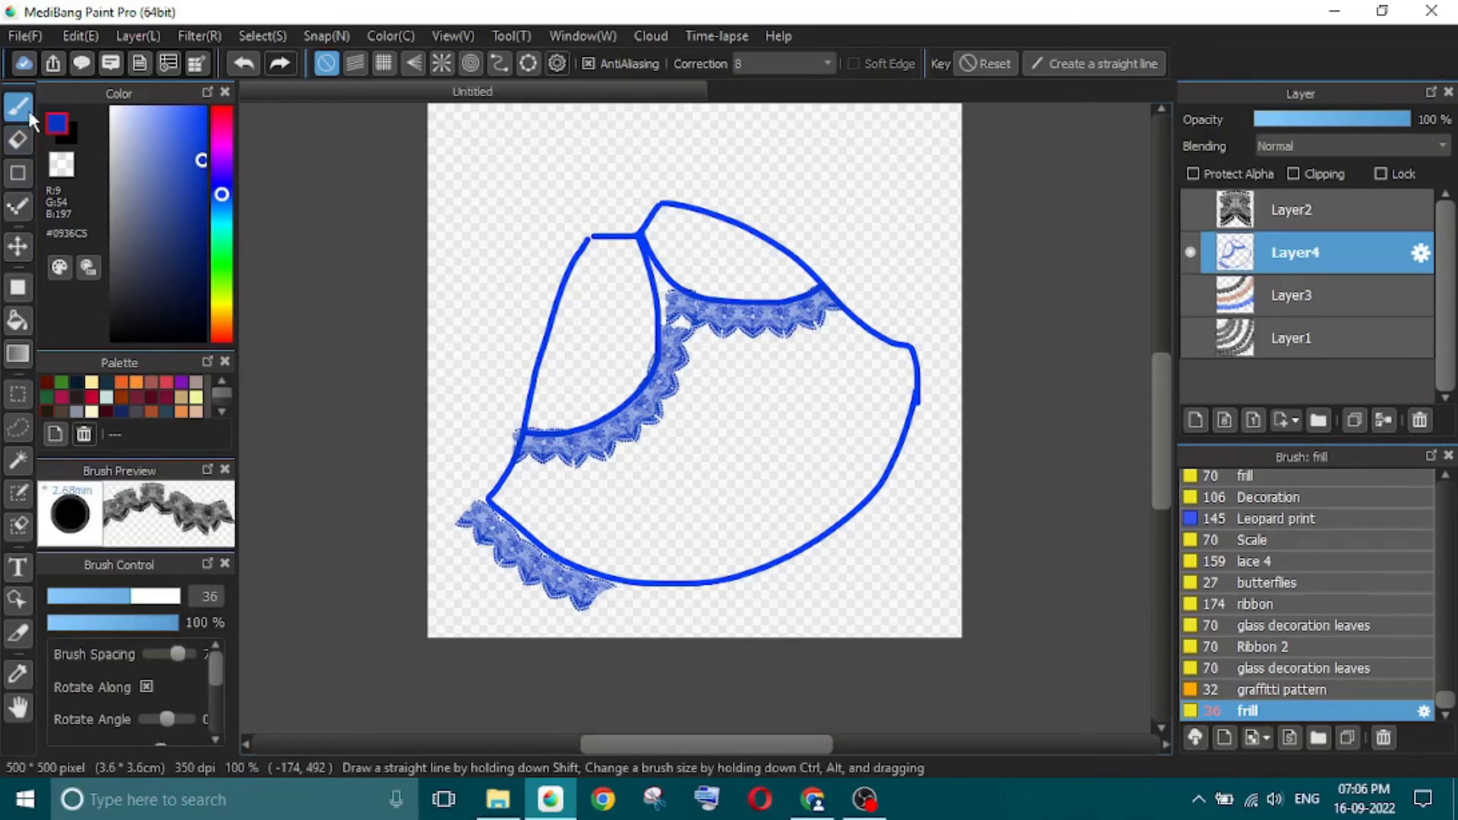
{"action": "left_click_drag", "start_coordinate": [609, 607], "coordinate": [800, 589]}
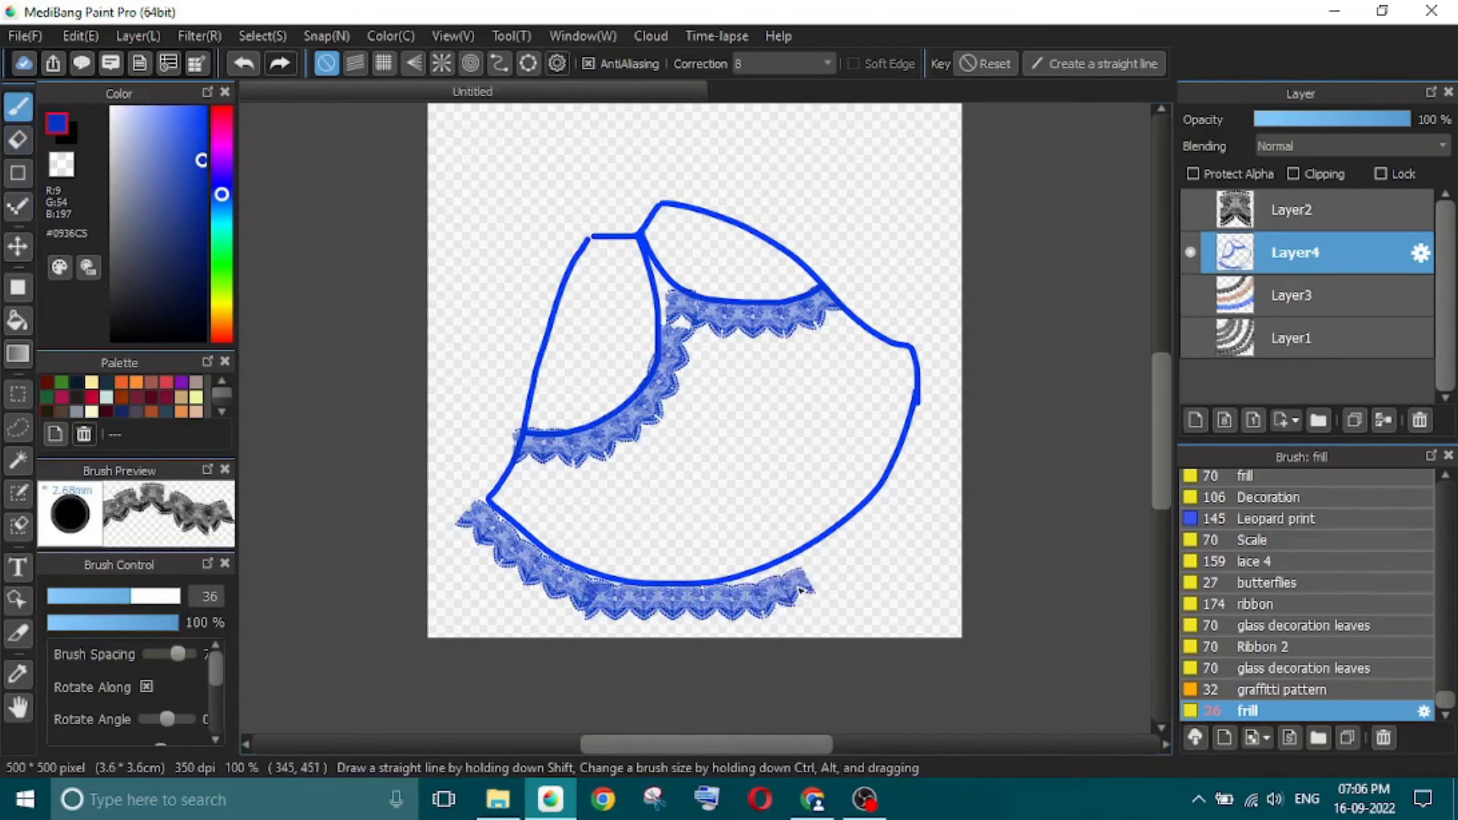
{"action": "key", "text": "ctrl+z"}
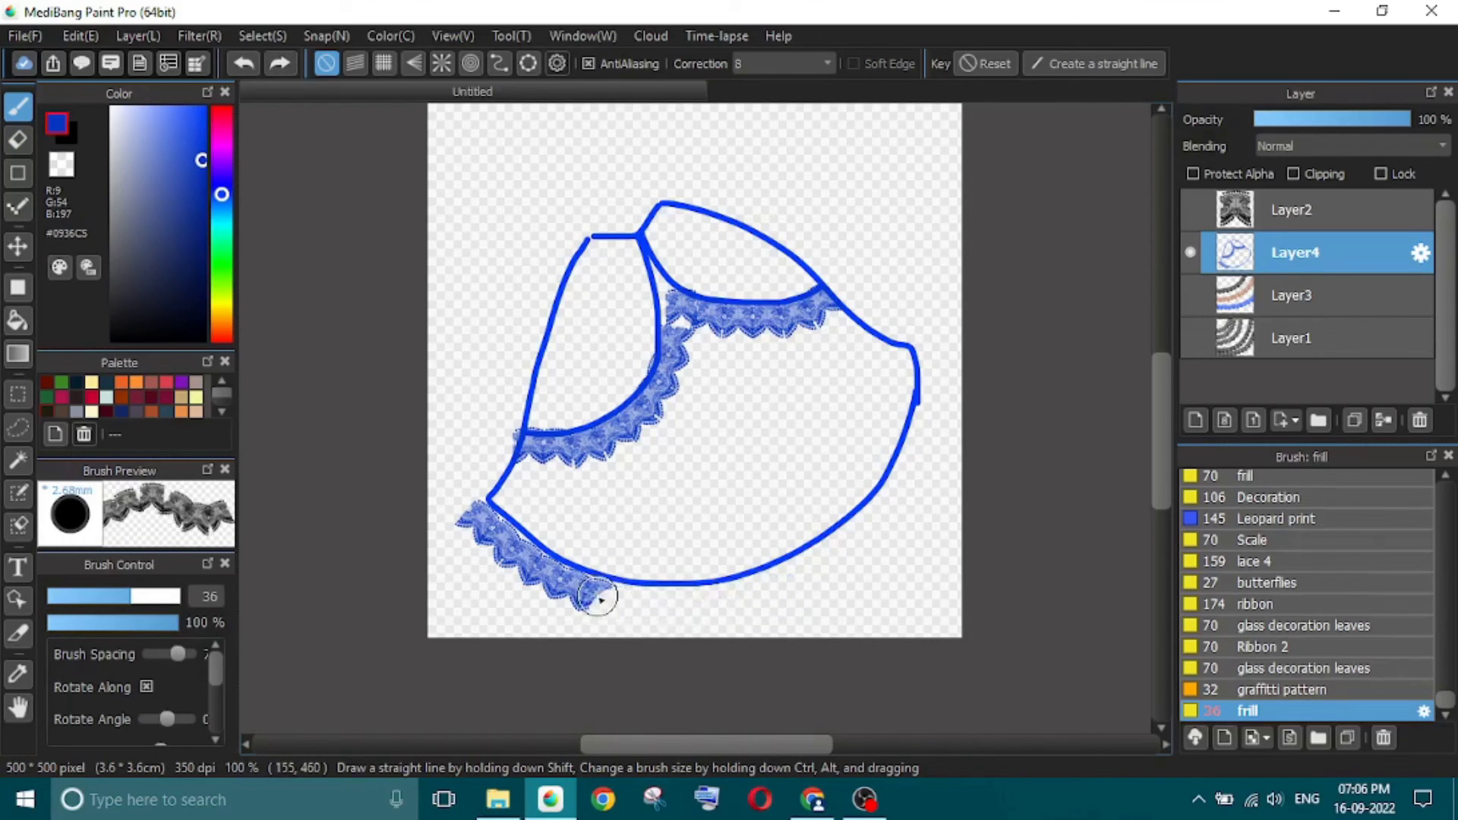
{"action": "mouse_move", "coordinate": [605, 607]}
{"action": "left_mouse_down"}
{"action": "mouse_move", "coordinate": [751, 606]}
{"action": "mouse_move", "coordinate": [857, 544]}
{"action": "mouse_move", "coordinate": [921, 465]}
{"action": "mouse_move", "coordinate": [937, 335]}
{"action": "left_mouse_up"}
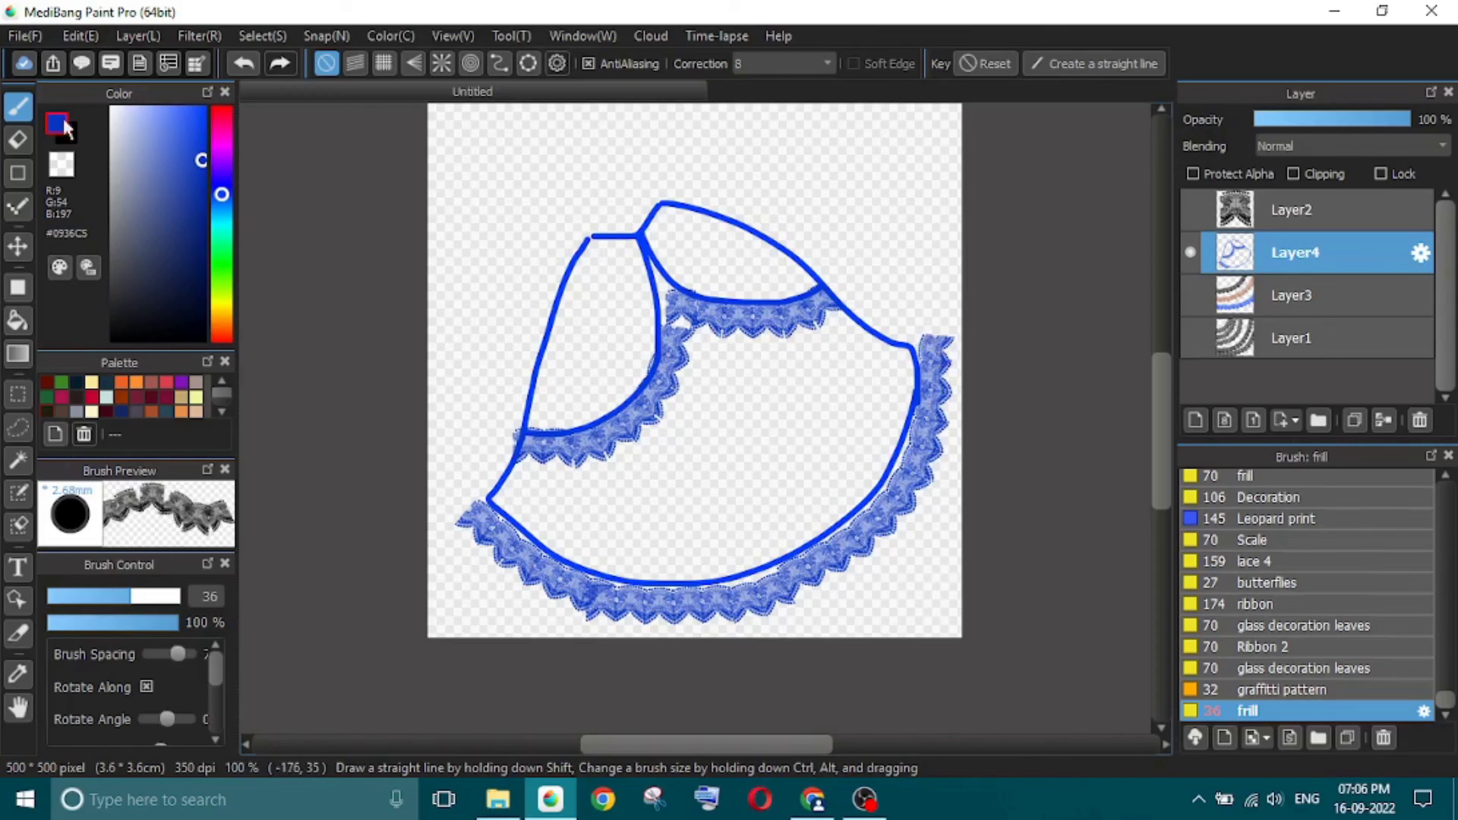
- Trim the lace end at the skirt's right corner with the eraser and return to the brush
{"action": "left_click", "coordinate": [19, 139]}
{"action": "left_click_drag", "start_coordinate": [910, 357], "coordinate": [951, 338]}
{"action": "key", "text": "ctrl+z"}
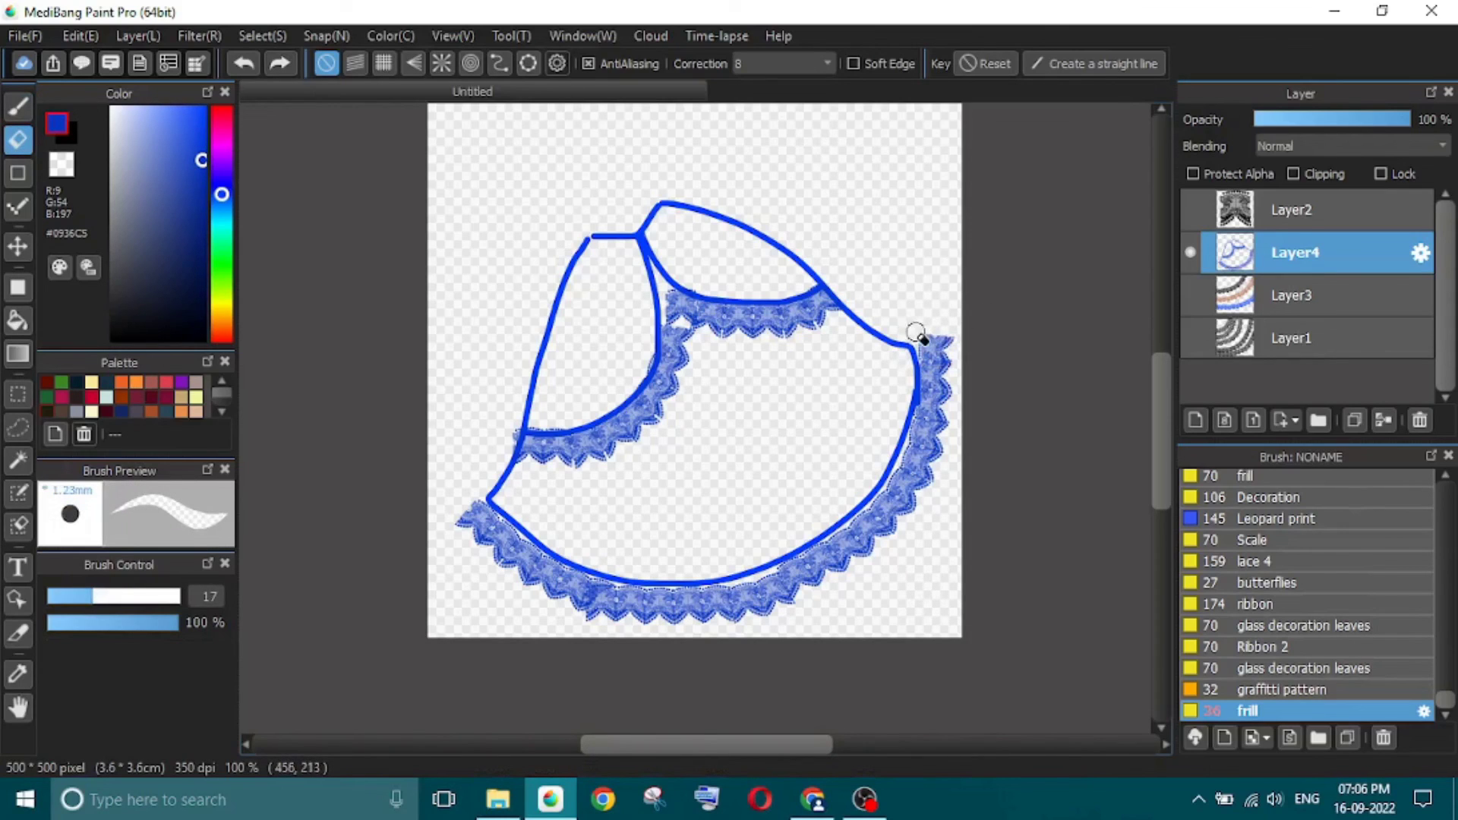
{"action": "left_click_drag", "start_coordinate": [920, 339], "coordinate": [987, 343]}
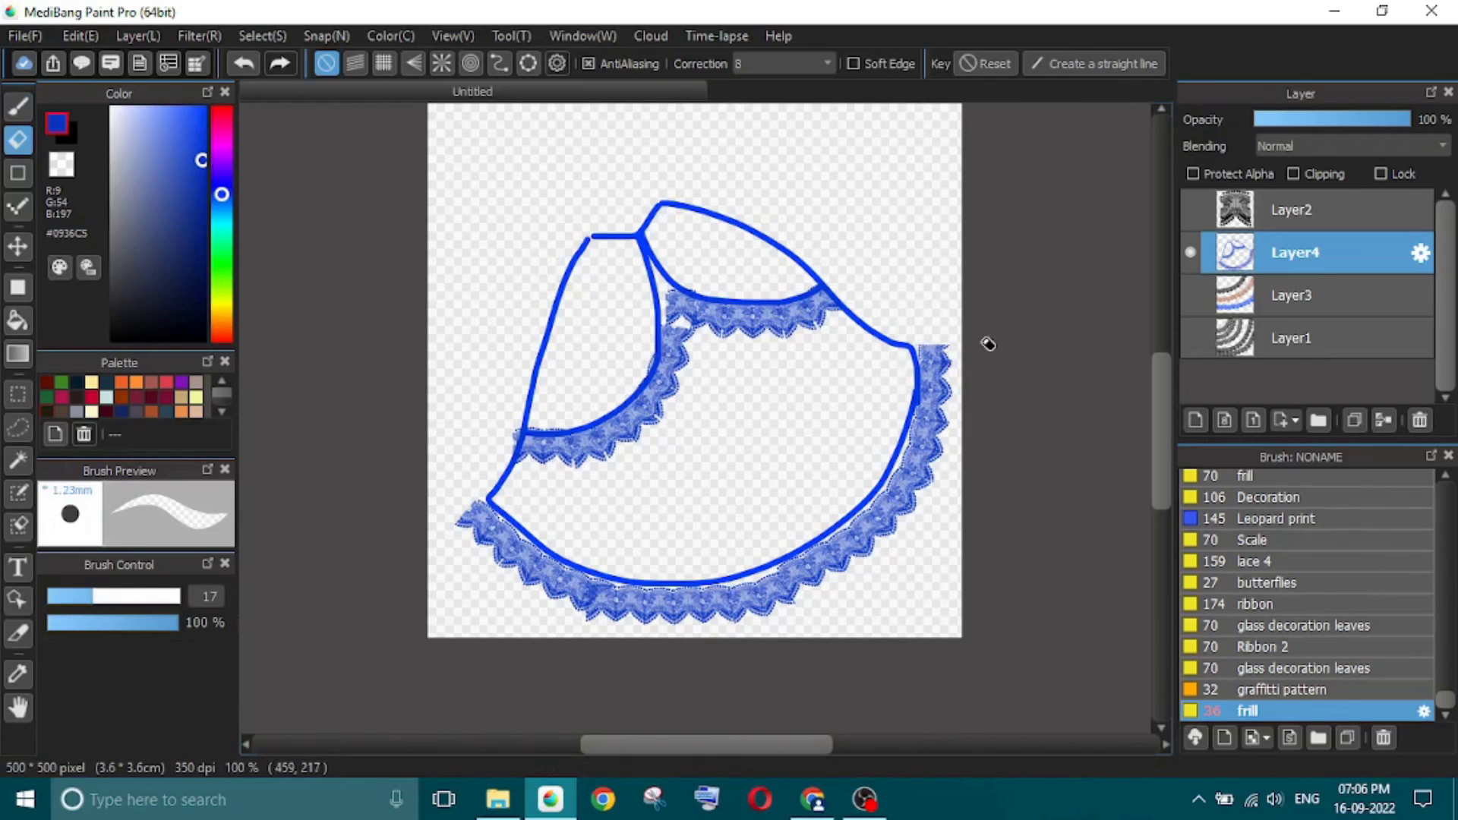
{"action": "key", "text": "b"}
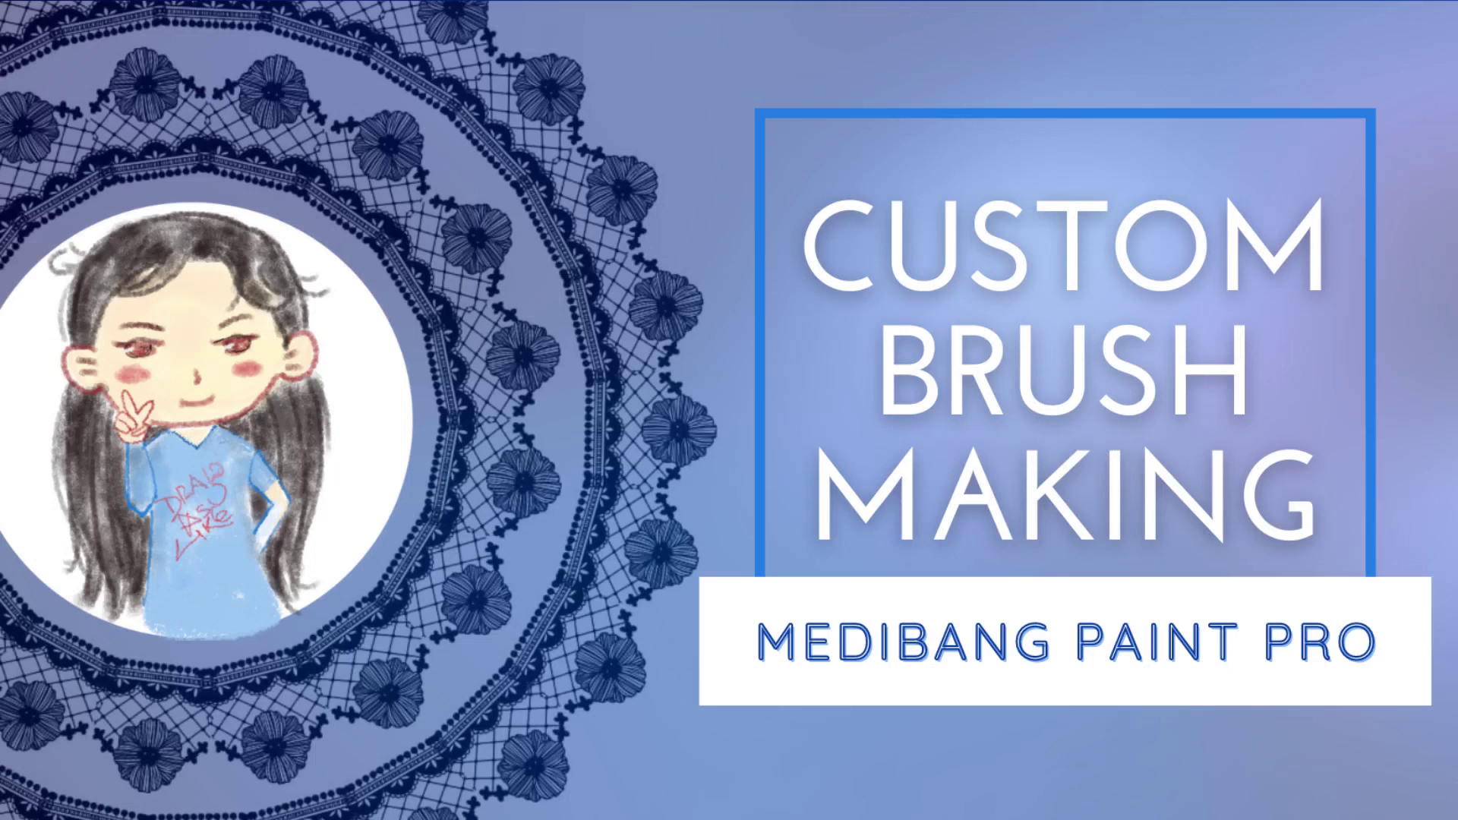